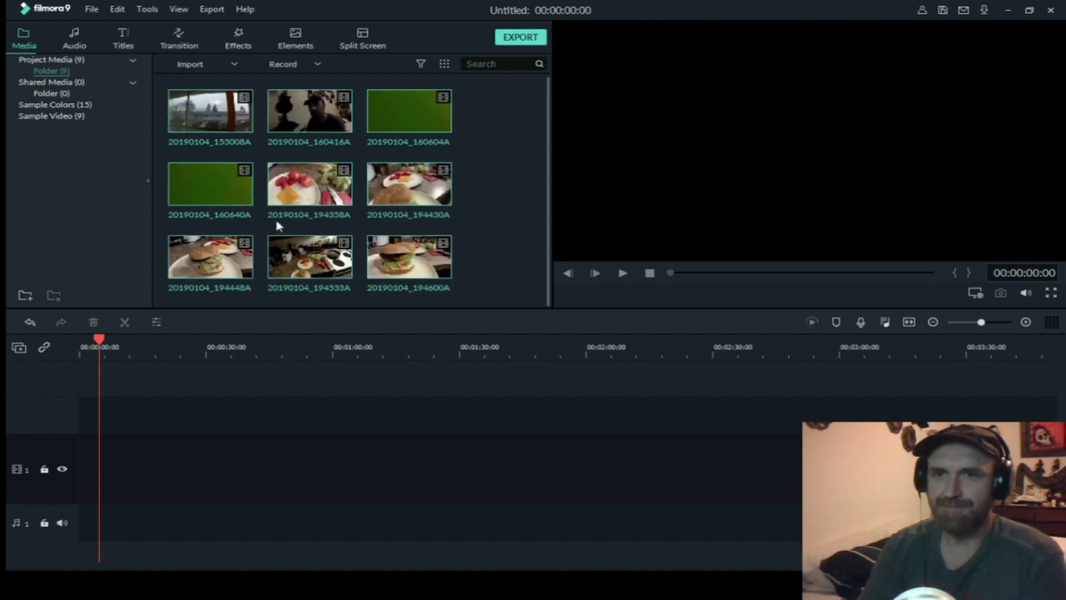
Insert clip 20190104_194358A at the very start of the video track and lower its audio volume to silence.
click(514, 148)
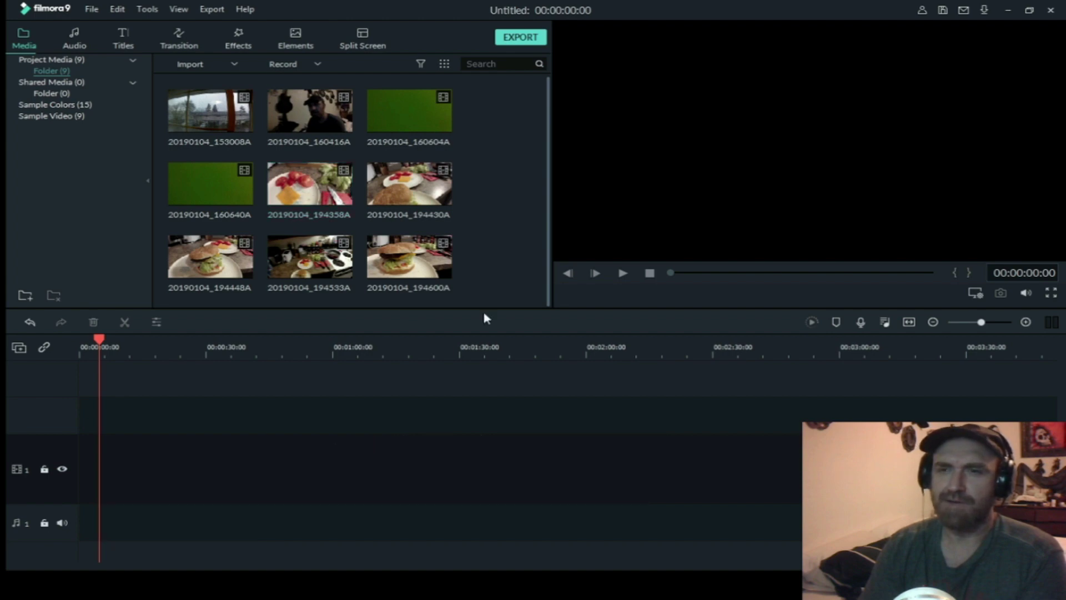
drag(101, 343, 14, 347)
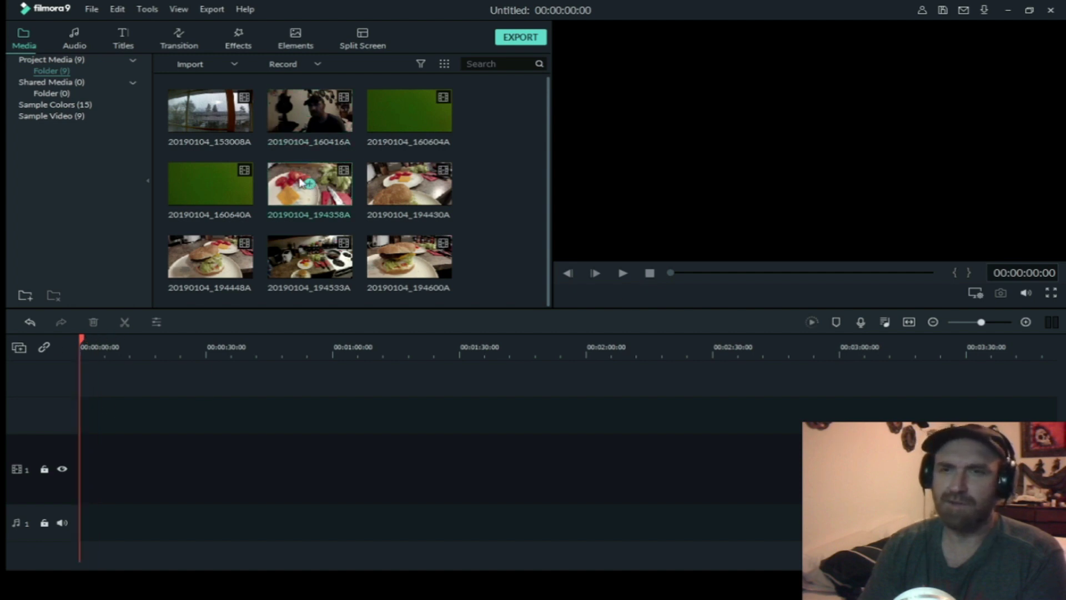
click(311, 187)
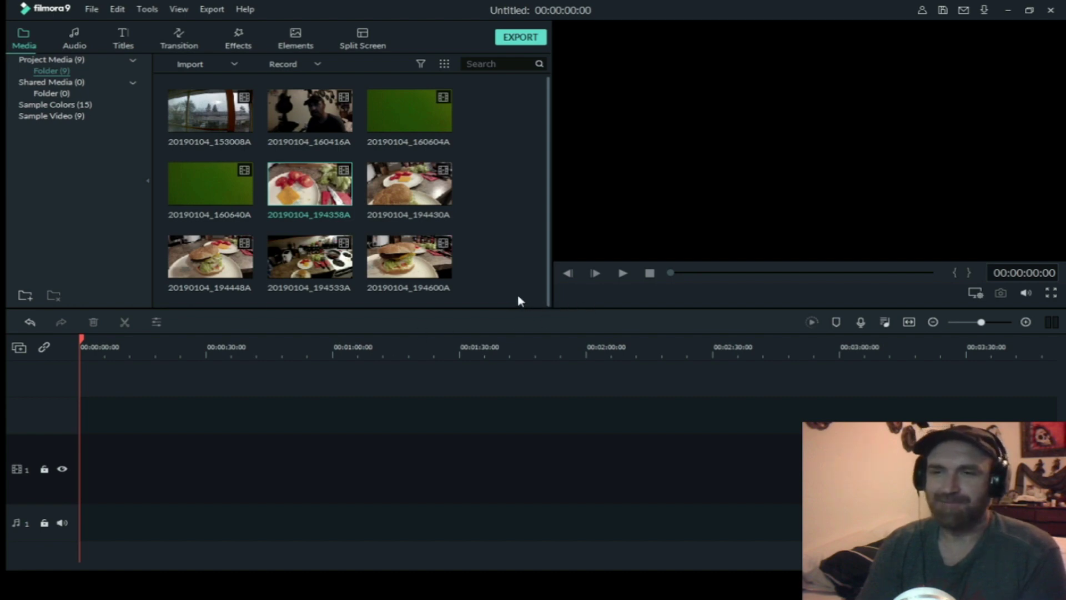
key(shift+i)
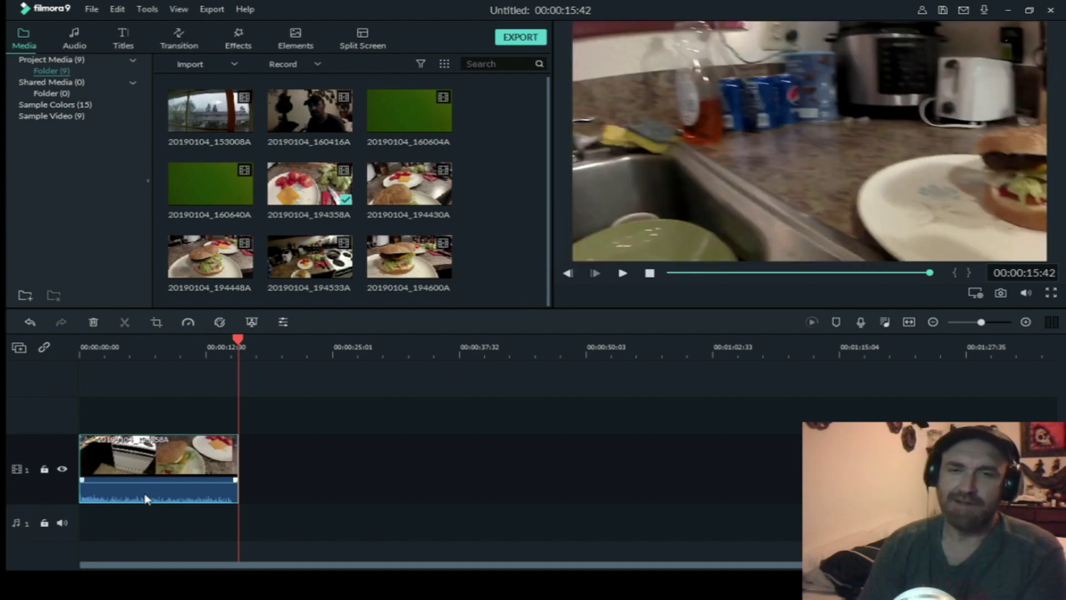
mouse_move(151, 482)
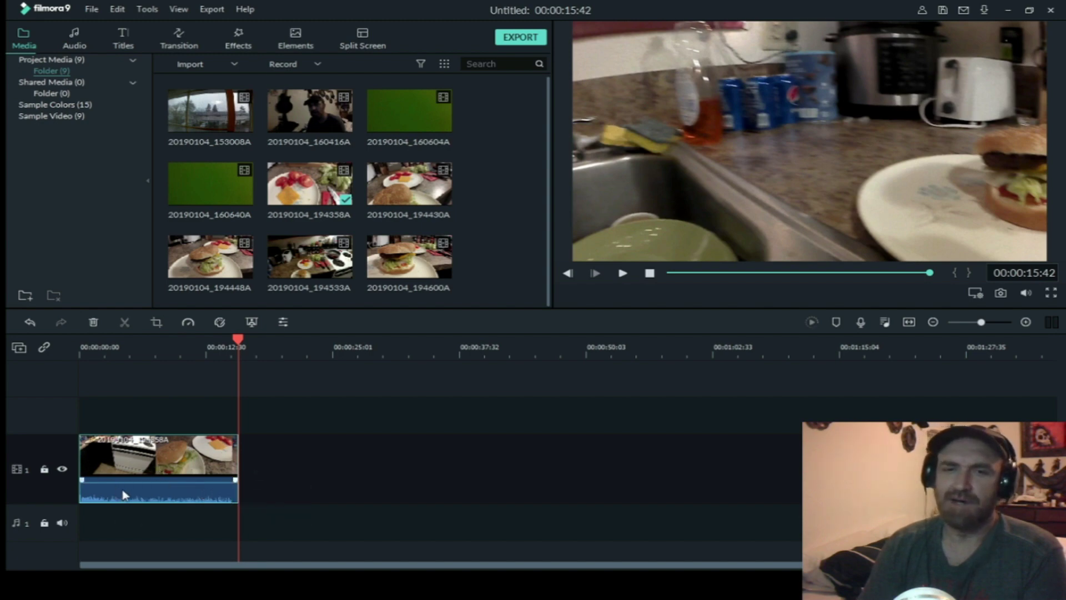
drag(124, 481, 143, 511)
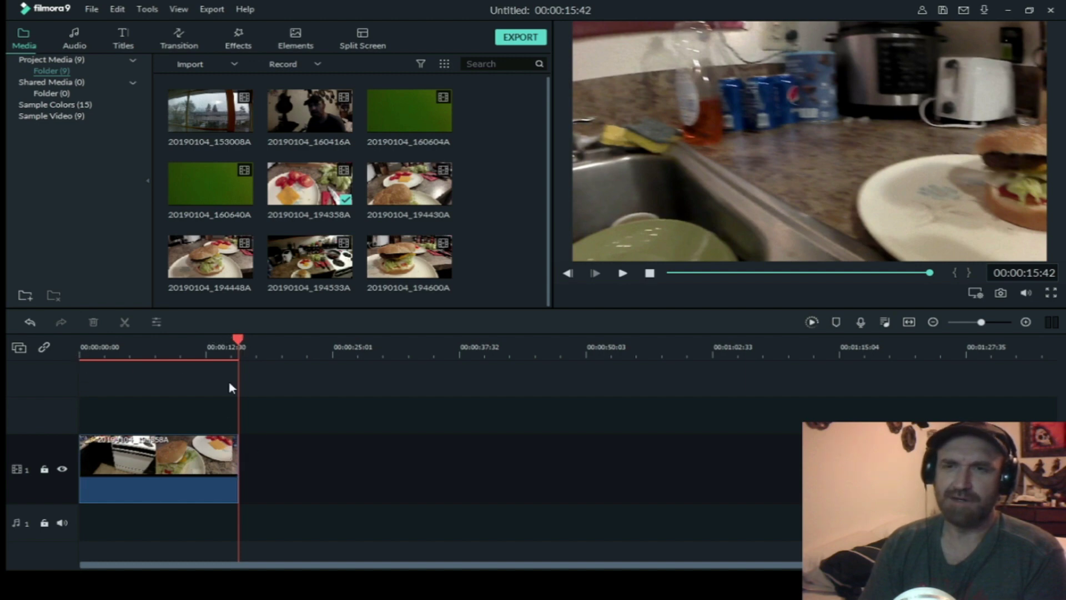
Append clips 20190104_194448A and 20190104_194600A after the first clip on the video track and silence their audio.
double_click(389, 197)
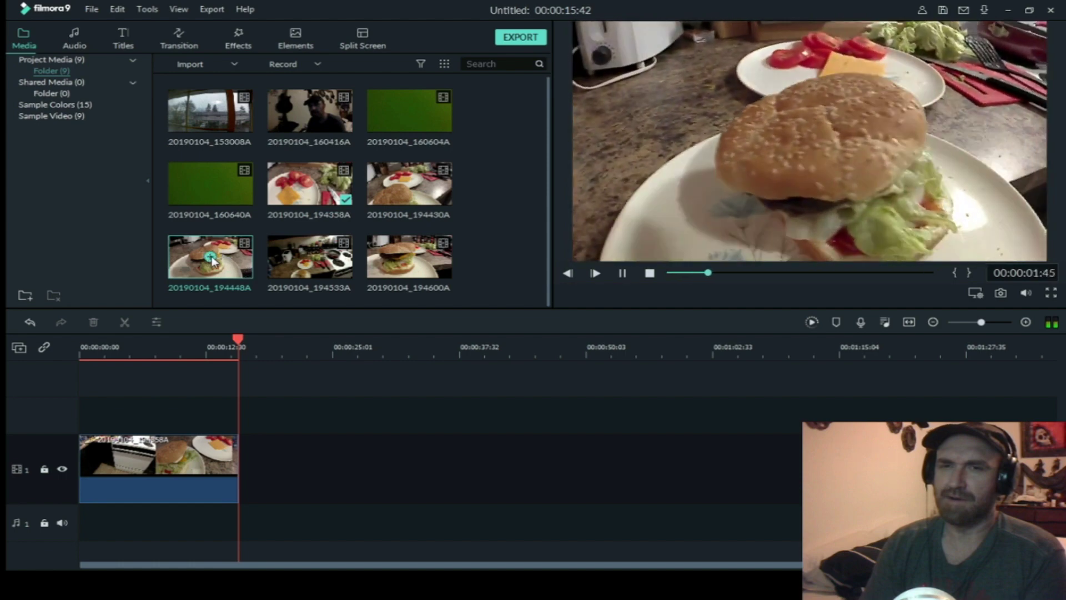
click(211, 257)
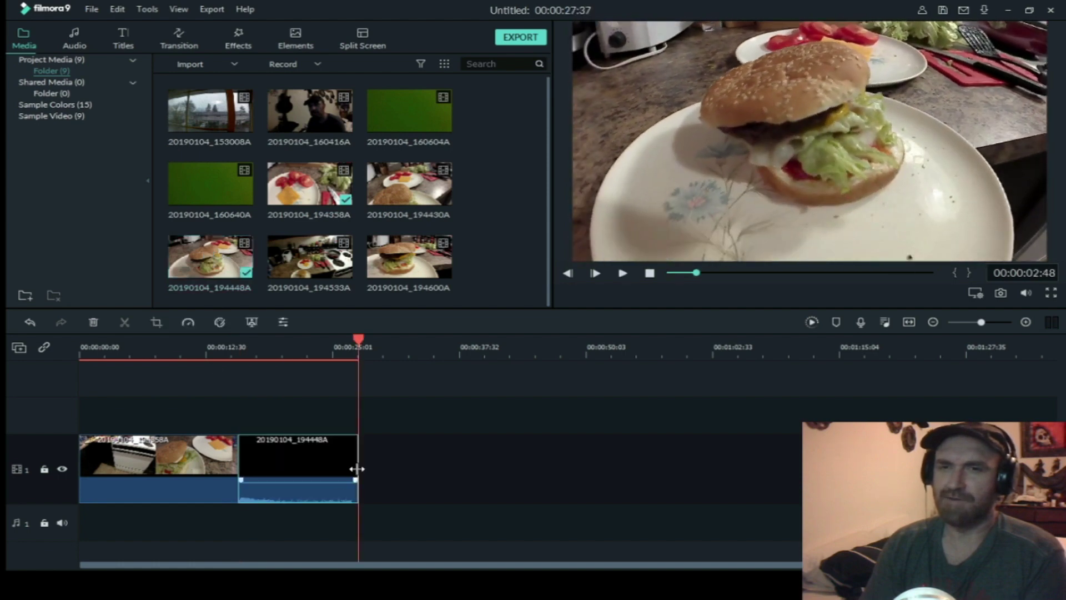
click(356, 348)
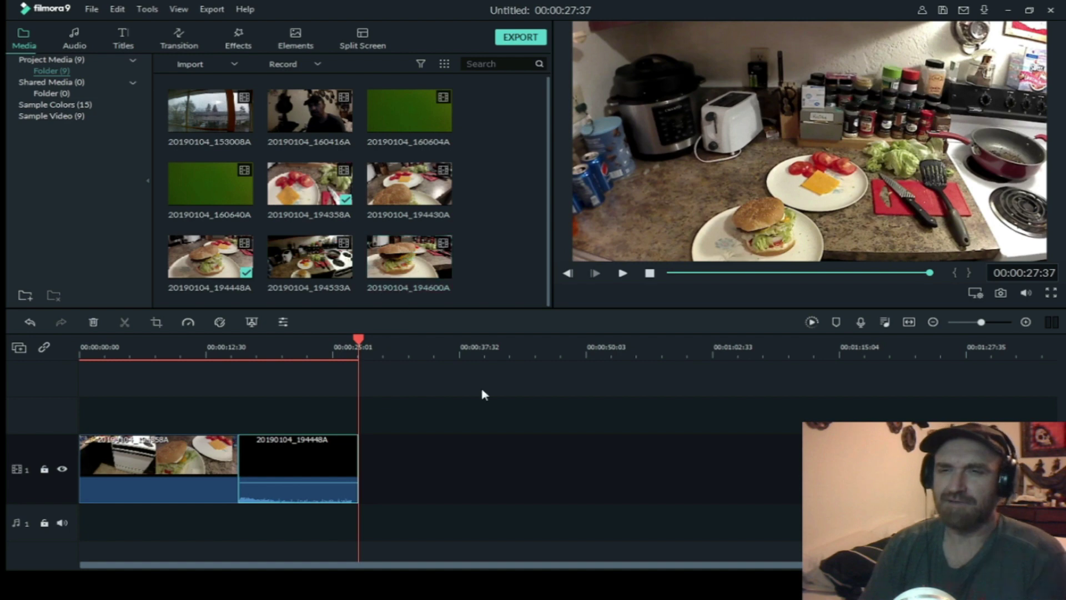
drag(343, 276, 365, 479)
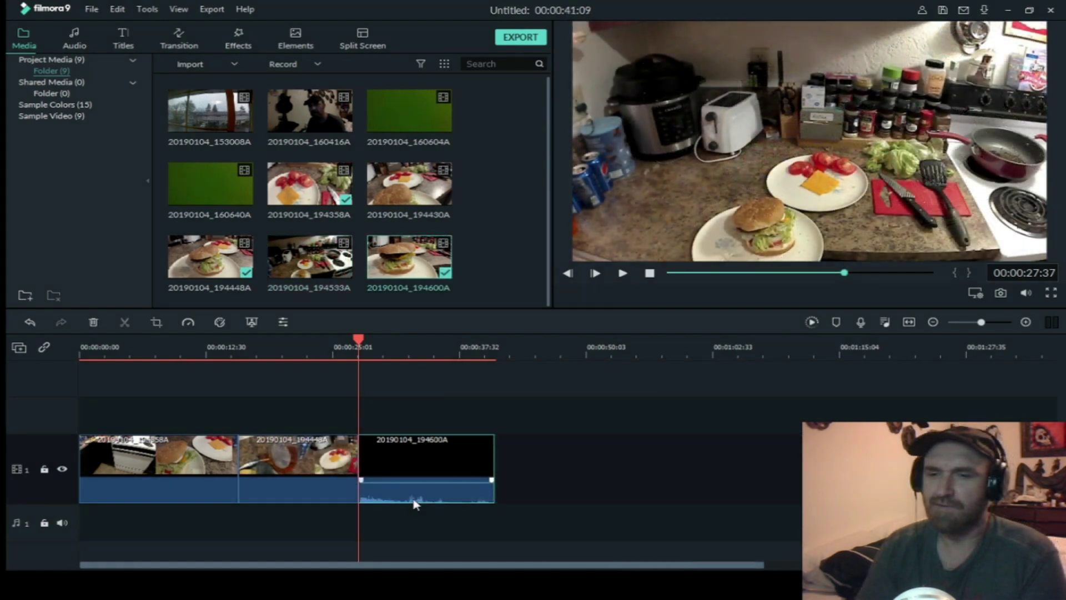
click(395, 525)
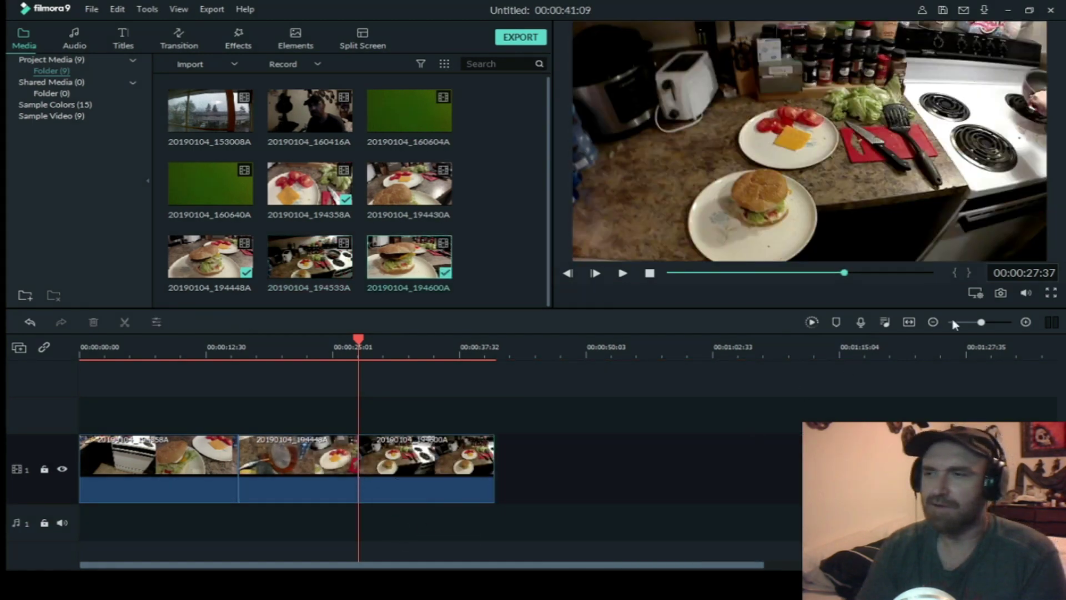
Scrub through the assembled timeline and examine the third clip's frames closely around 00:00:36.
click(909, 324)
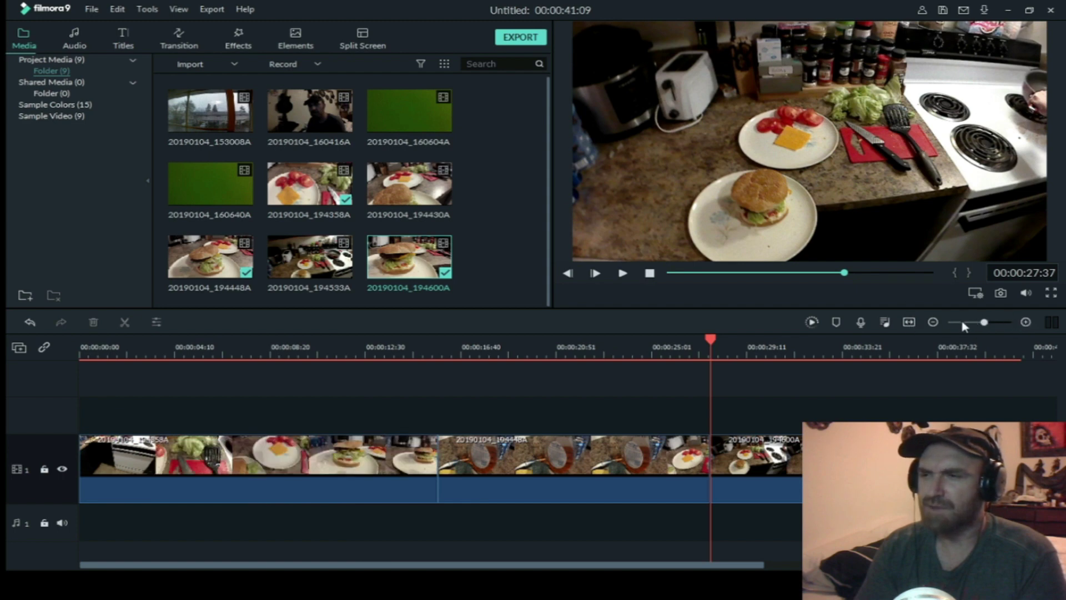
click(933, 323)
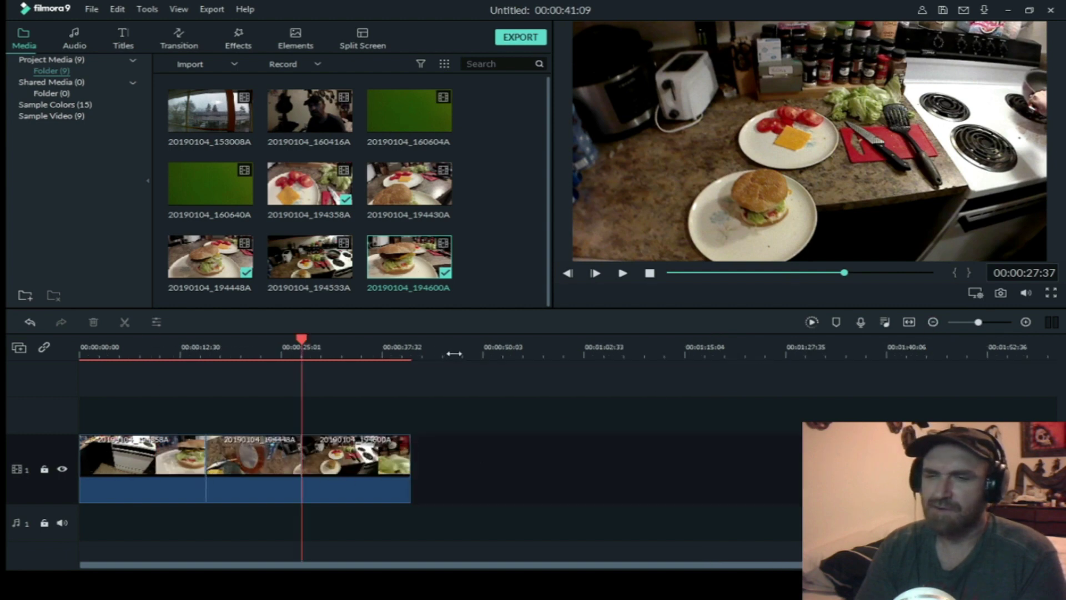
drag(455, 354, 543, 357)
click(147, 344)
drag(147, 344, 423, 360)
click(1025, 322)
click(1026, 322)
click(1025, 322)
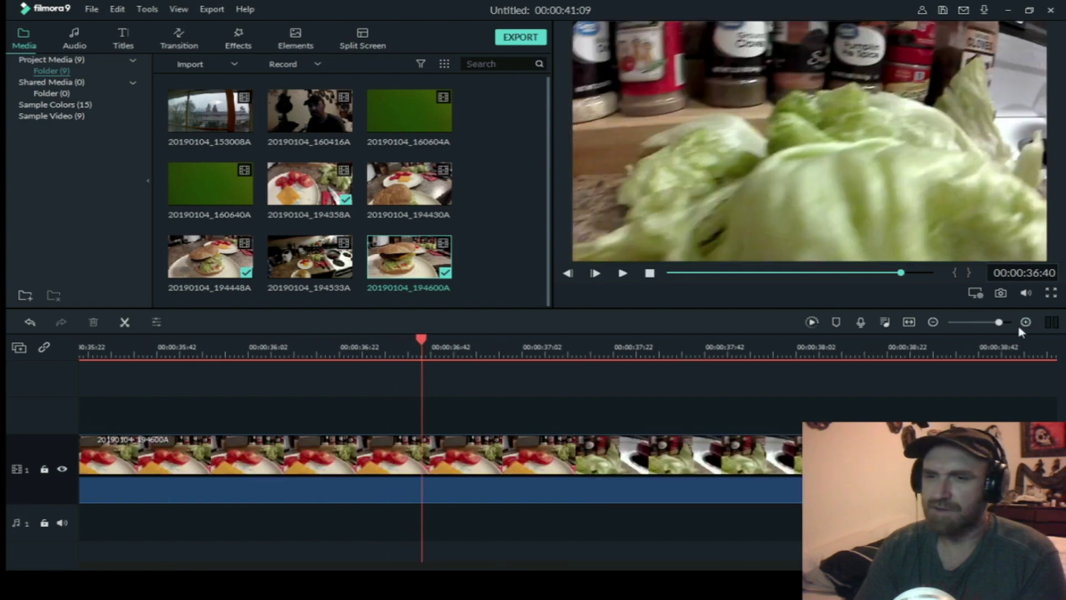
drag(425, 341, 448, 343)
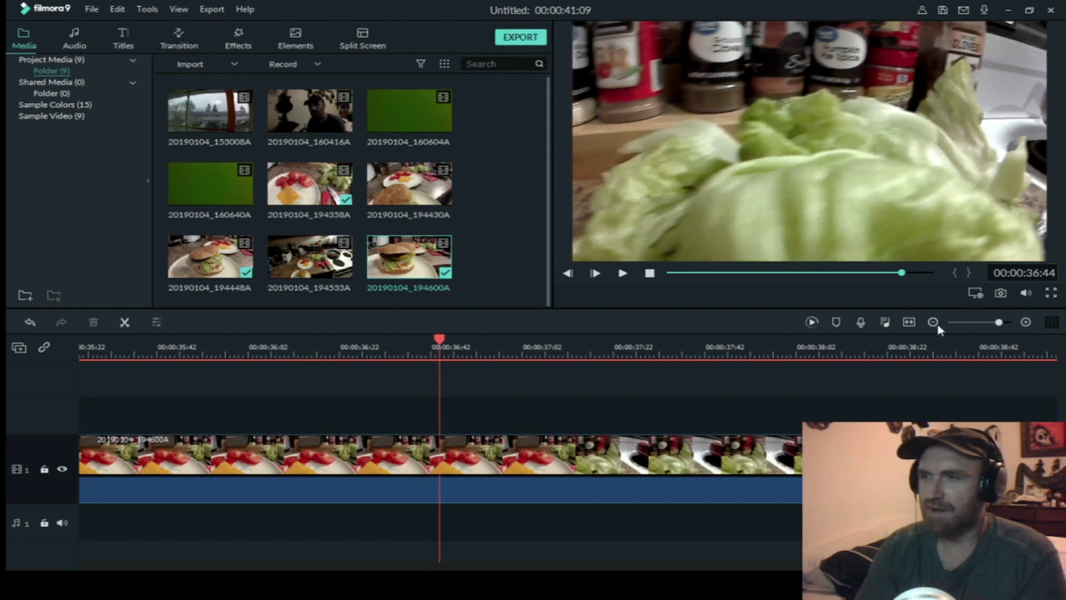
click(933, 322)
click(934, 322)
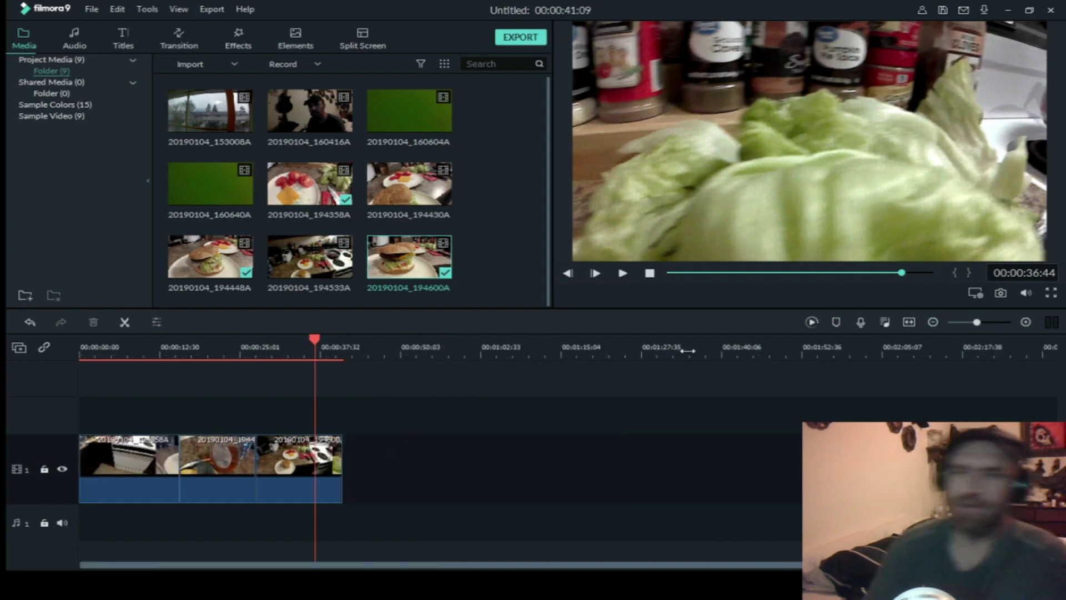
Play the sequence from the beginning past the first cut to review how the clips join.
click(650, 272)
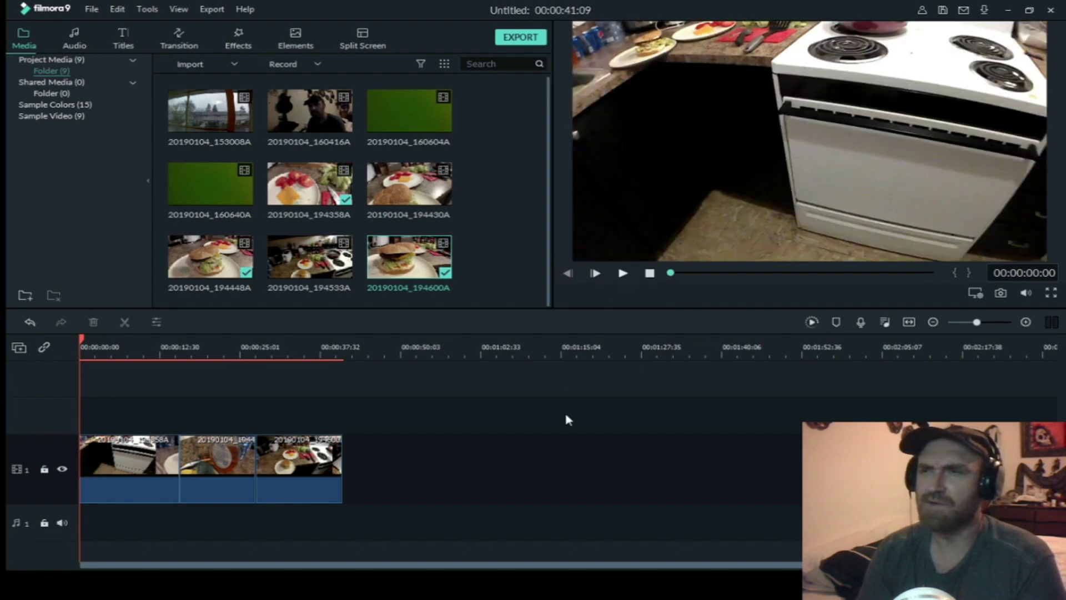
key(space)
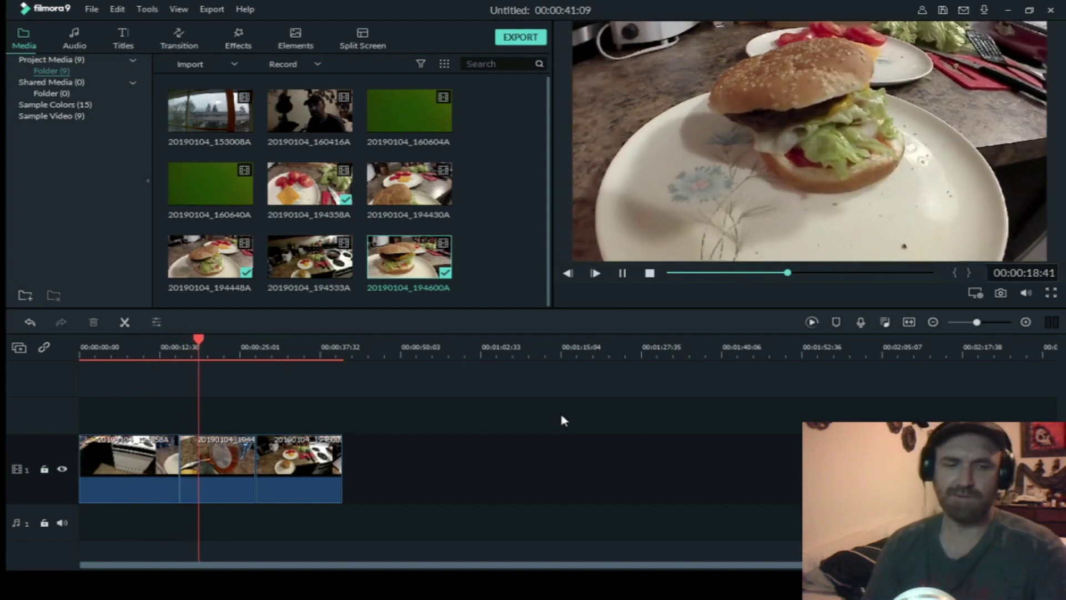
key(space)
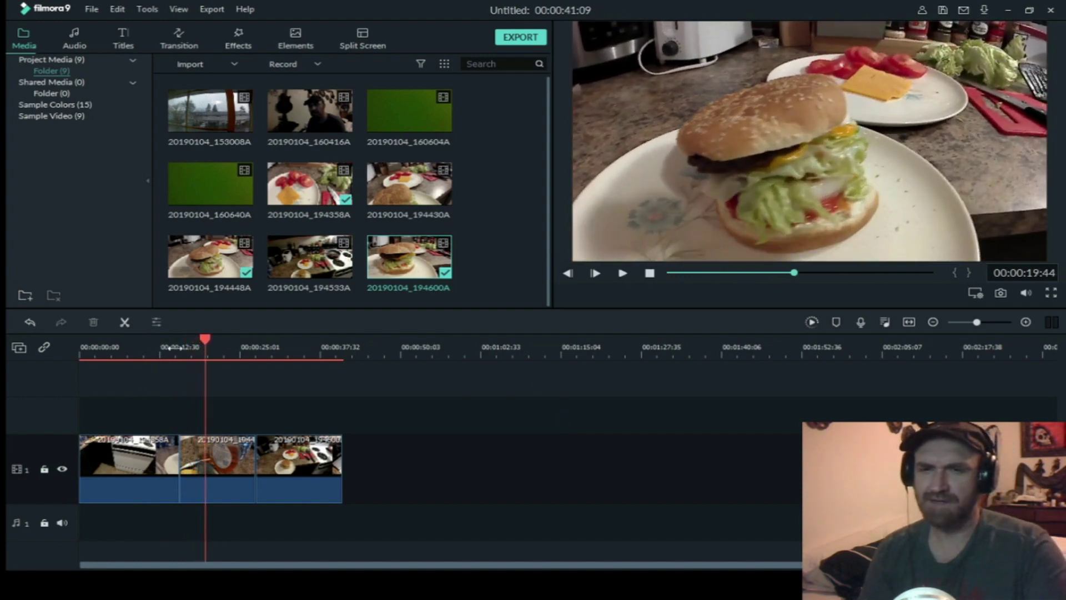
Trim the unwanted opening off the second clip, up to 00:00:16:18, leaving no gap after the first clip.
click(168, 348)
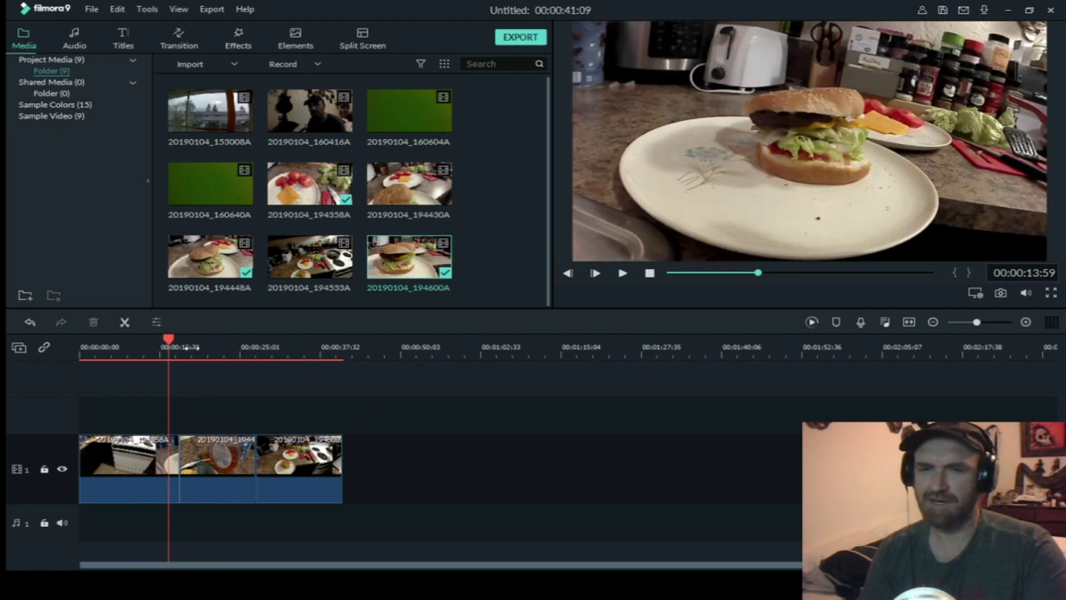
click(1027, 322)
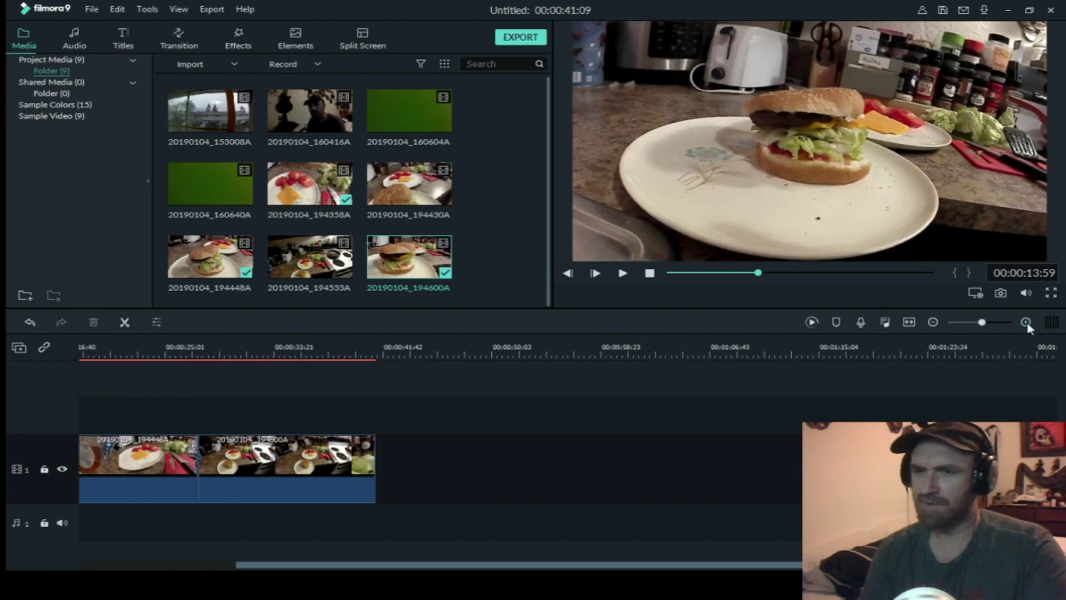
click(1026, 322)
drag(504, 566, 314, 566)
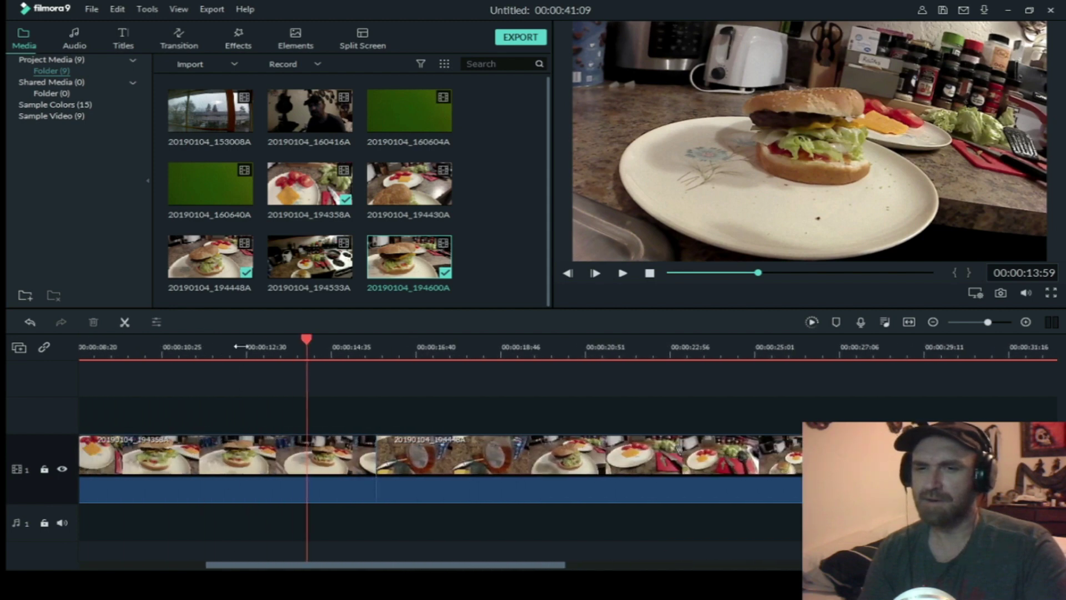
click(306, 340)
drag(309, 342, 414, 352)
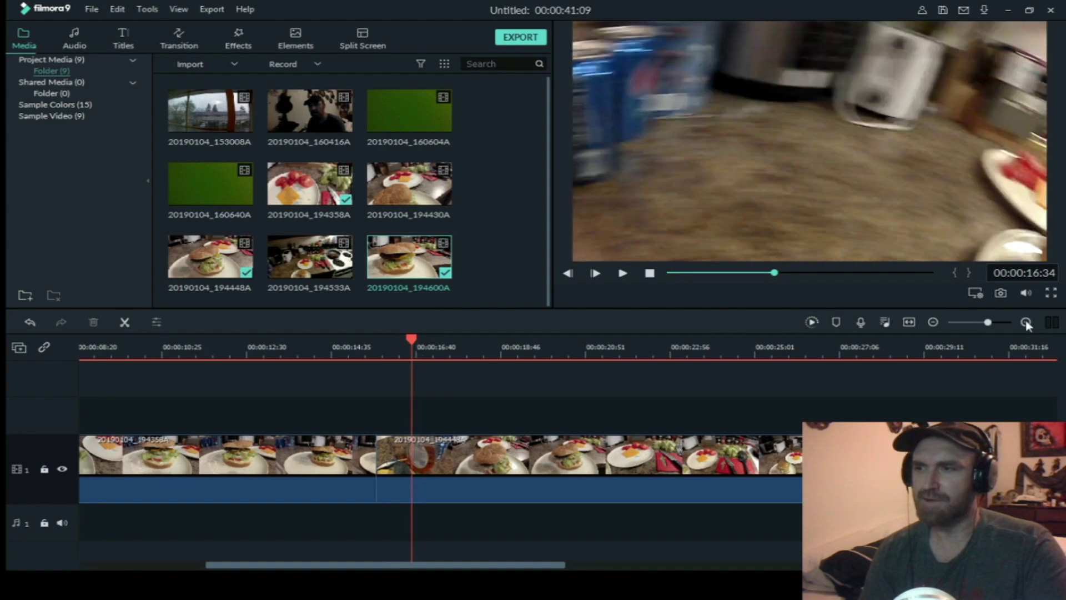
click(1025, 322)
drag(412, 341, 381, 346)
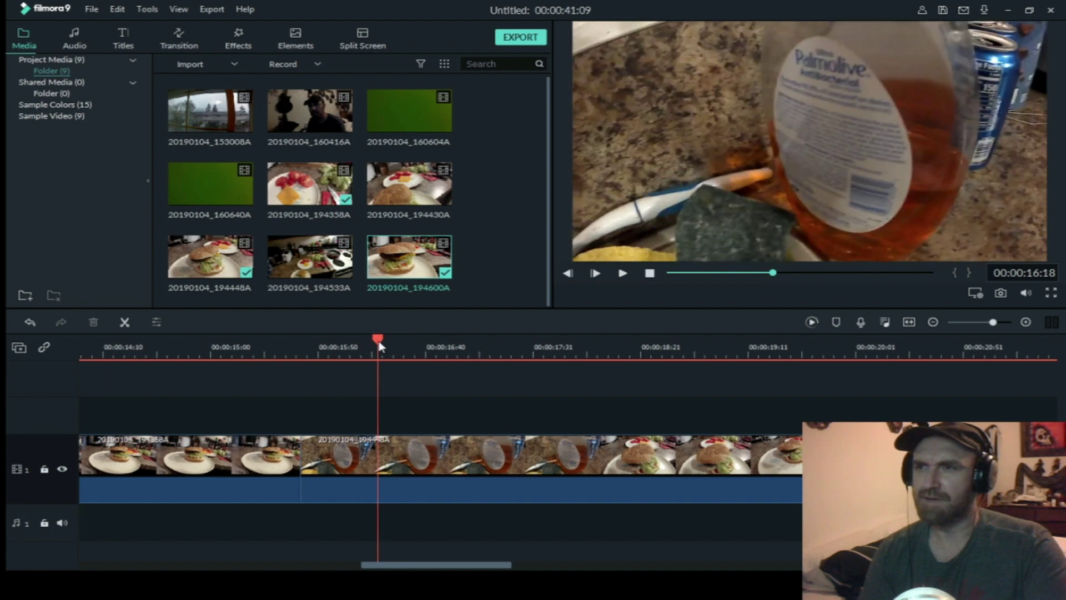
click(348, 462)
drag(302, 451, 377, 451)
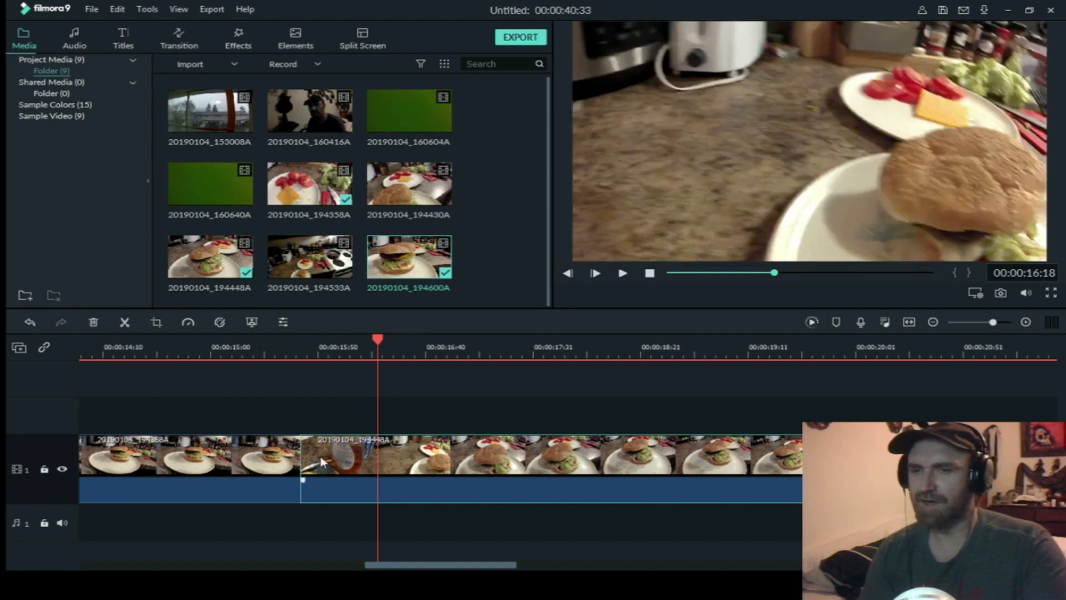
Play back the trimmed cut between the first two clips from 00:00:15:00.
click(285, 458)
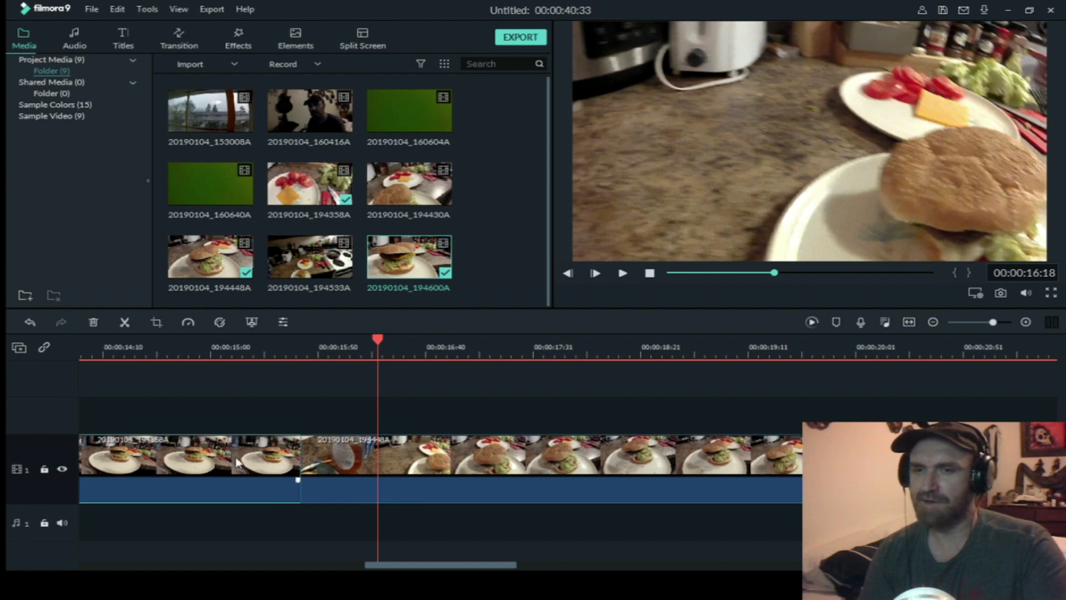
click(337, 462)
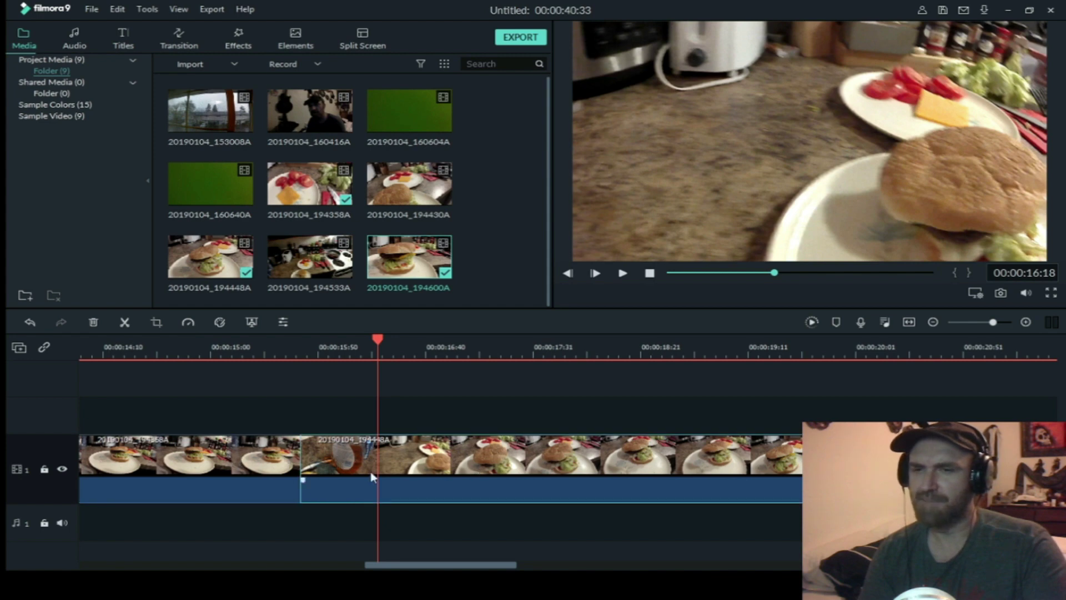
click(210, 347)
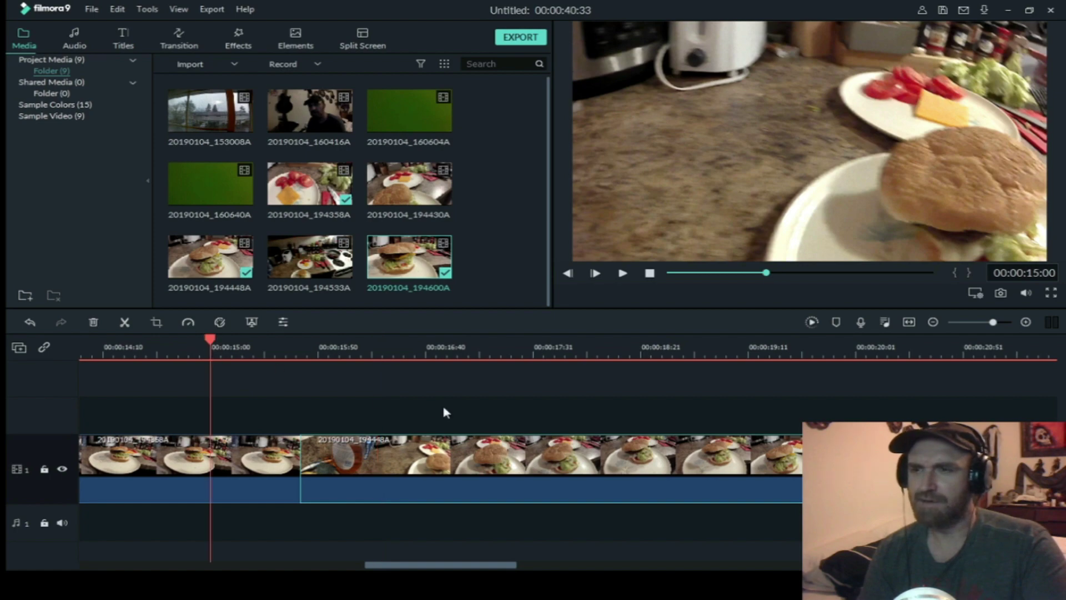
key(space)
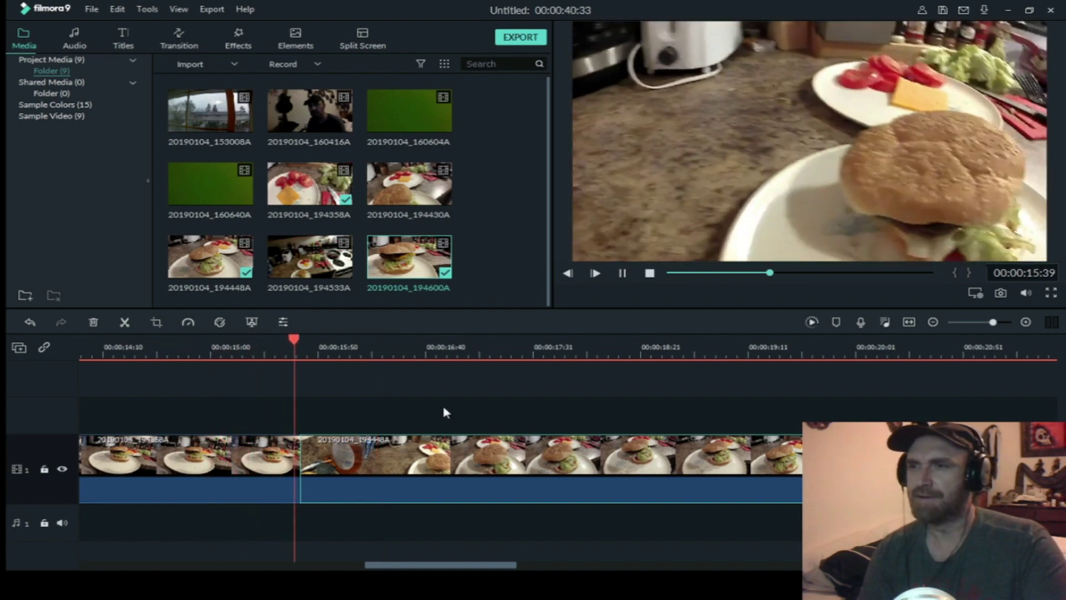
key(space)
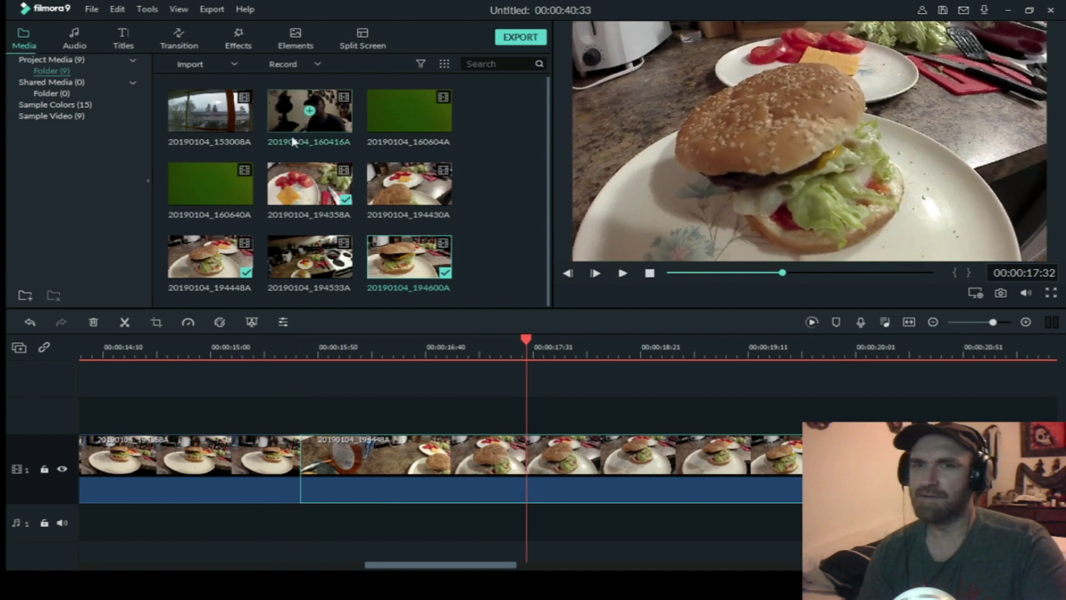
Place a Dissolve transition from the favourites on the cut between the first two clips and shorten its duration.
click(176, 37)
click(63, 148)
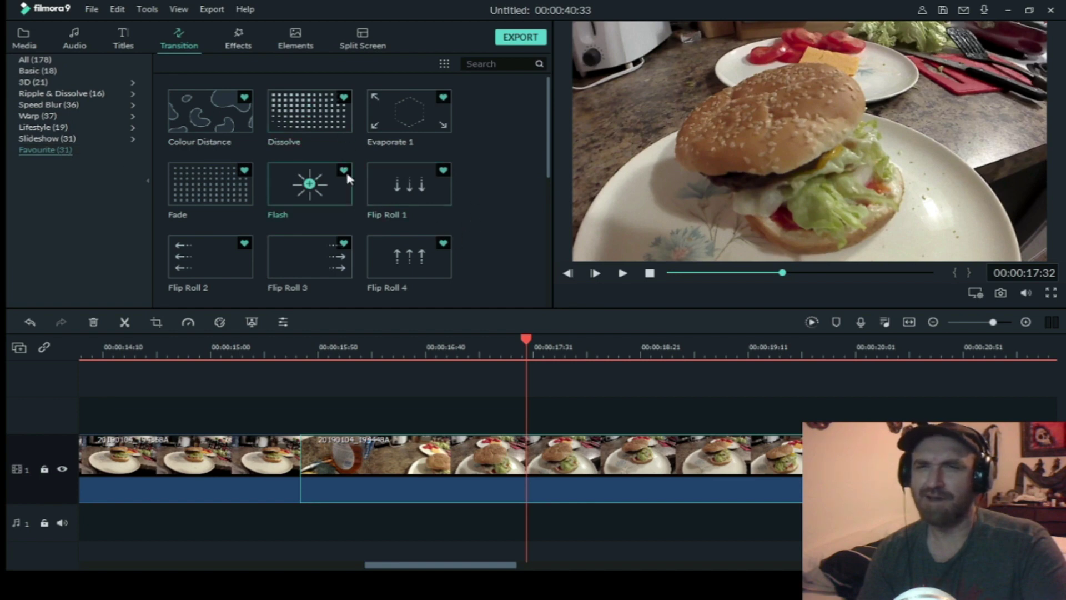
drag(339, 127, 250, 473)
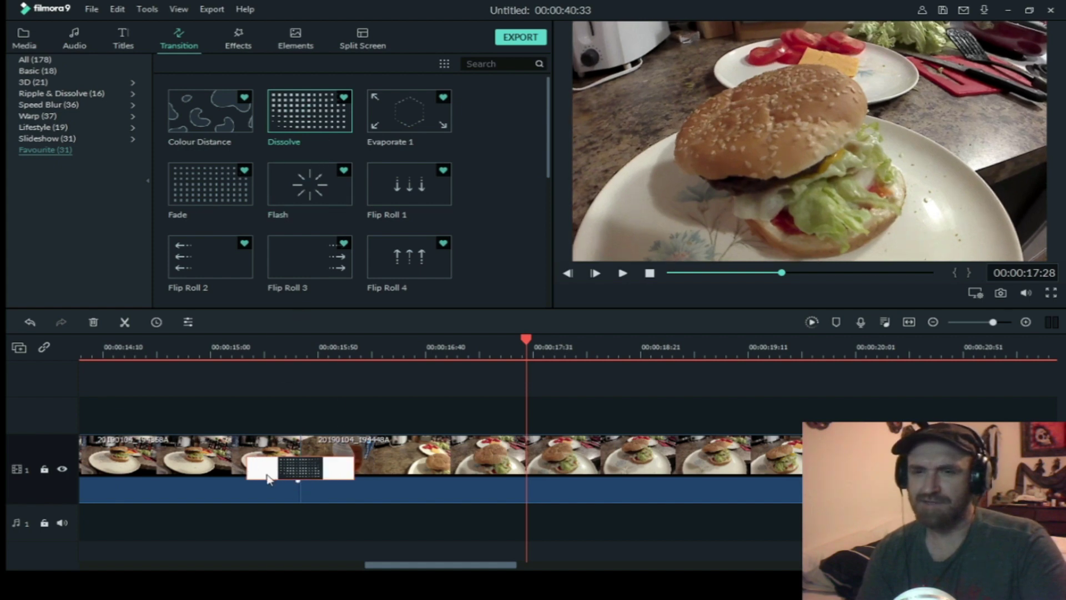
drag(250, 468, 271, 471)
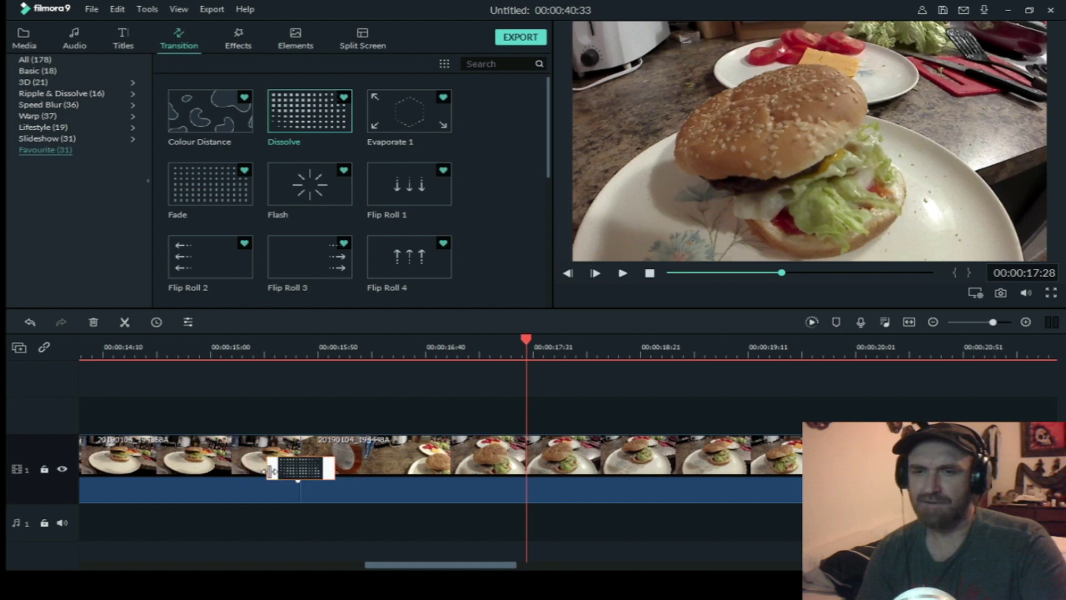
click(933, 322)
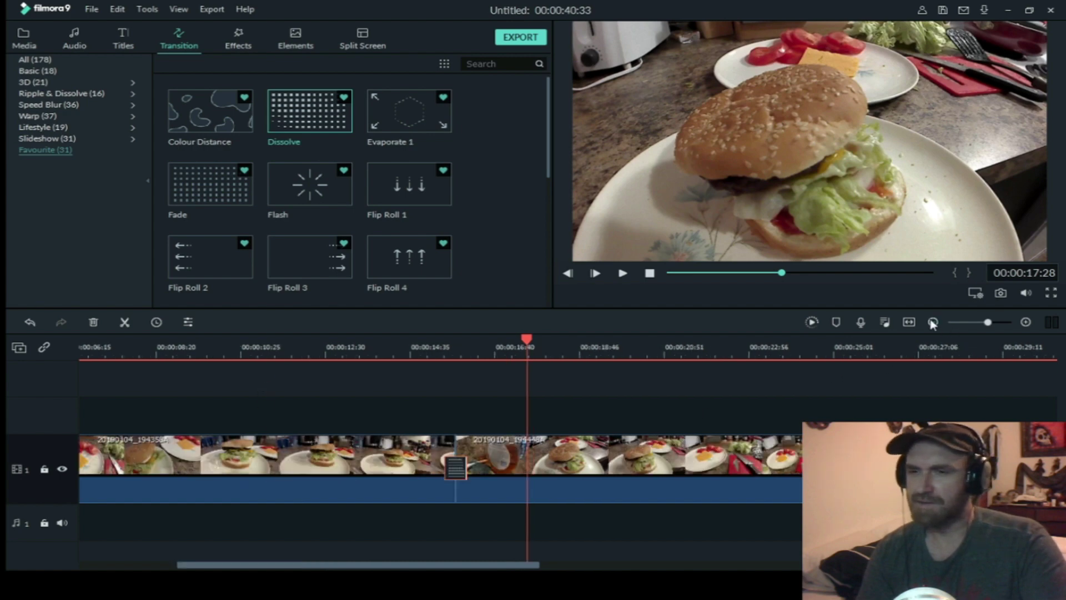
click(933, 322)
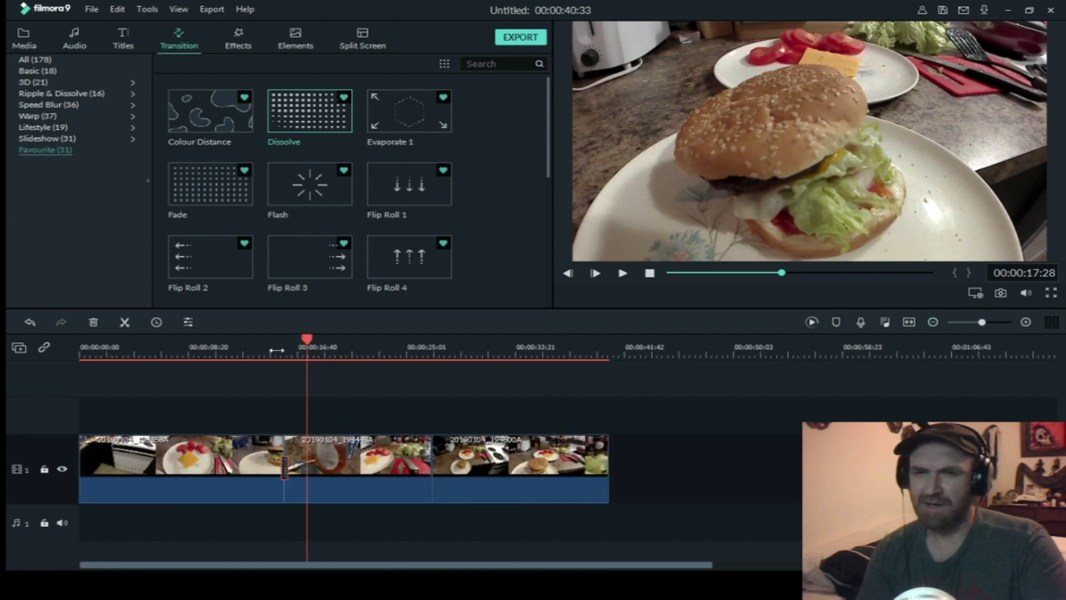
Play back the Dissolve transition on the first cut from 00:00:13:44.
click(284, 468)
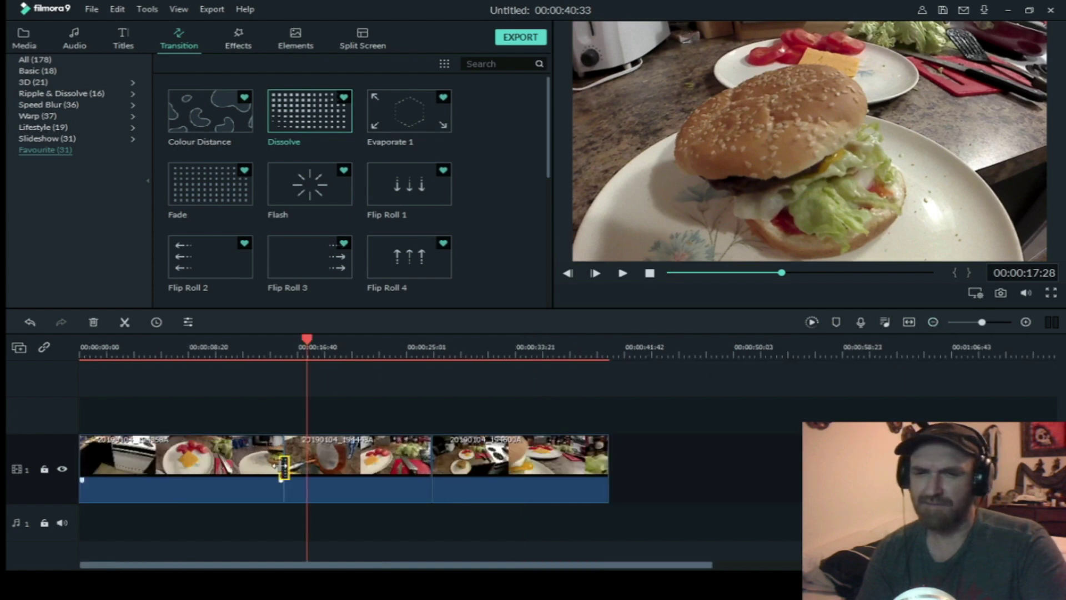
click(258, 346)
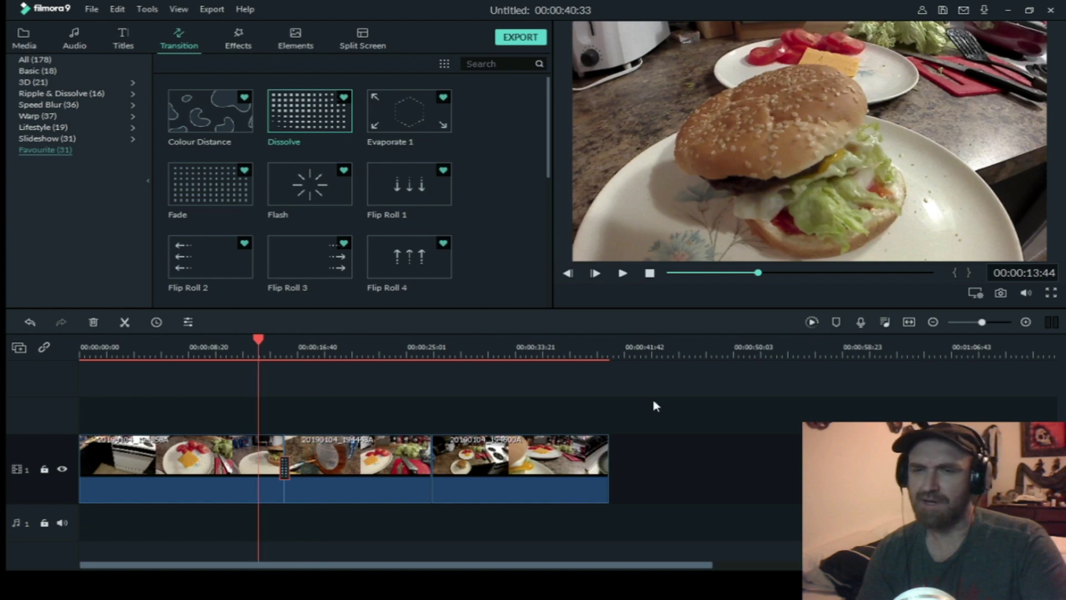
key(space)
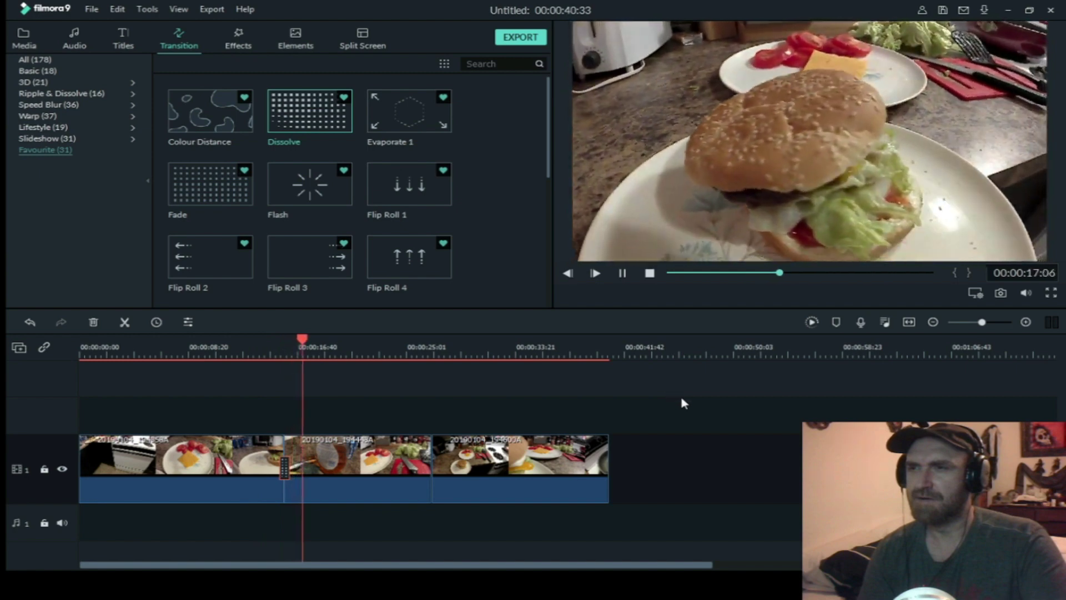
key(space)
Replace the Dissolve on the first cut with Flip Roll 3 and play it back from 00:00:11:25.
mouse_move(284, 262)
drag(284, 265, 286, 465)
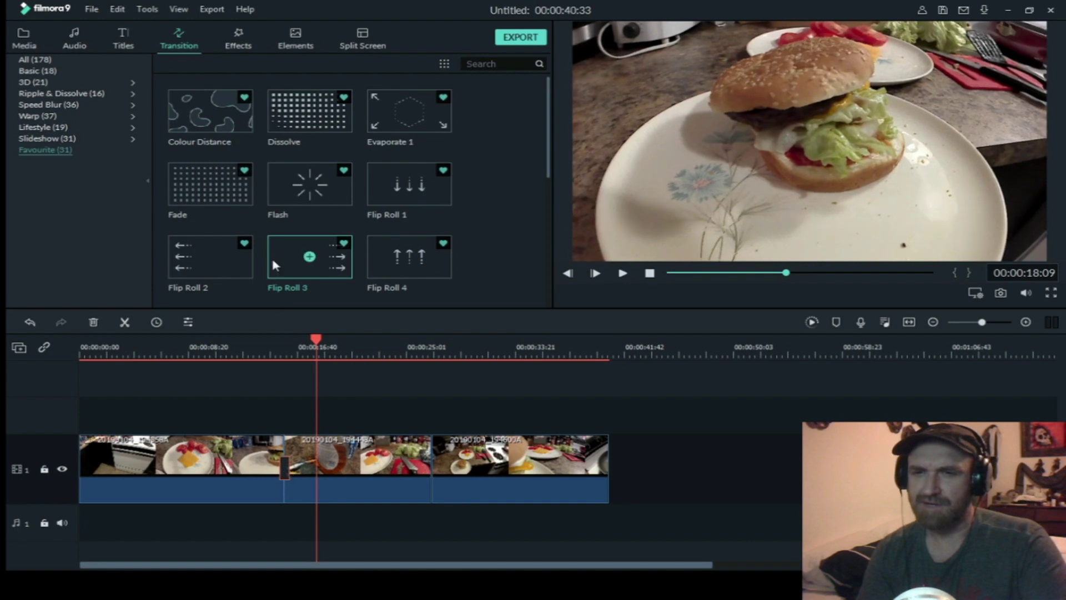
click(228, 347)
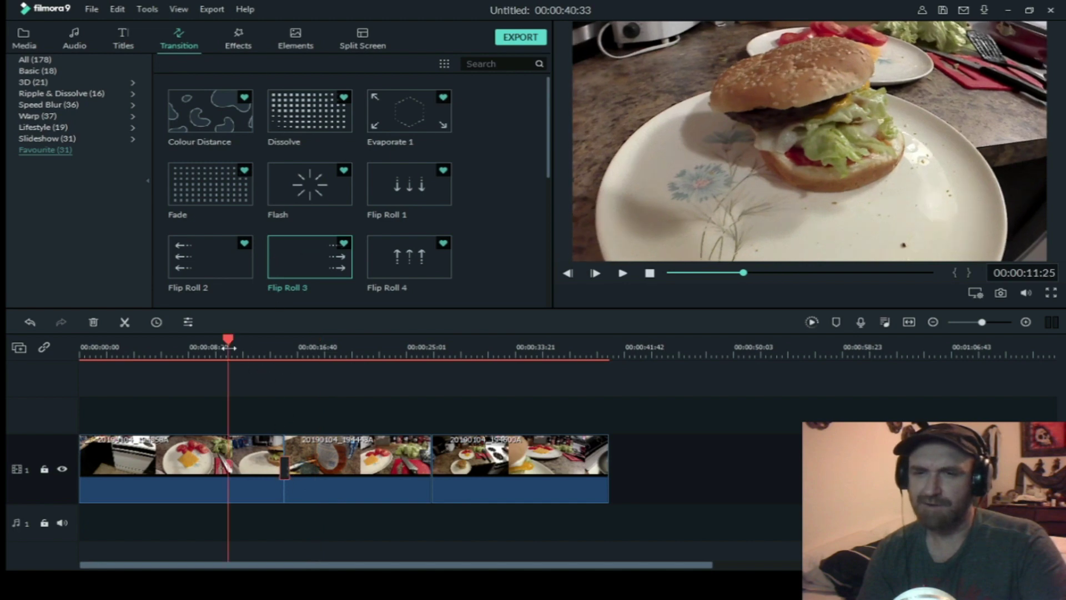
key(space)
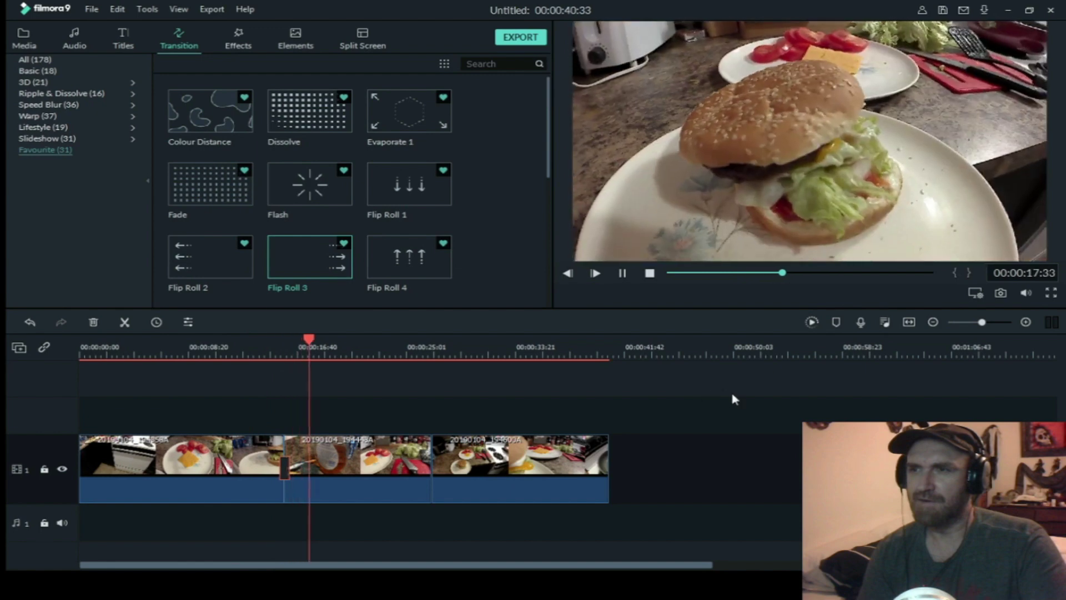
click(649, 270)
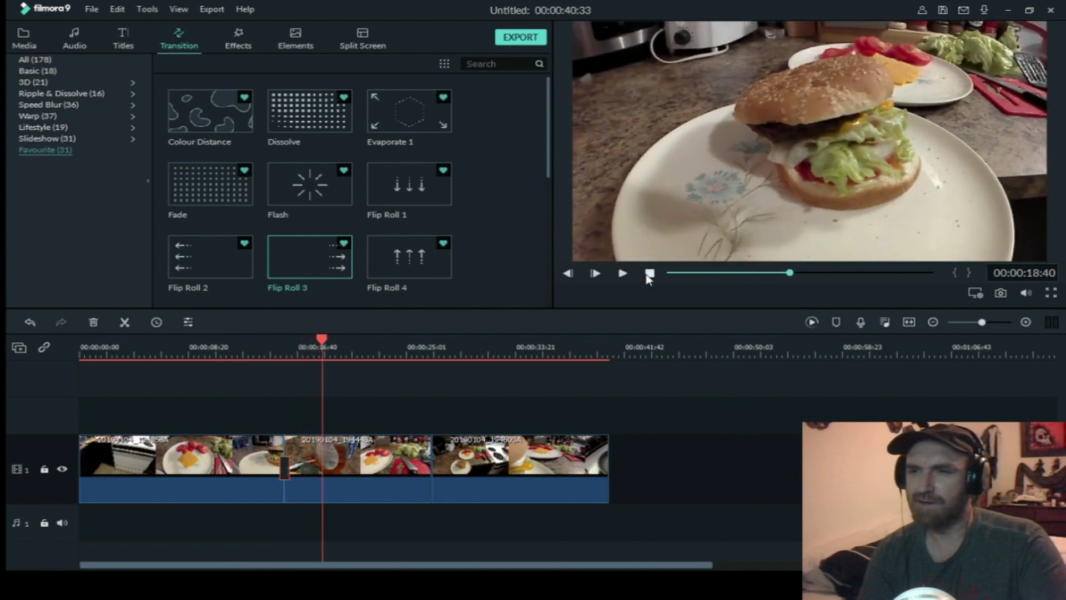
Render the timeline preview and play the sequence from the start until just past the second cut.
click(649, 275)
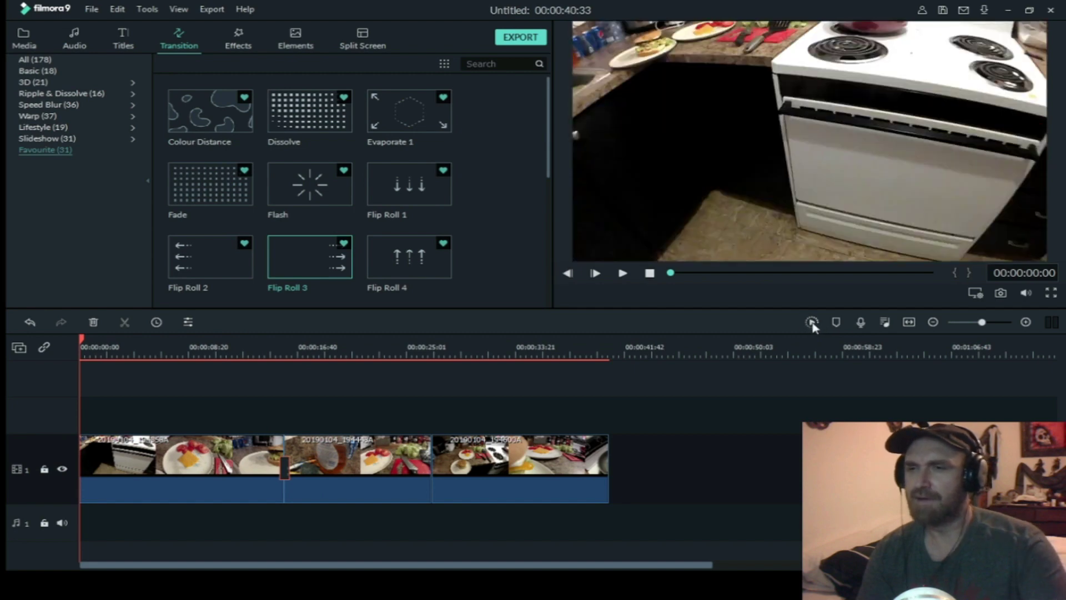
click(811, 325)
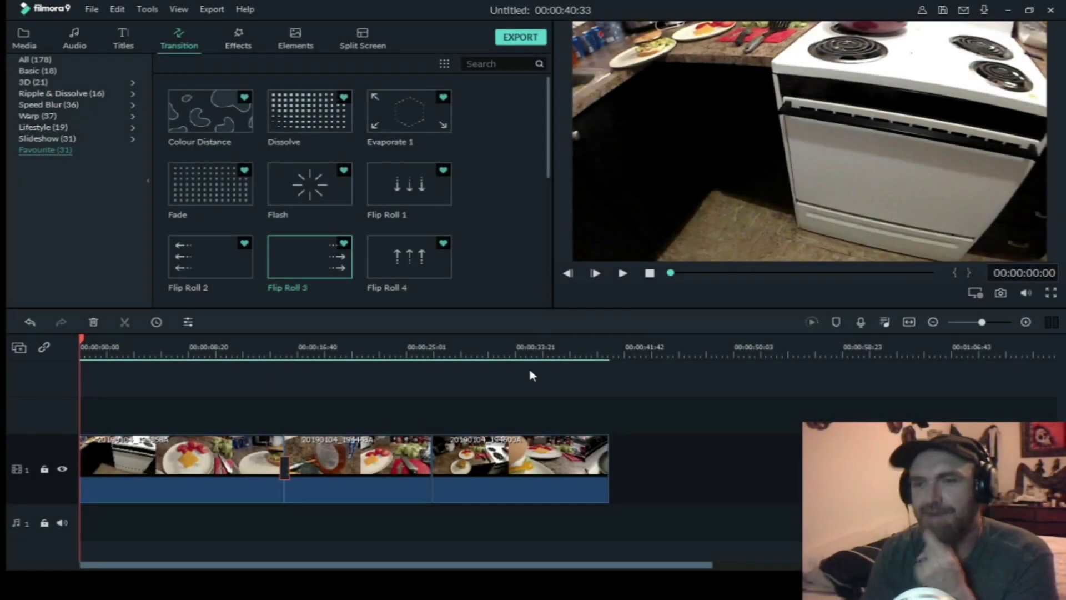
click(622, 273)
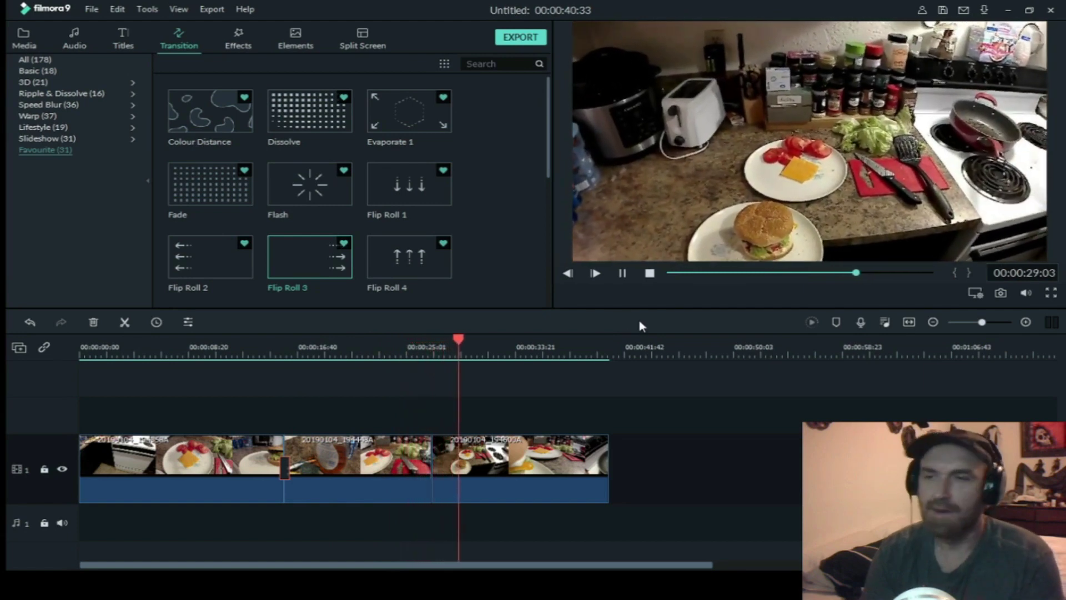
key(space)
Place a Dissolve transition on the cut between the second and third clips and play it from 00:00:24:44.
mouse_move(309, 111)
mouse_down()
mouse_move(361, 355)
mouse_move(433, 468)
mouse_up()
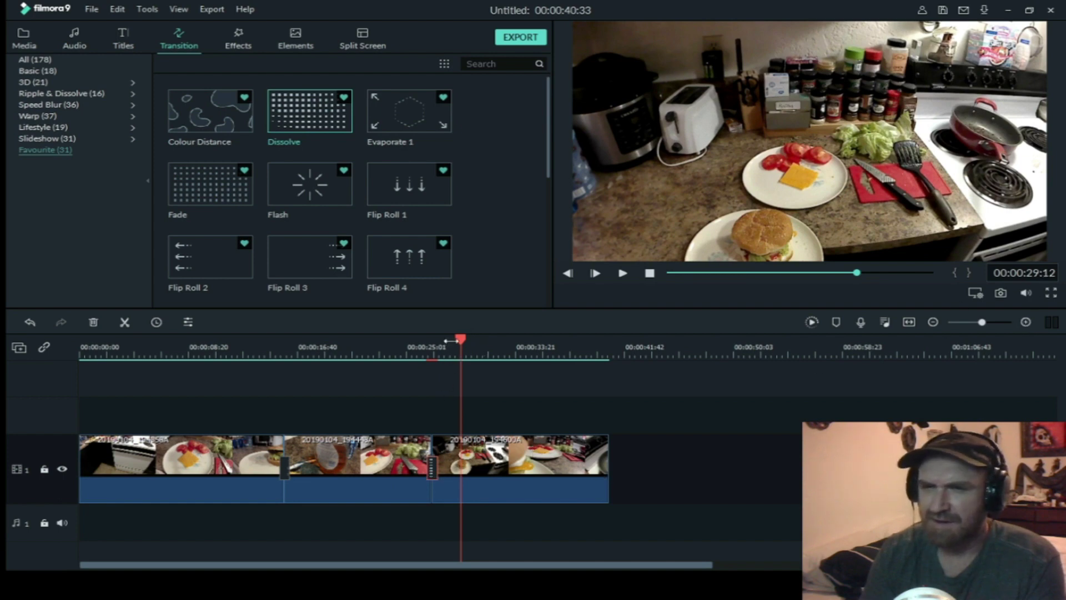
click(402, 347)
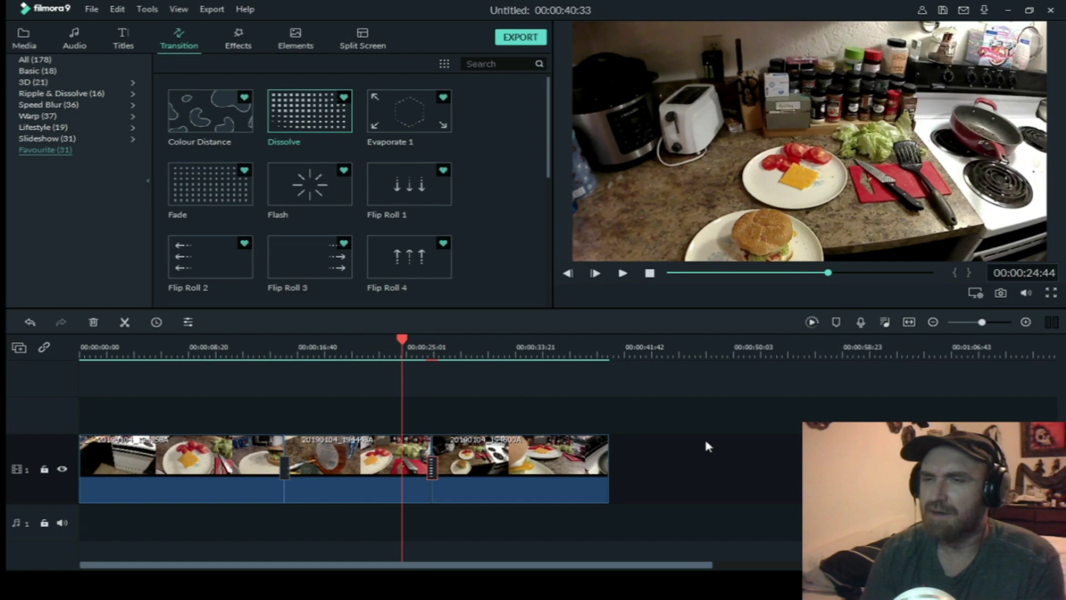
key(space)
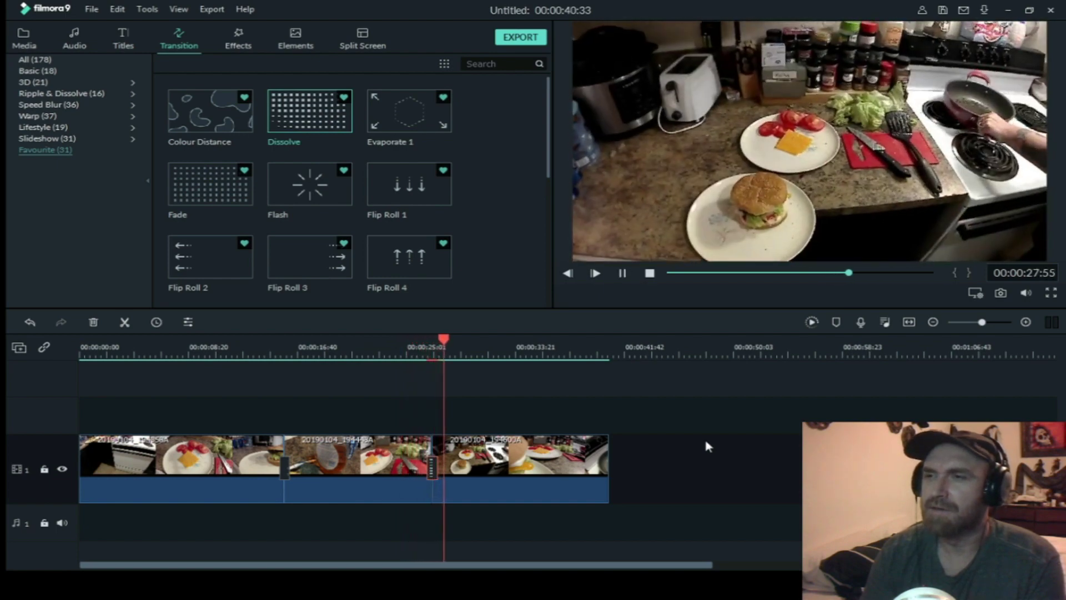
Trim about a second and a half off the third clip's opening and play the sequence from 00:00:20:10 to the end.
click(438, 449)
mouse_move(436, 442)
mouse_down()
mouse_move(459, 436)
mouse_move(450, 435)
mouse_up()
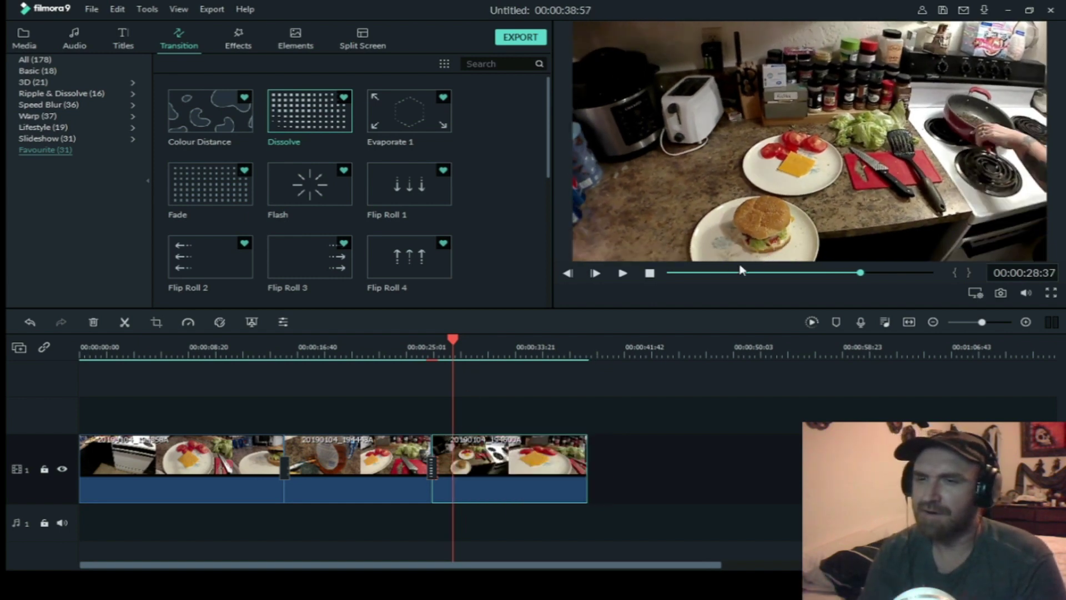
click(428, 345)
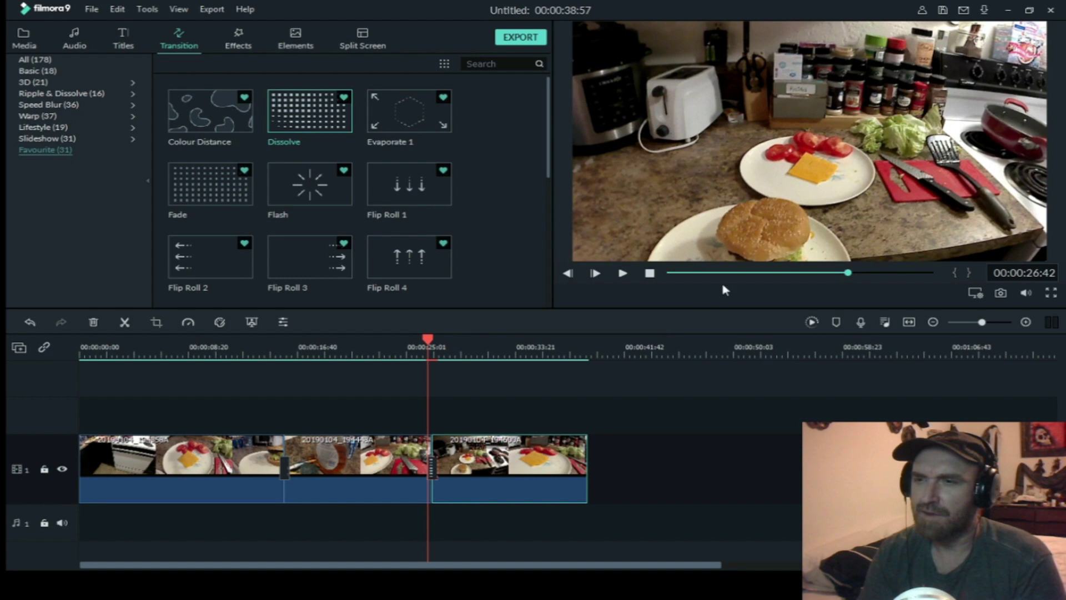
click(343, 347)
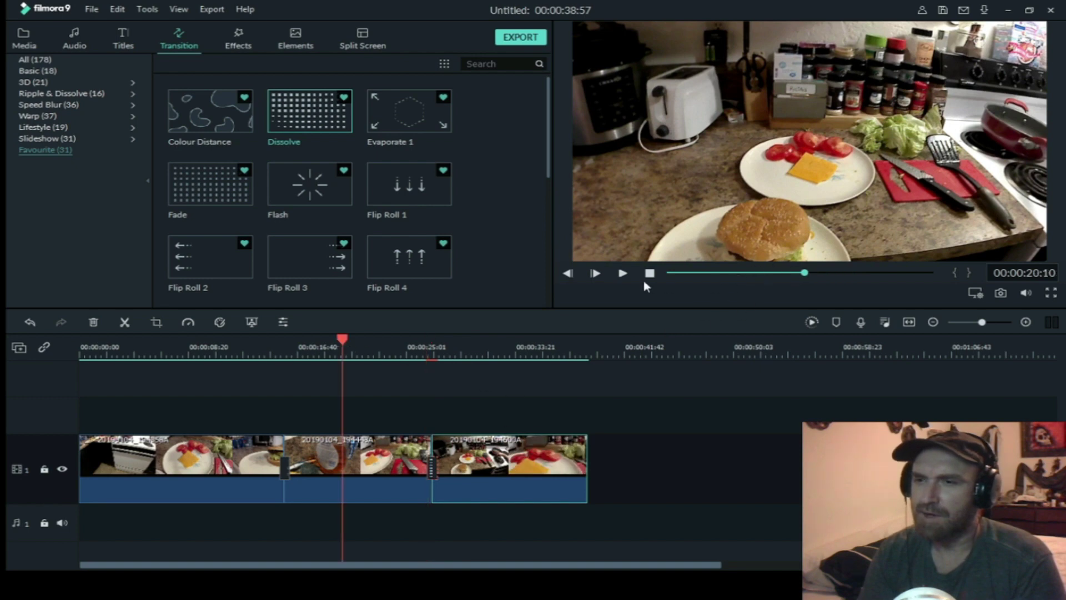
key(space)
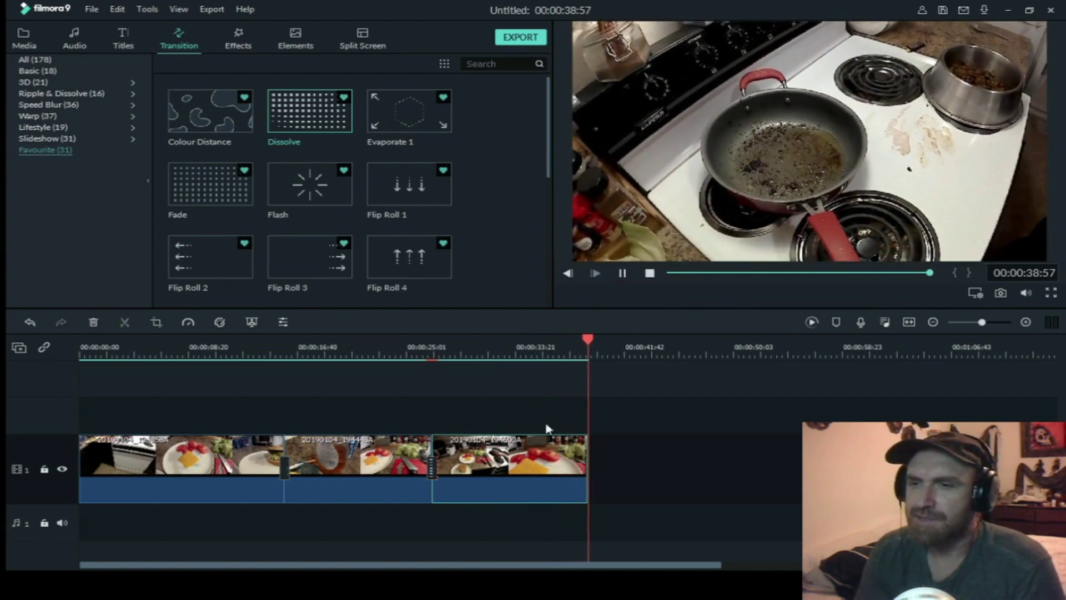
Split the third clip at 00:00:34:29 and delete everything after that point.
click(550, 349)
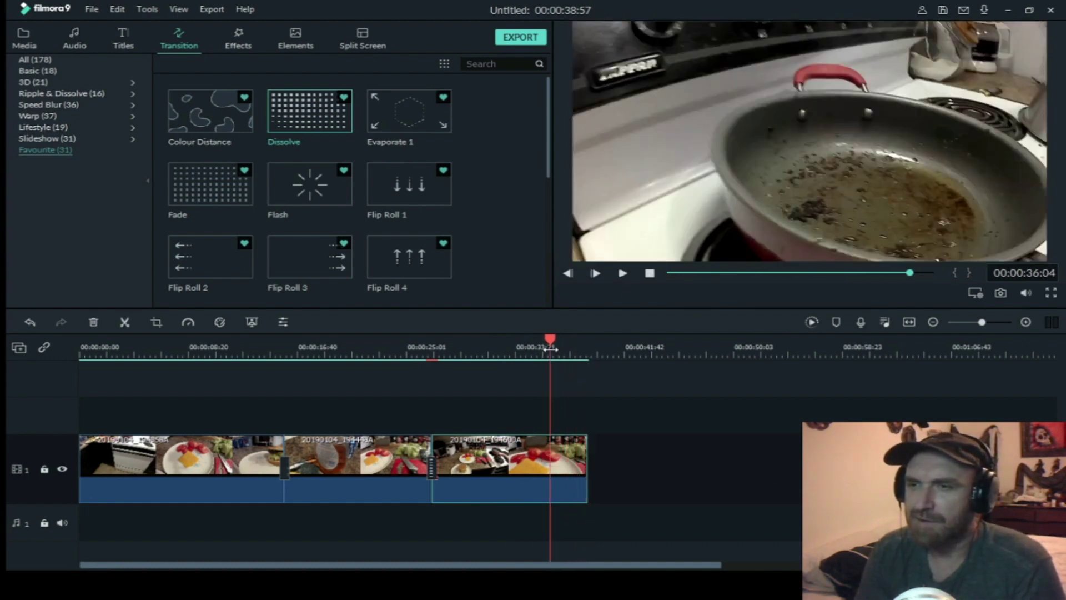
drag(549, 340, 529, 341)
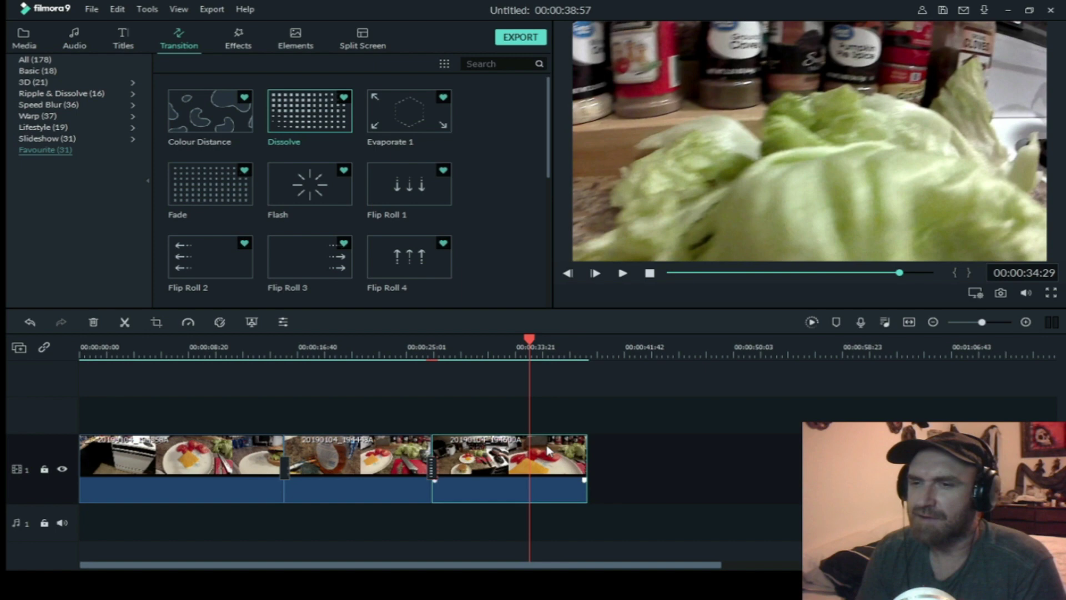
key(ctrl+b)
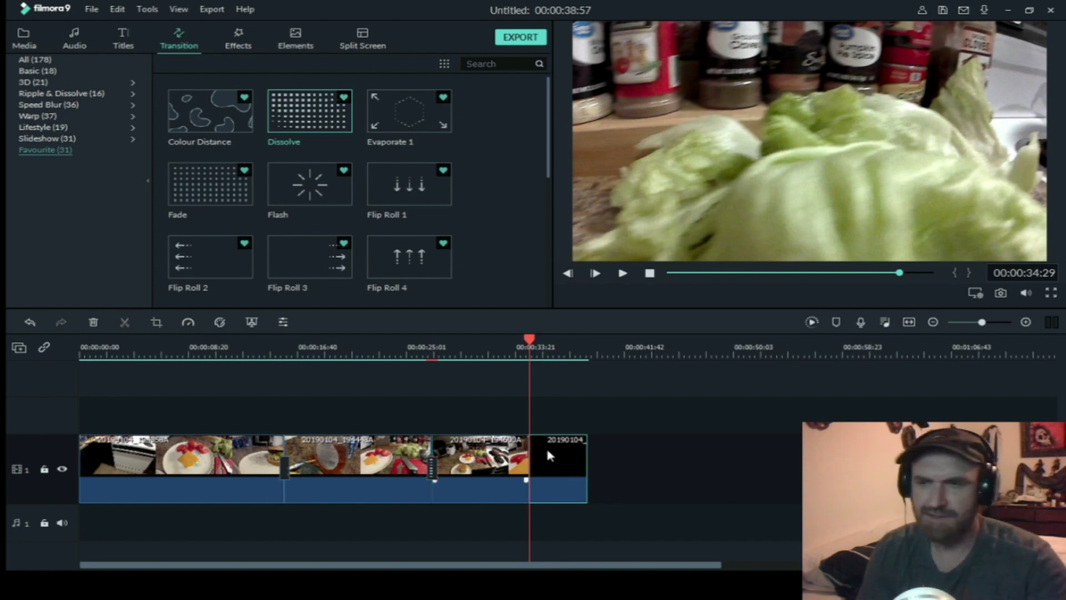
key(Delete)
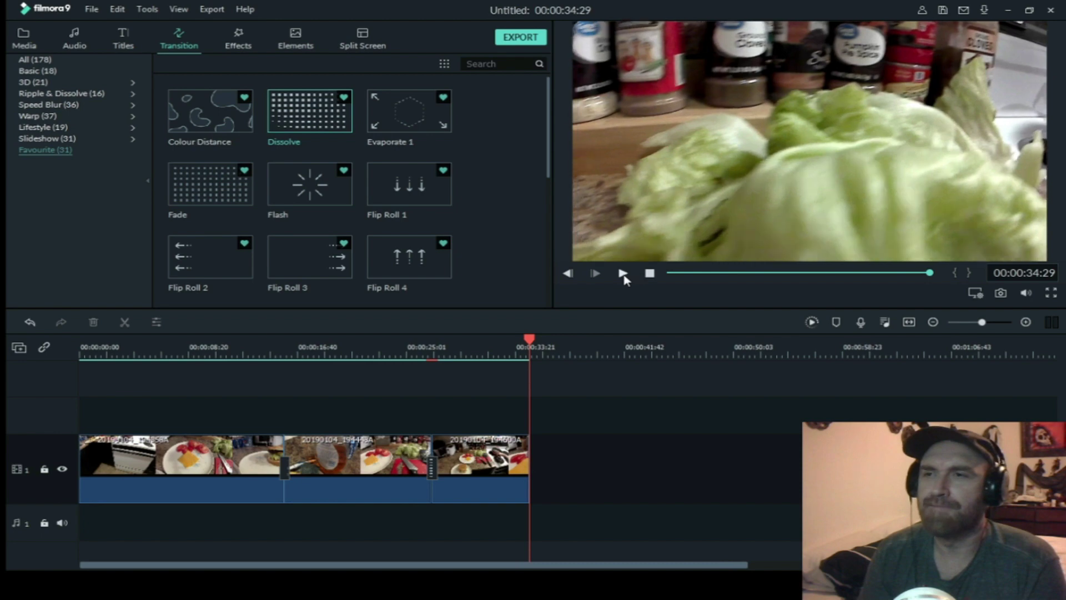
Return to the start of the sequence, browse the My Music collection and audition the track Joker_s_Lair.
click(650, 276)
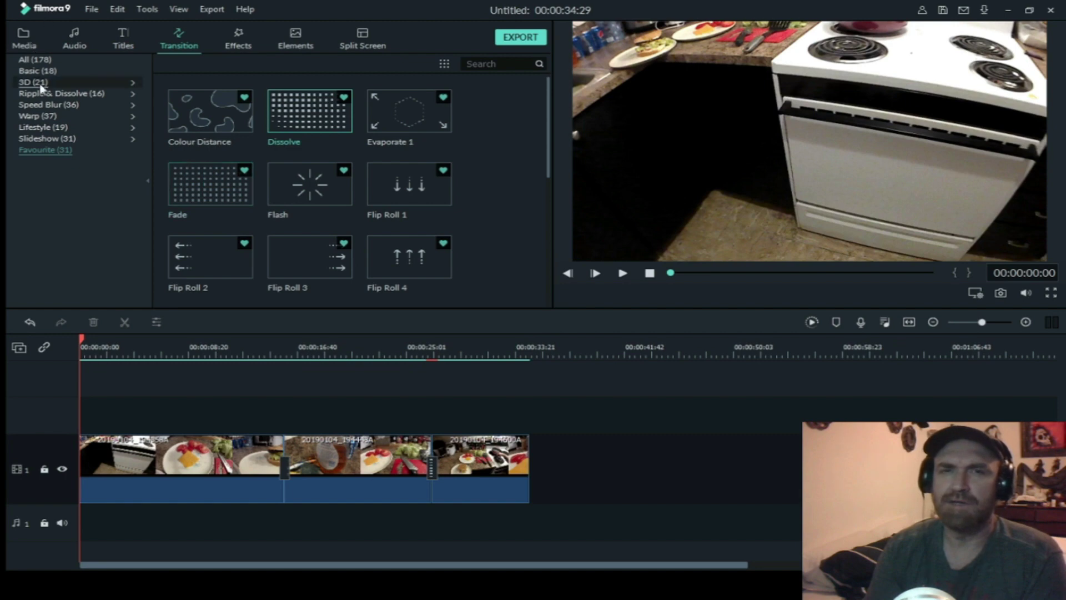
click(78, 43)
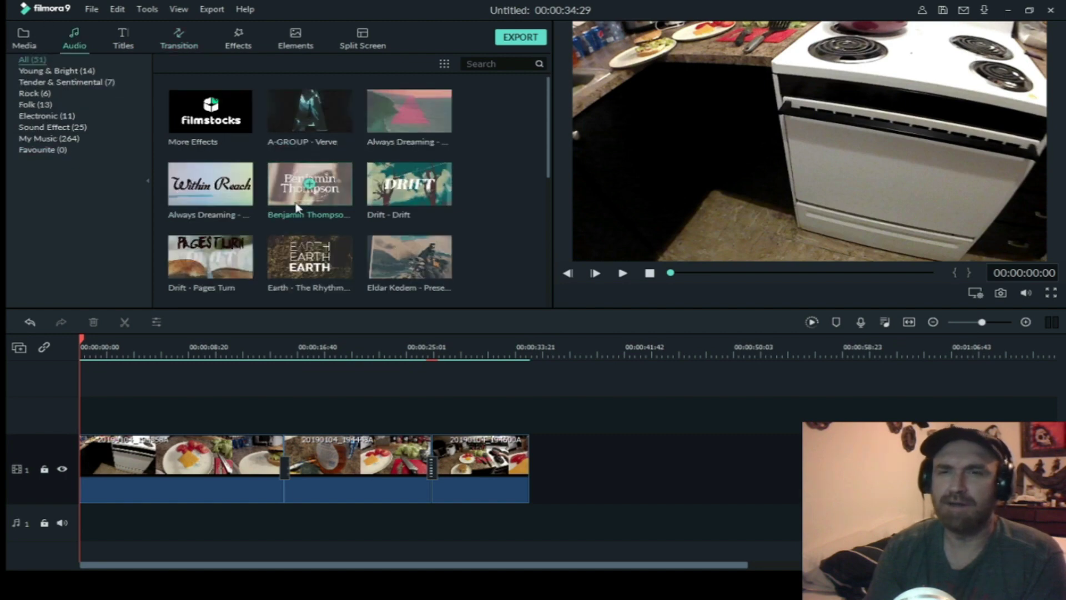
click(57, 140)
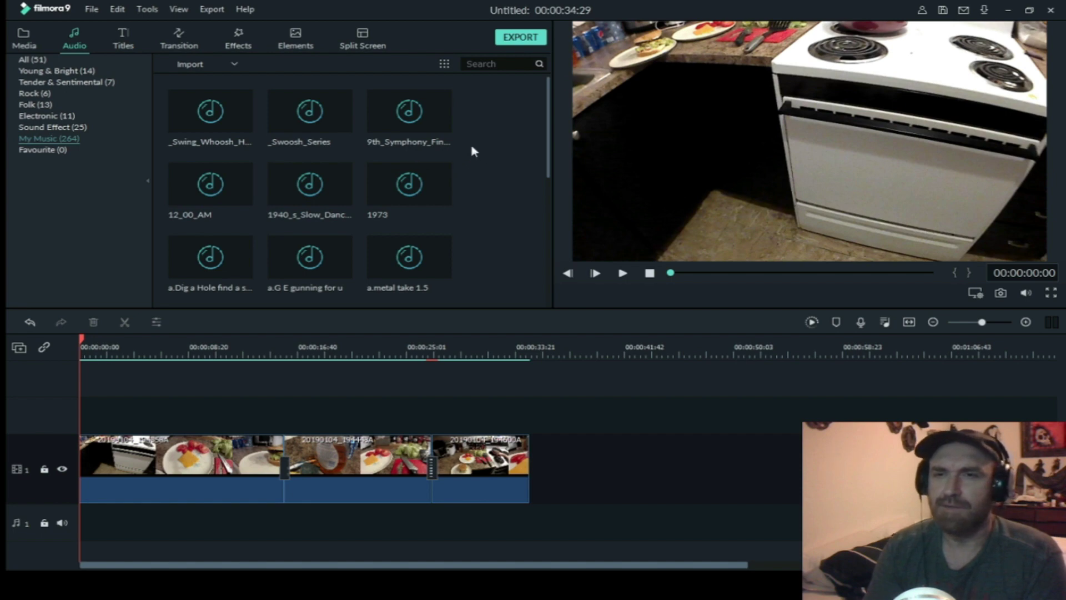
scroll(473, 145, down, 5)
scroll(475, 146, down, 8)
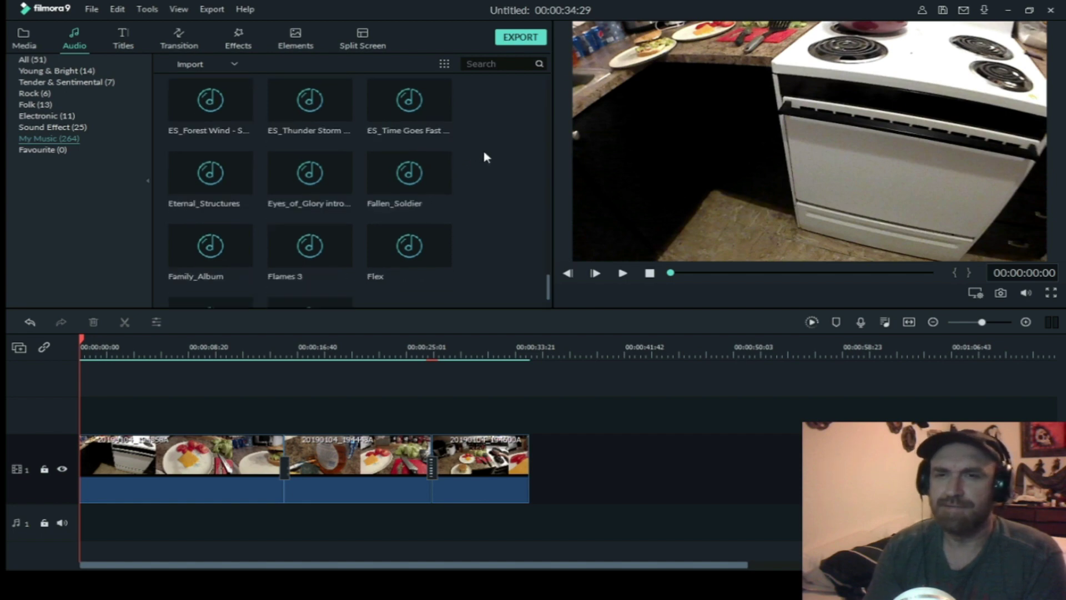
scroll(484, 158, down, 6)
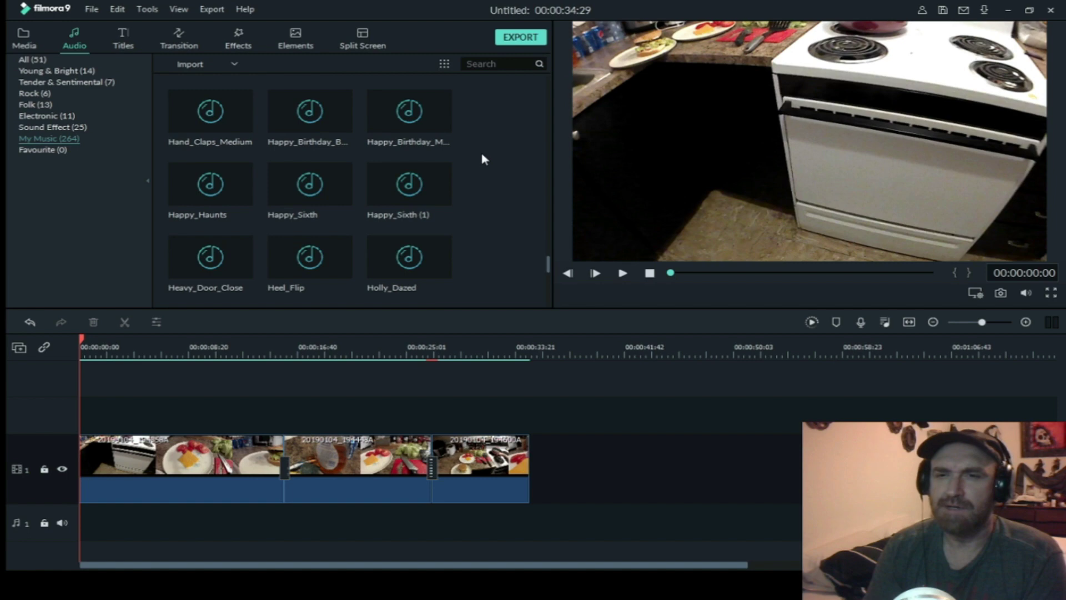
scroll(484, 155, down, 4)
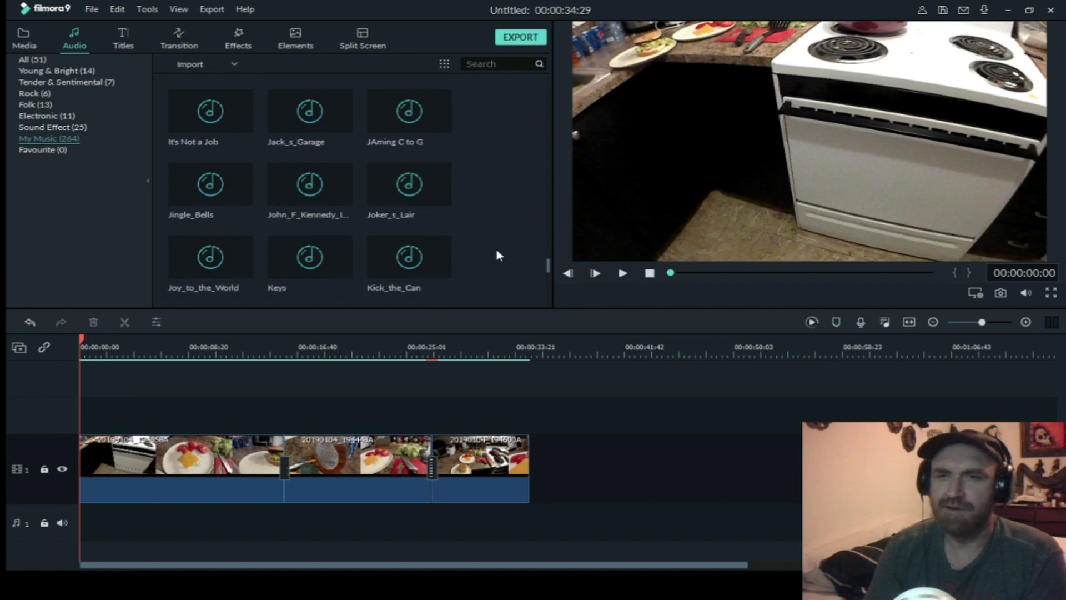
double_click(444, 195)
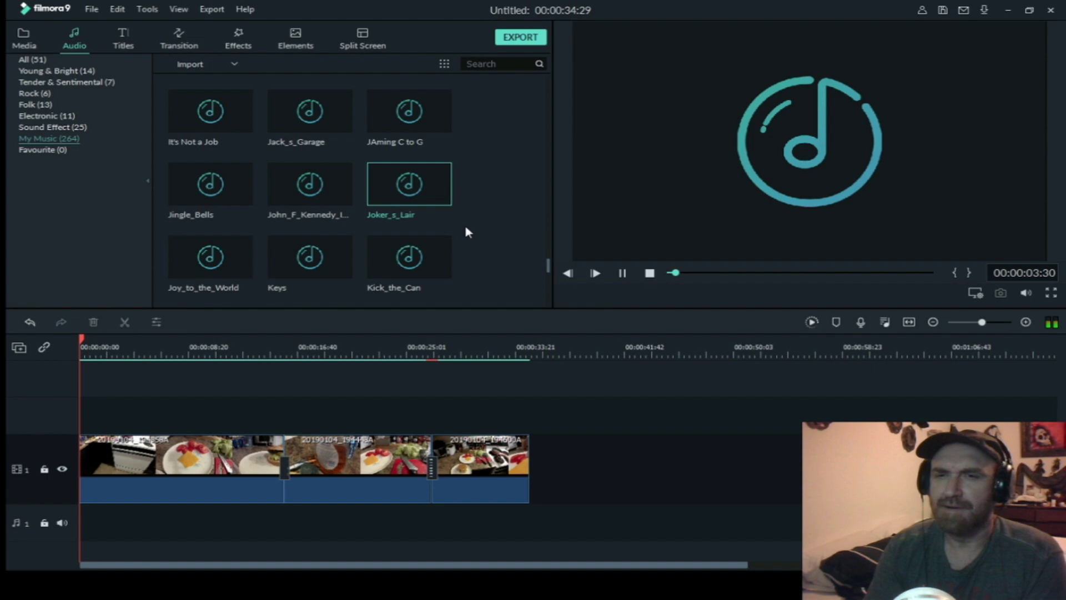
Audition Kick_the_Can and place it on audio track 1 at the start of the sequence.
click(438, 273)
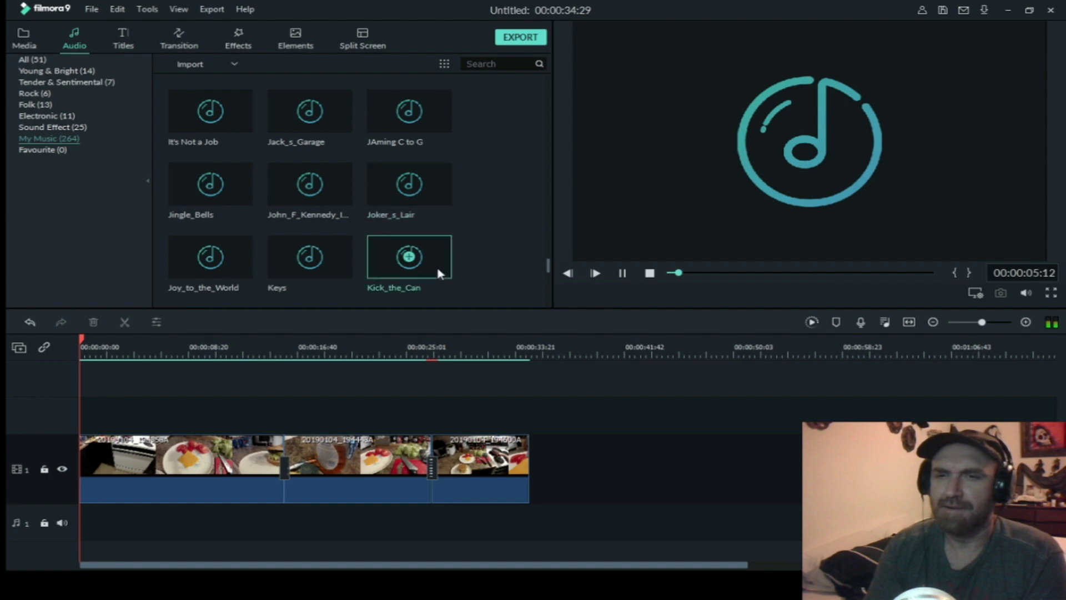
scroll(509, 162, down, 3)
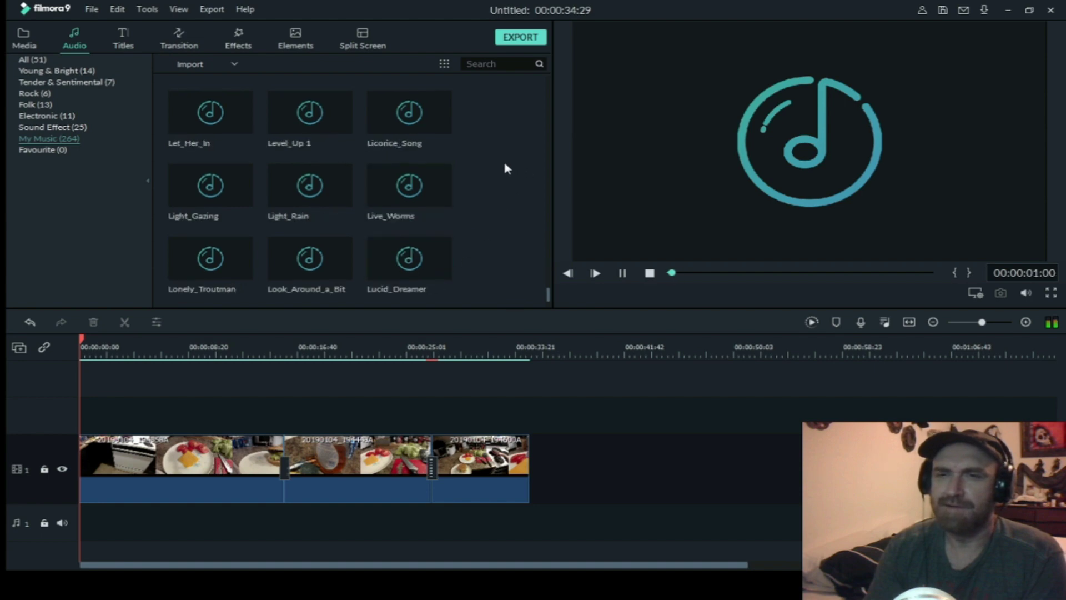
scroll(504, 167, up, 3)
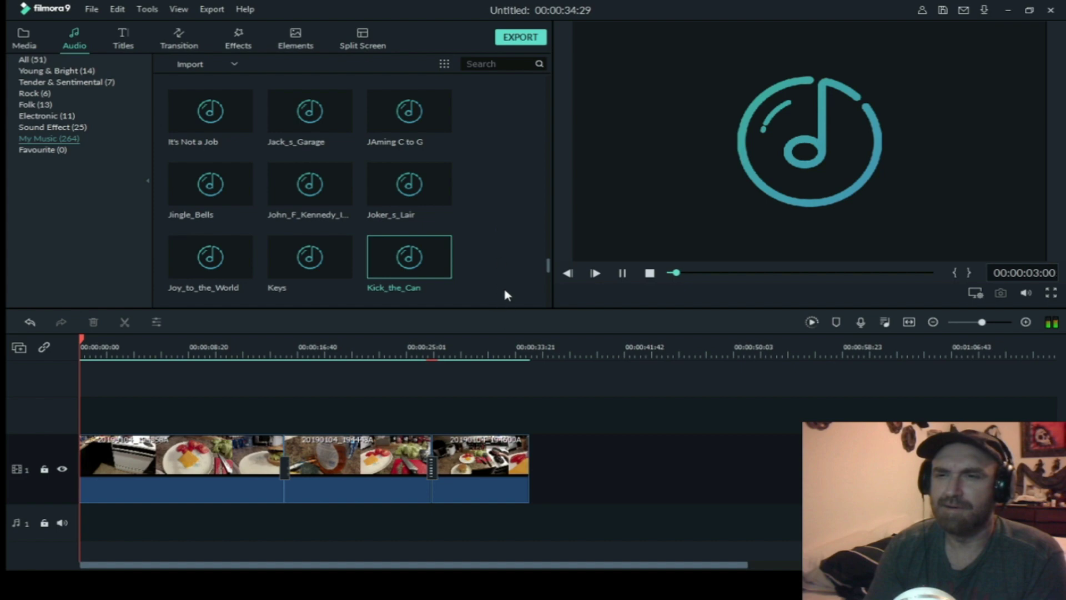
click(622, 274)
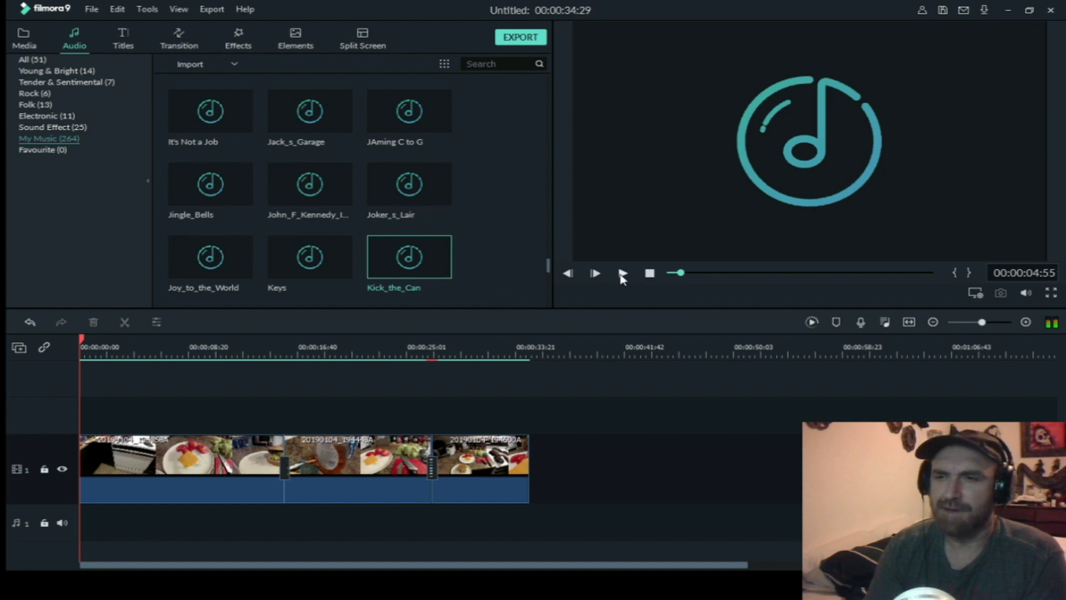
drag(419, 298, 84, 524)
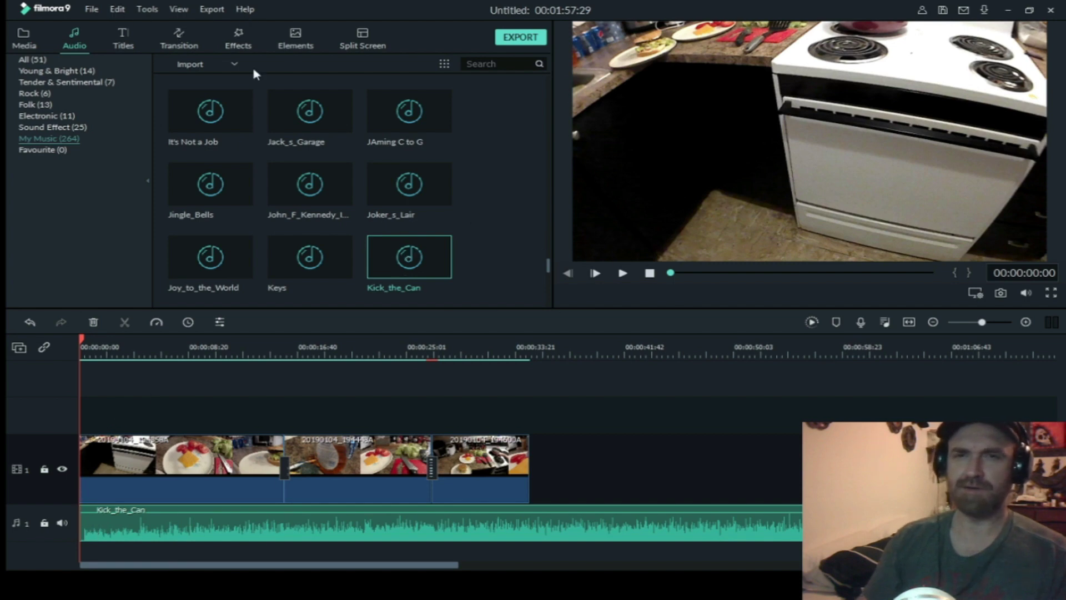
Add the Fade transition to the start of the first video clip.
click(1026, 323)
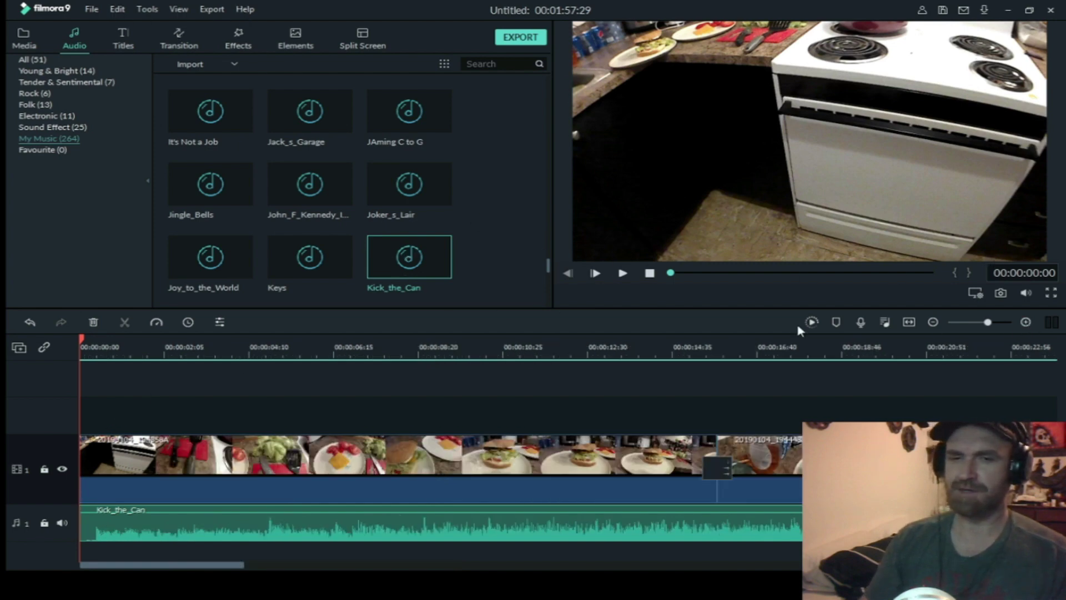
click(178, 35)
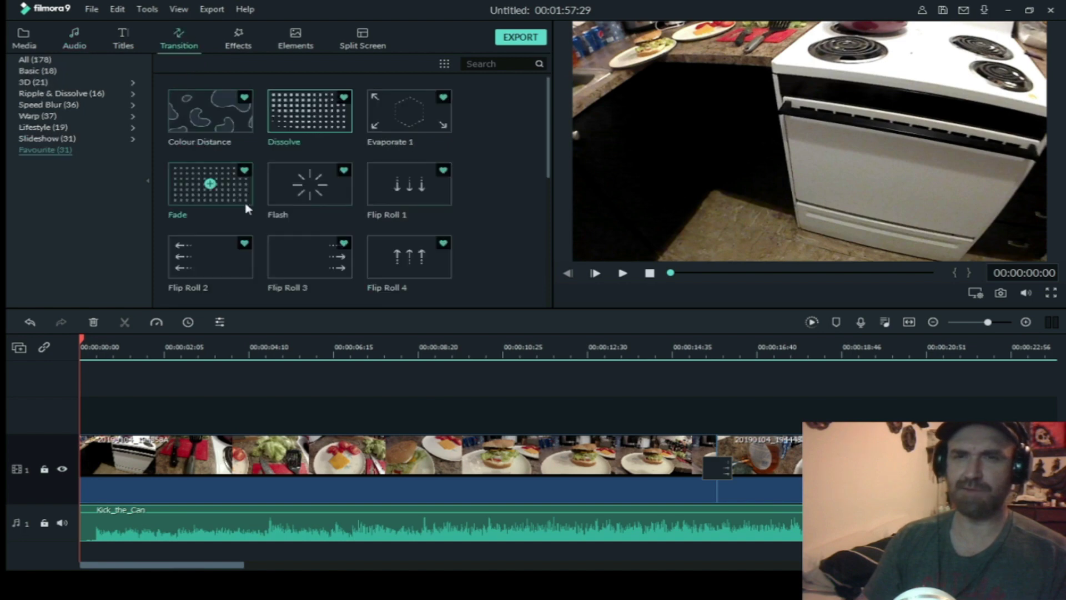
drag(232, 267, 88, 465)
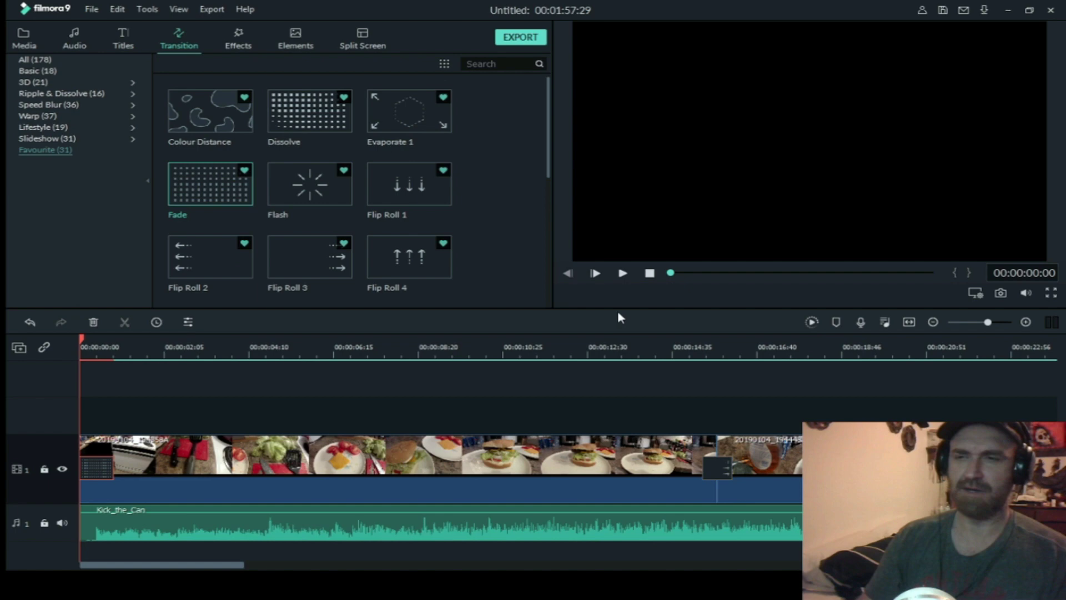
Trim a fraction of a second off the opening of Kick_the_Can and play the sequence from the start.
click(89, 522)
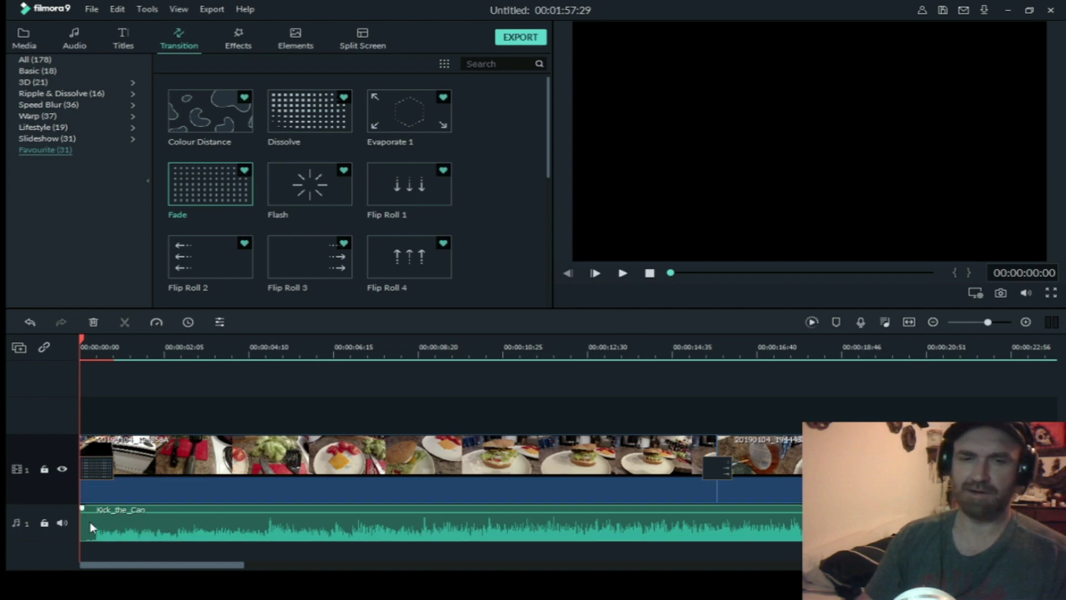
drag(81, 519, 88, 519)
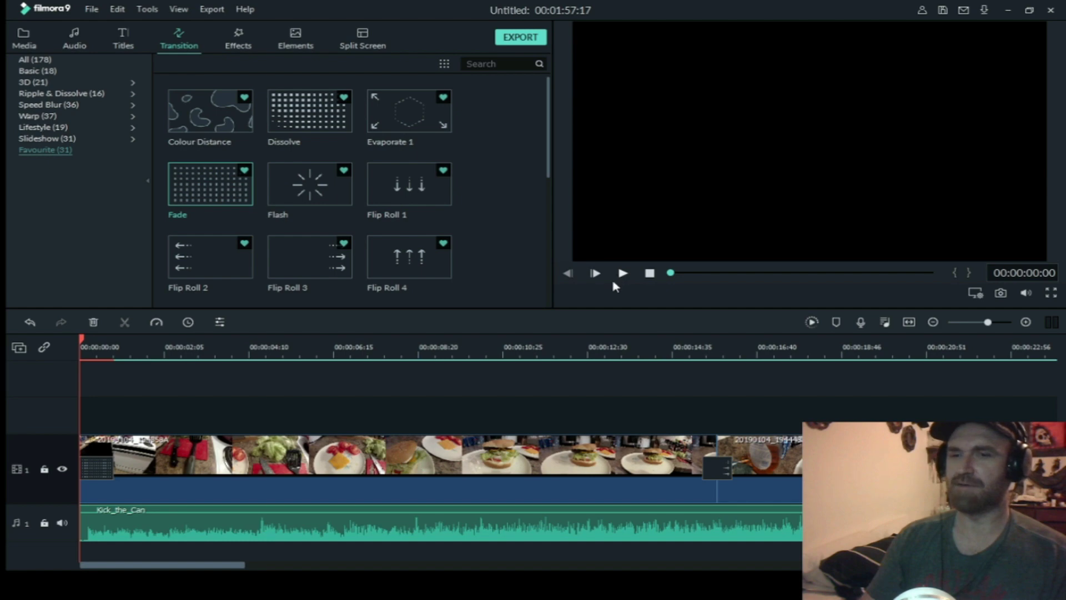
click(625, 280)
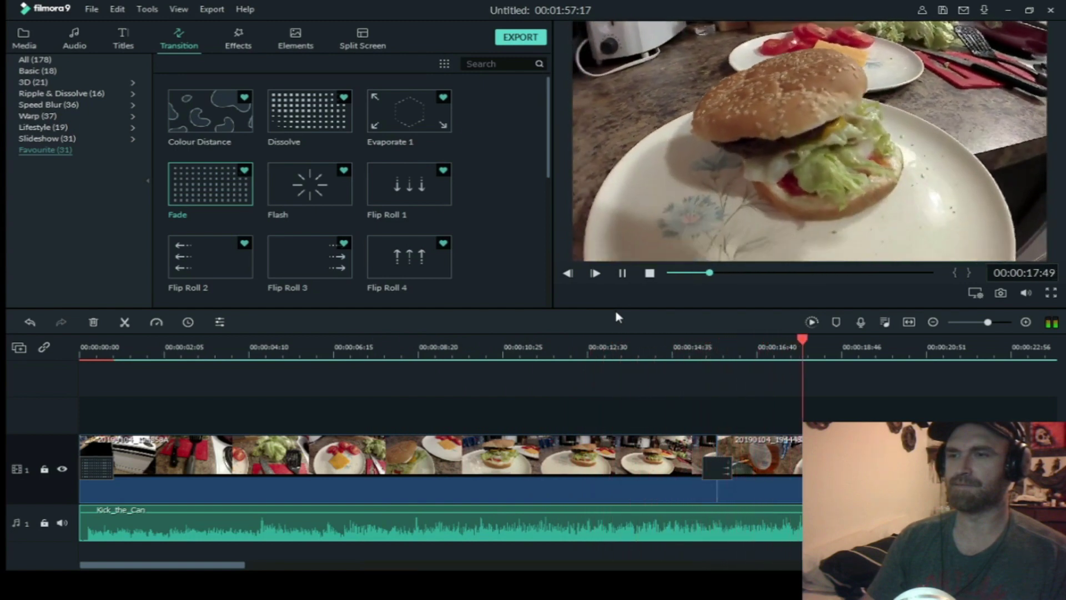
Split the Kick_the_Can track at the end of the video, 00:00:34:33, and delete the remainder.
click(933, 323)
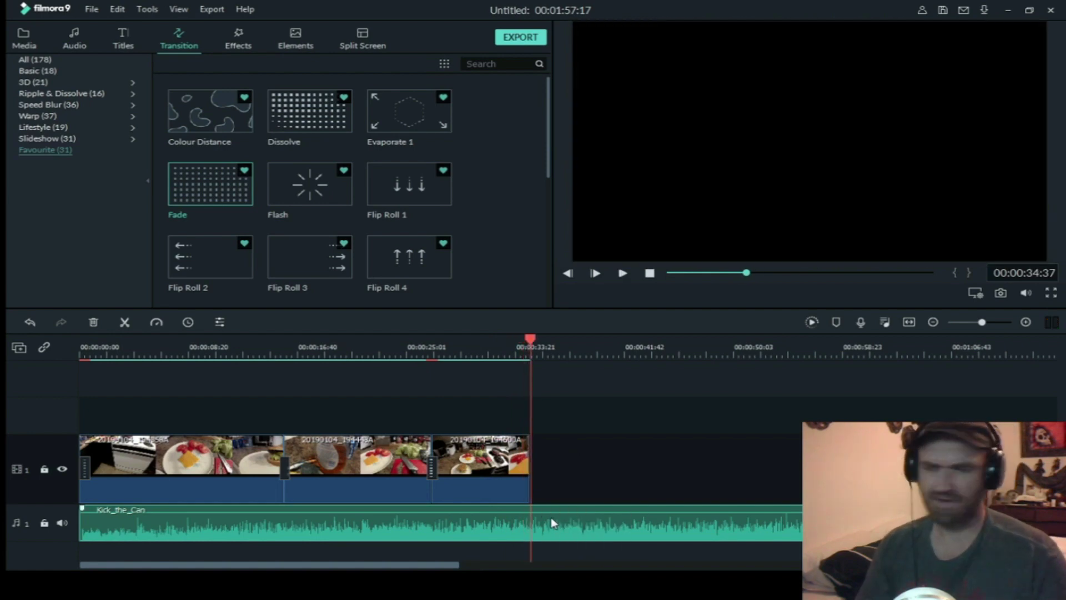
key(ctrl+b)
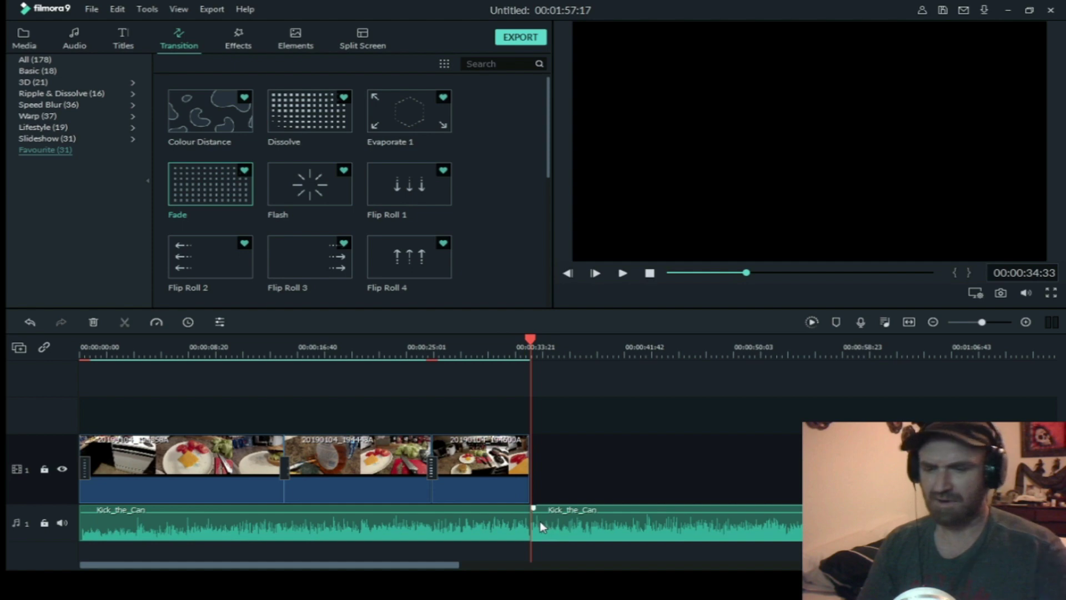
key(Delete)
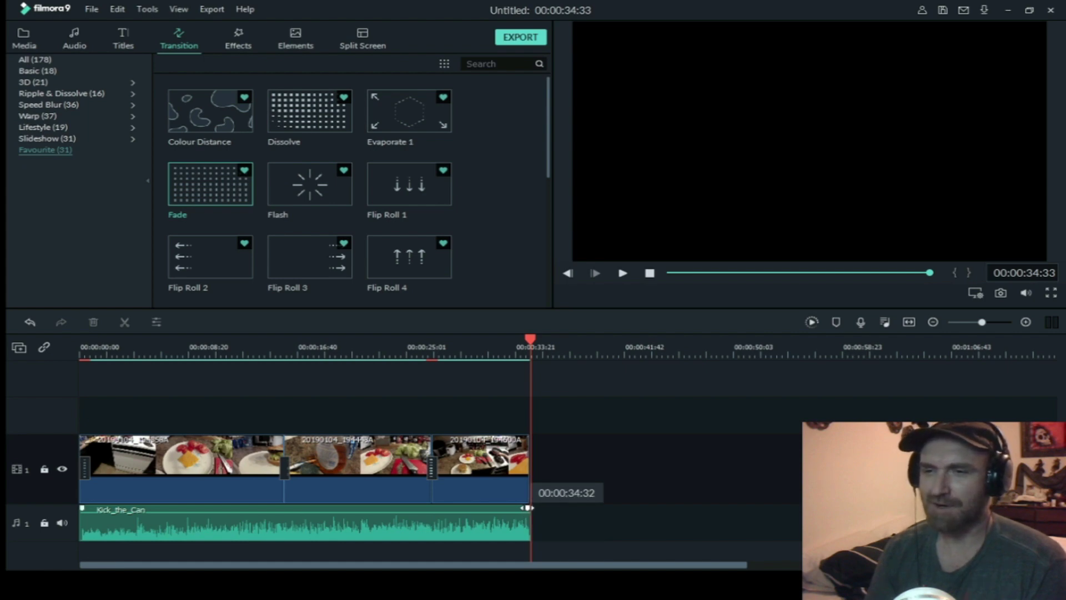
Give the sequence's end a short music fade-out and a Fade transition on the last clip, and play back the ending.
drag(527, 507, 514, 507)
click(510, 346)
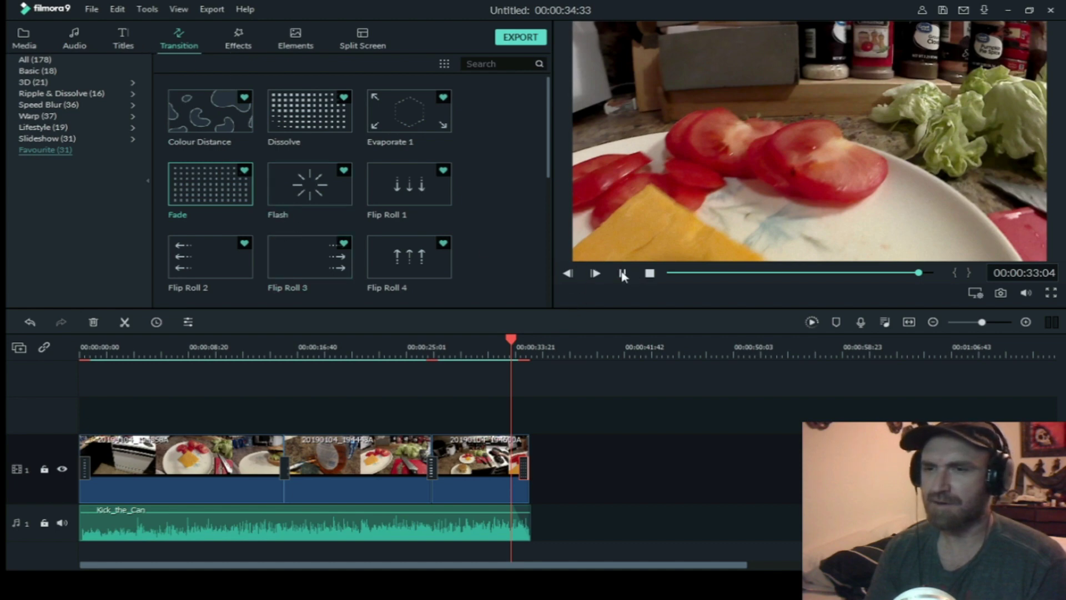
click(623, 273)
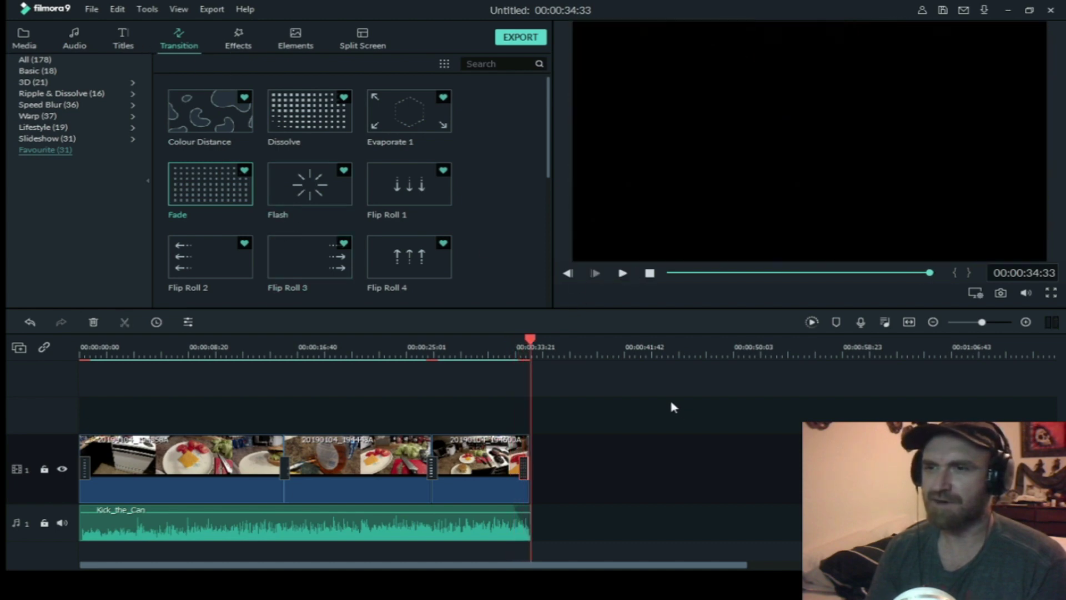
click(455, 344)
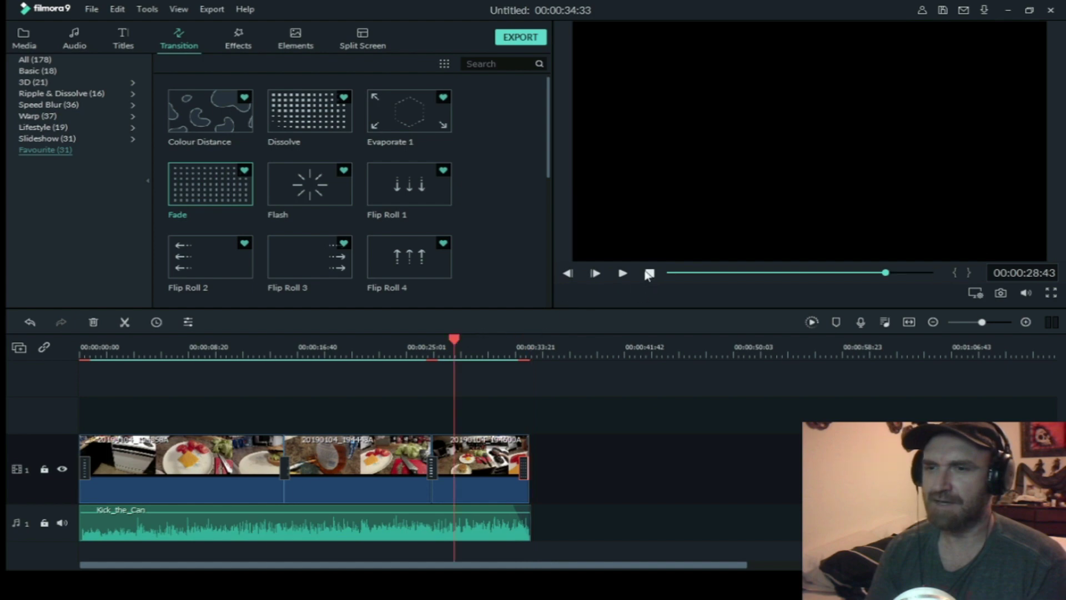
key(space)
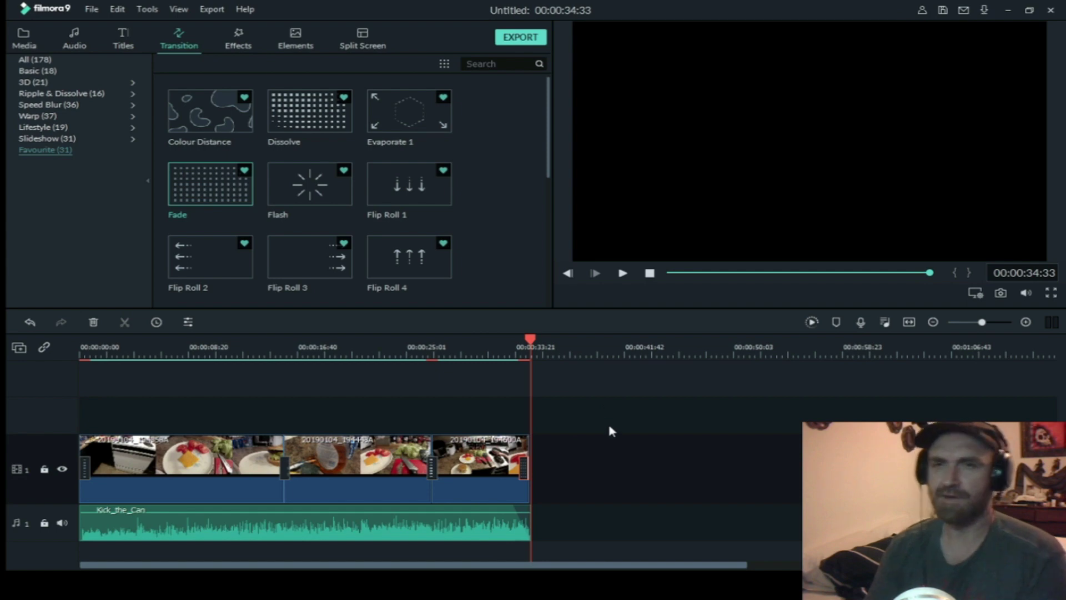
Browse the custom, opener and title presets and place Title 39 on video track 2 at the start of the sequence.
click(123, 39)
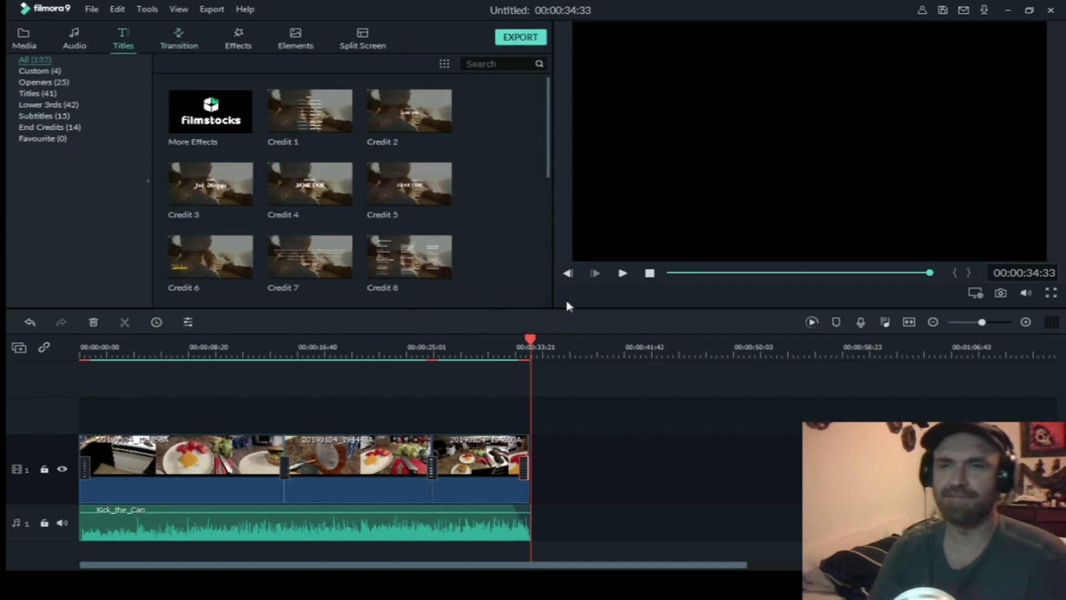
click(650, 274)
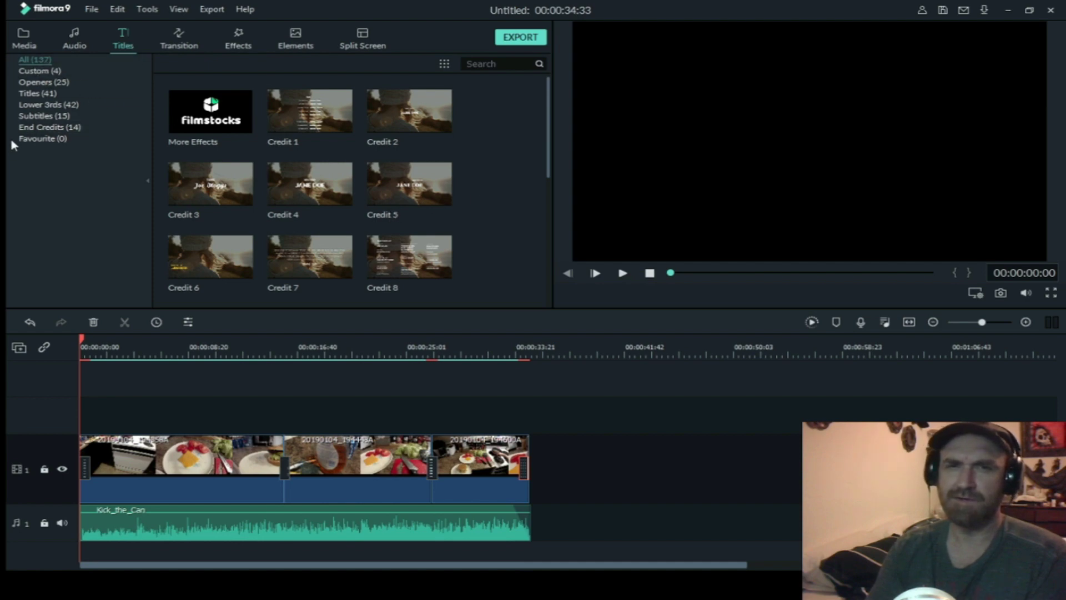
click(39, 71)
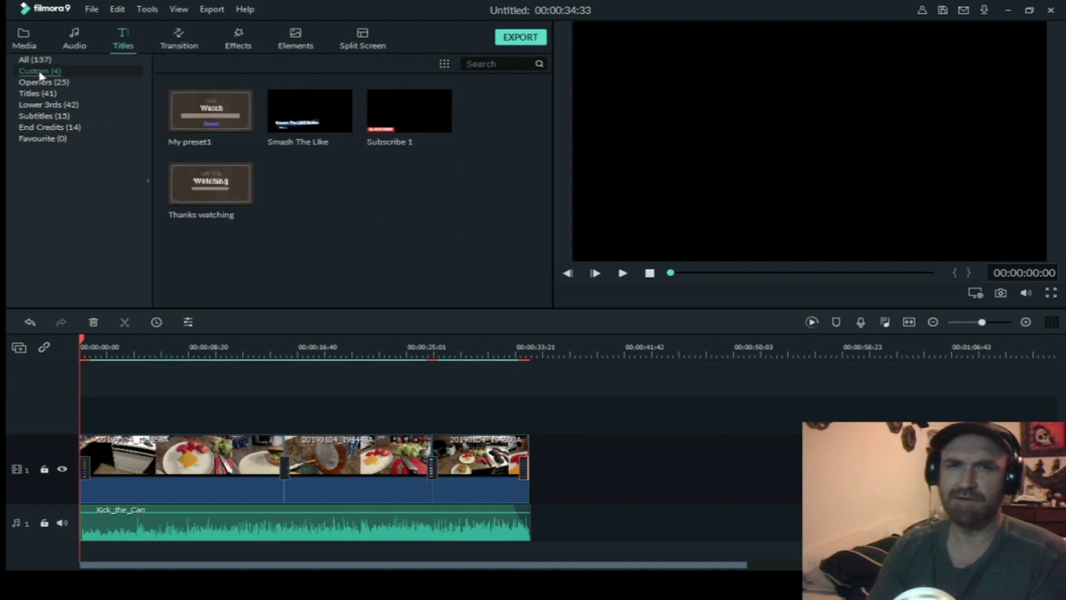
click(47, 83)
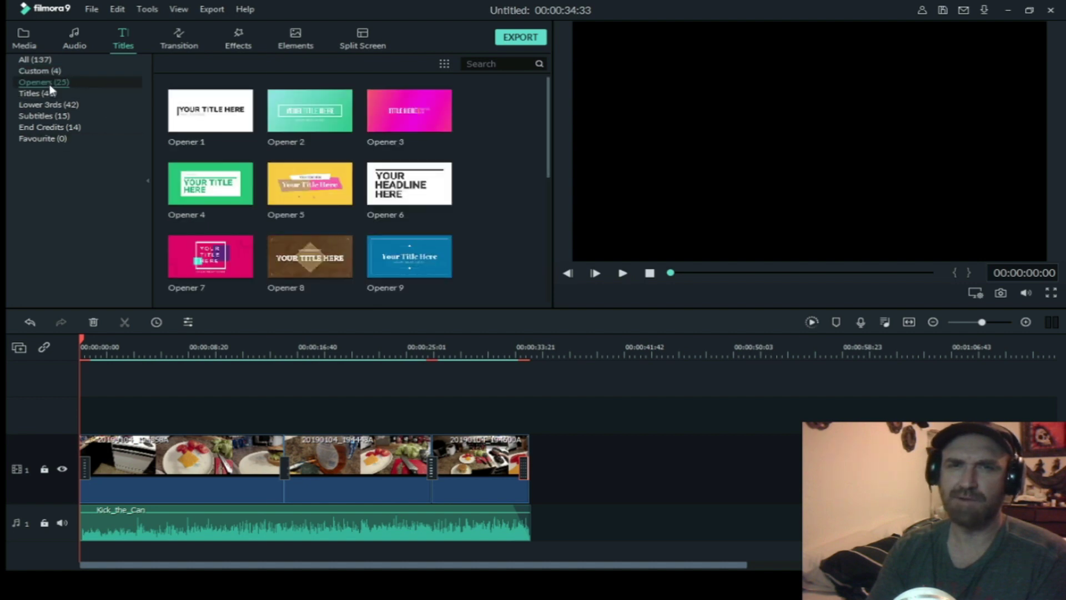
scroll(479, 162, down, 4)
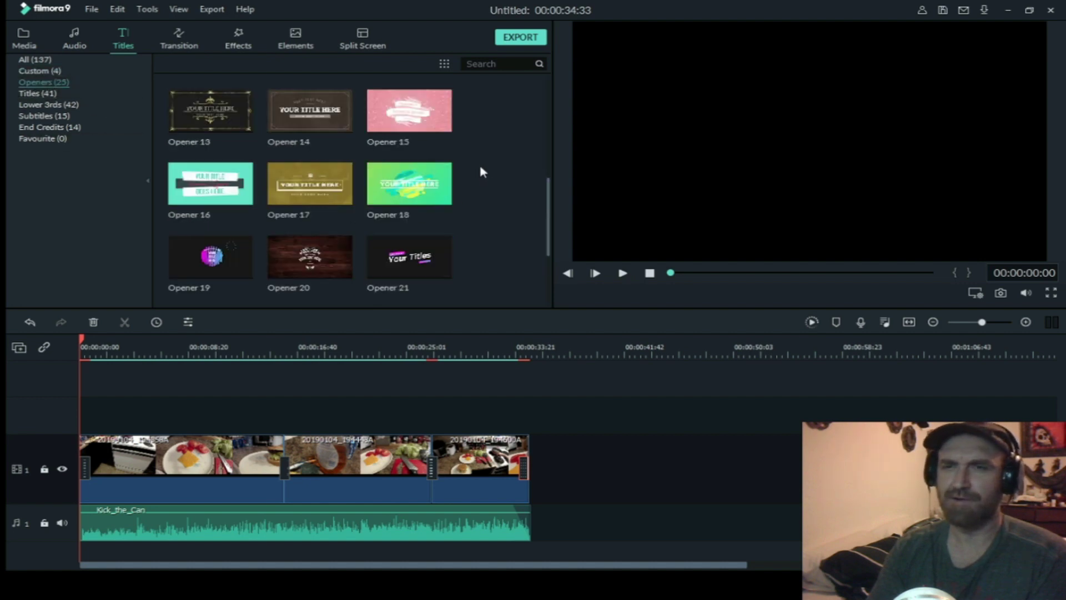
scroll(480, 162, down, 2)
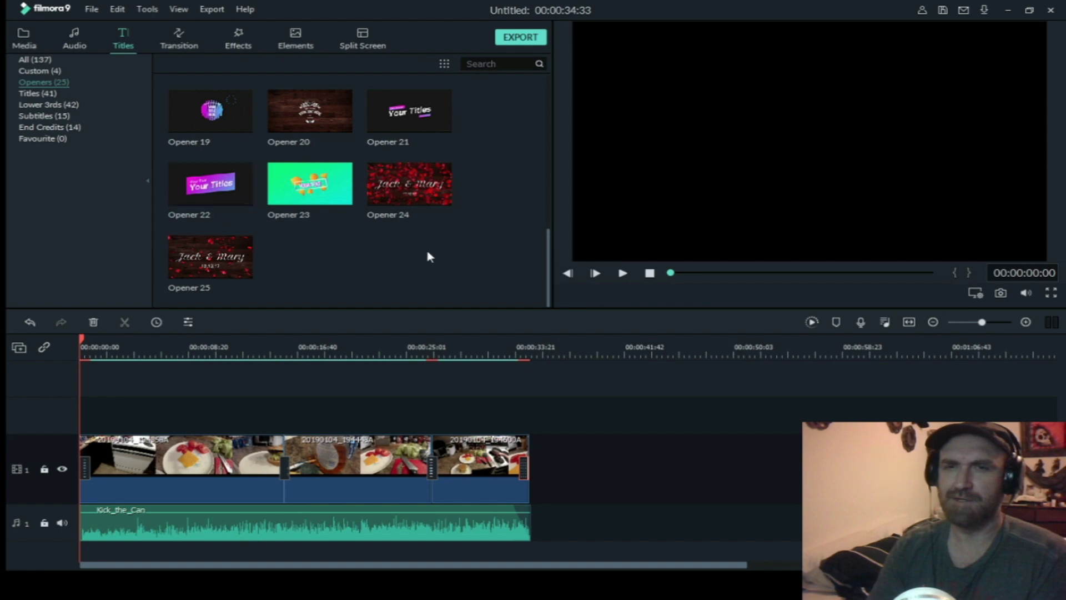
click(38, 94)
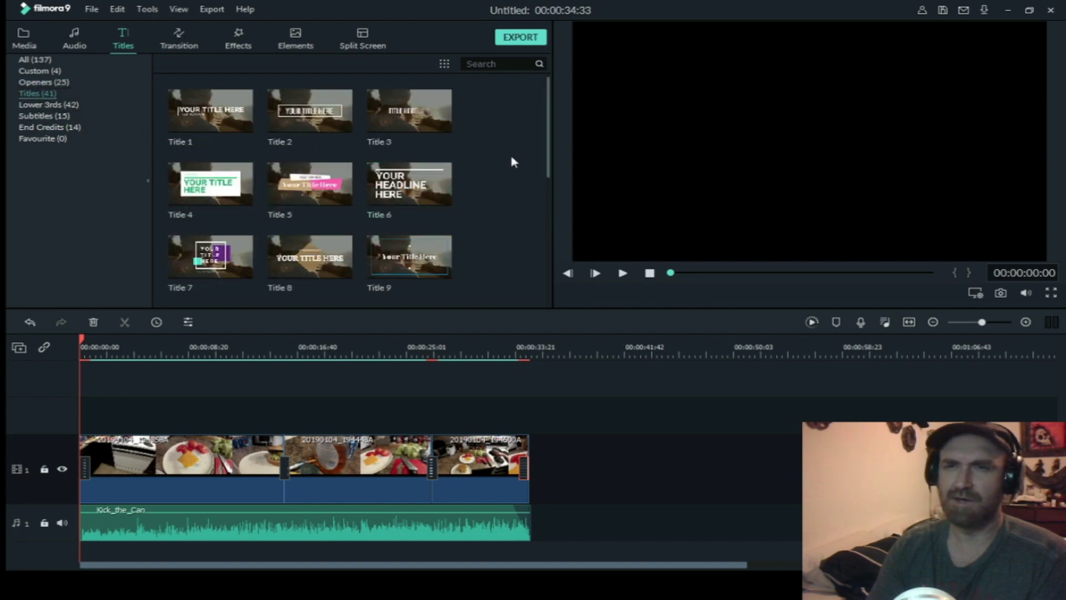
scroll(509, 159, down, 12)
click(439, 194)
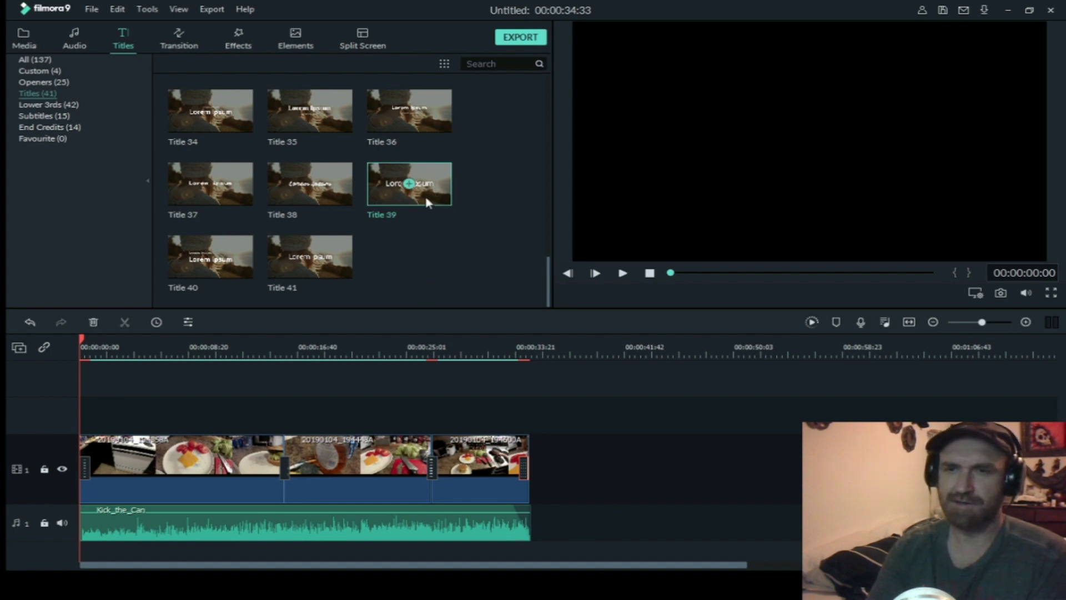
drag(440, 196, 86, 416)
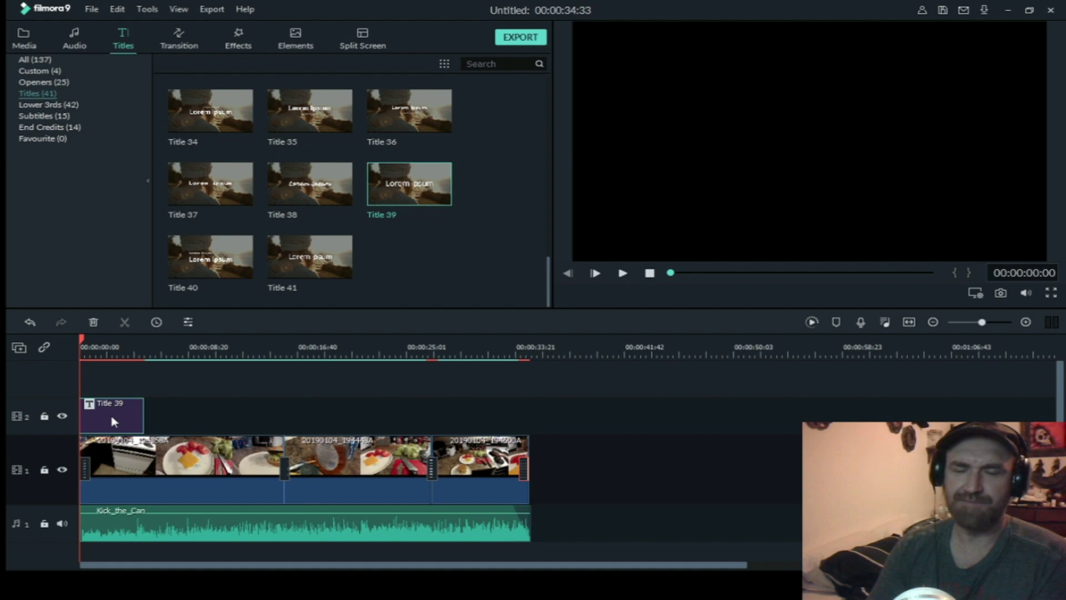
Preview Title 39 at 00:00:01:58, open it for text editing and look over its video and animation settings.
click(104, 347)
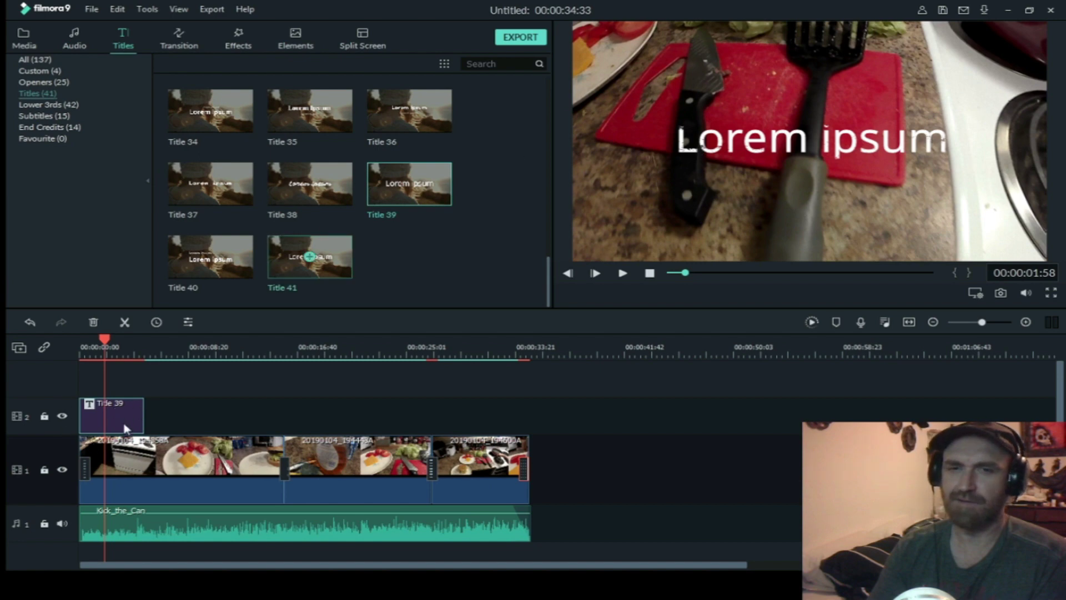
click(828, 149)
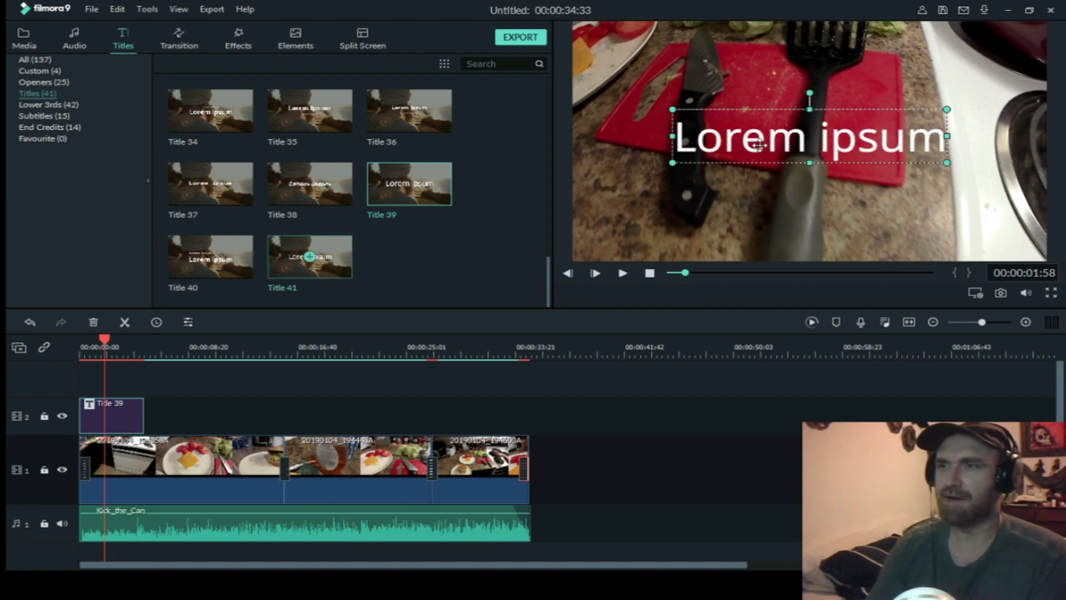
double_click(796, 139)
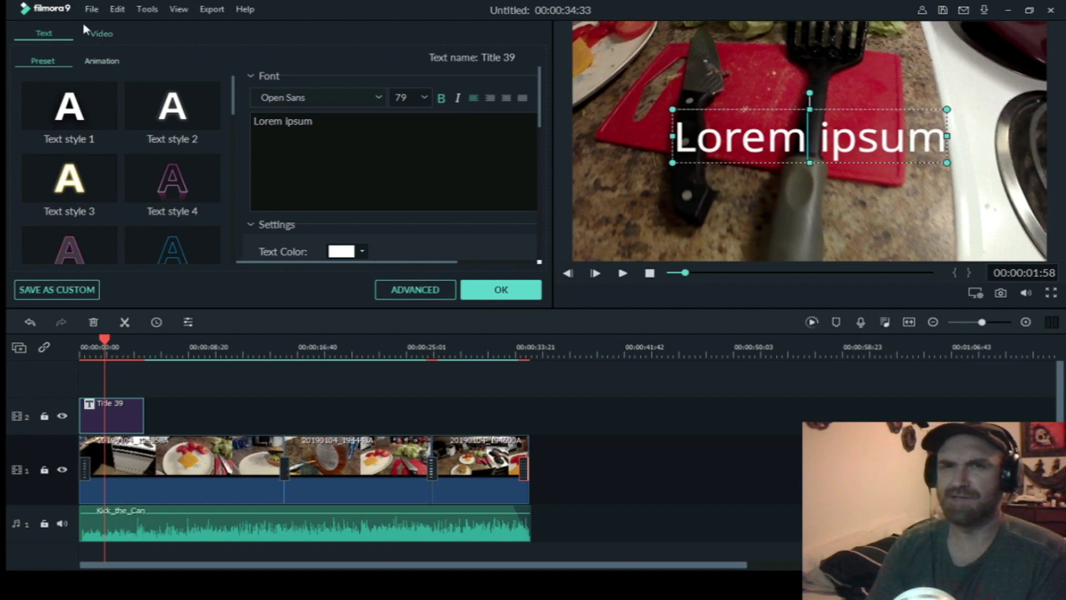
click(102, 34)
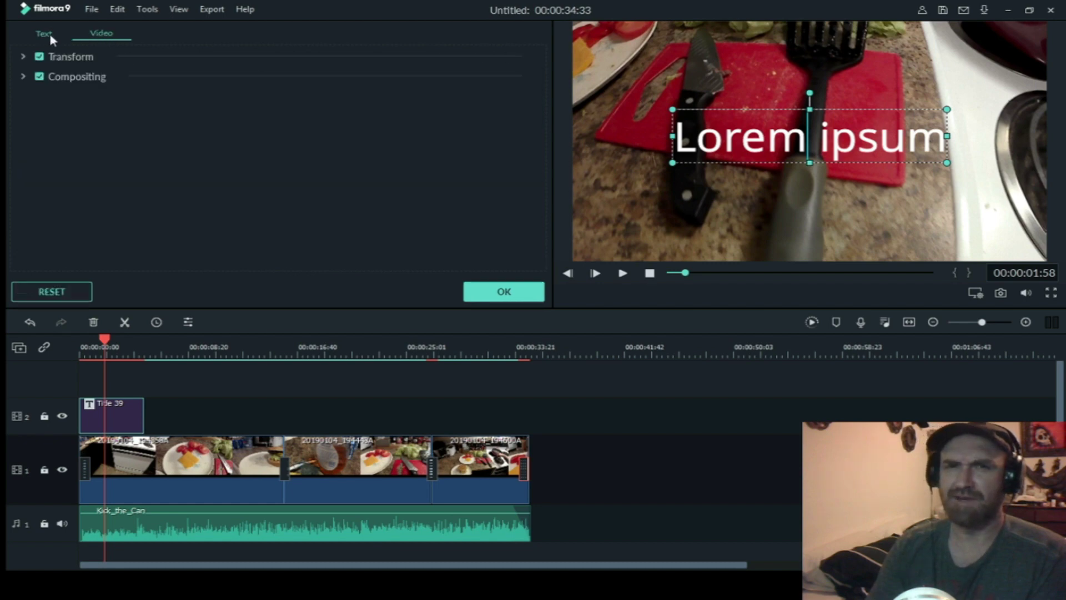
click(44, 34)
click(102, 61)
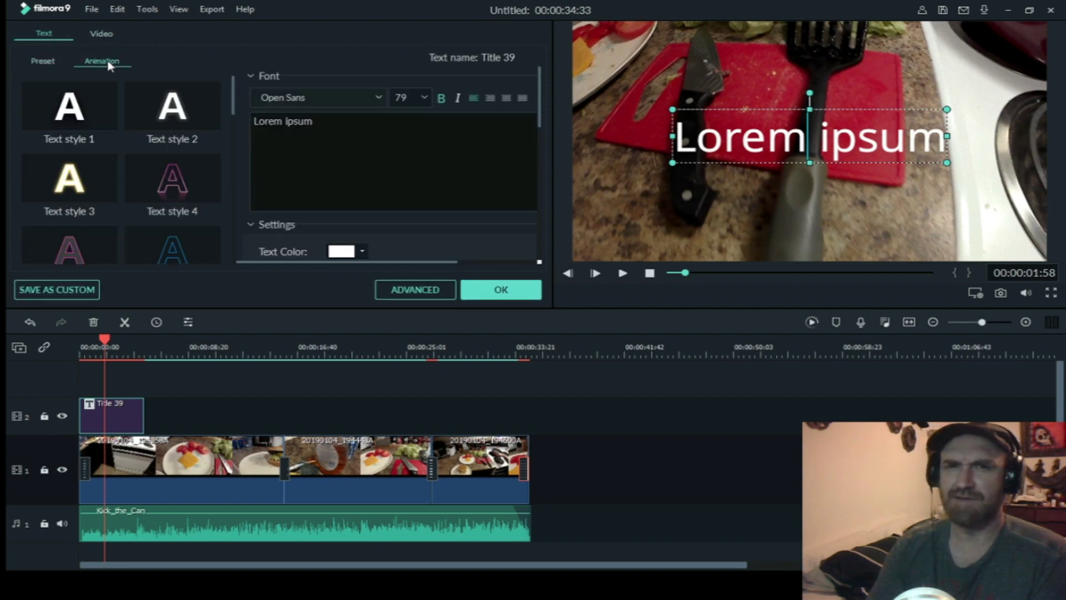
click(45, 61)
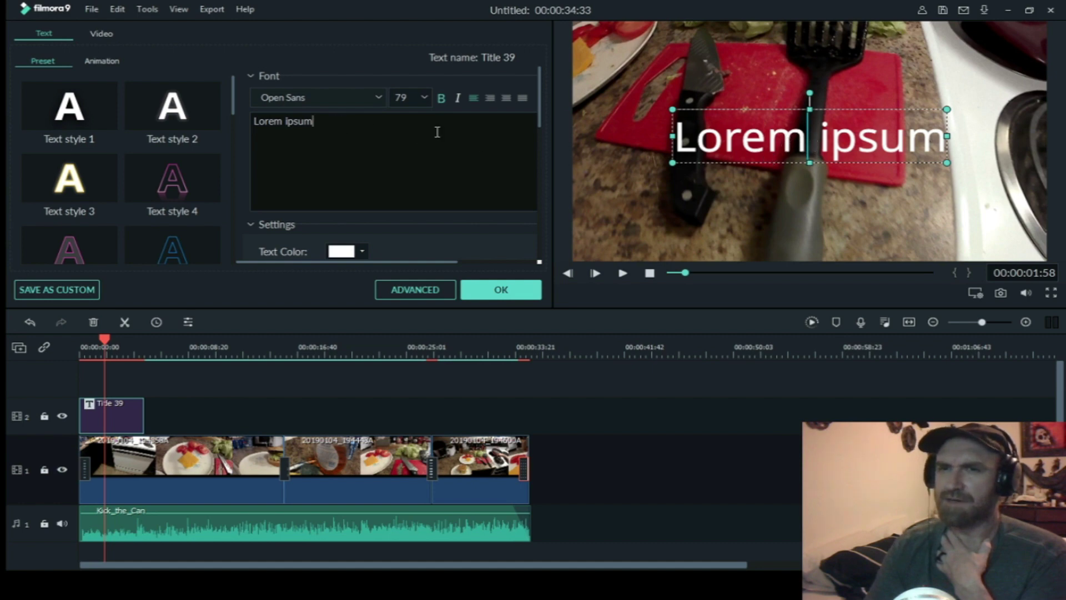
Replace the Title 39 placeholder text with "Dirt Diggler".
click(282, 137)
key(ctrl+a)
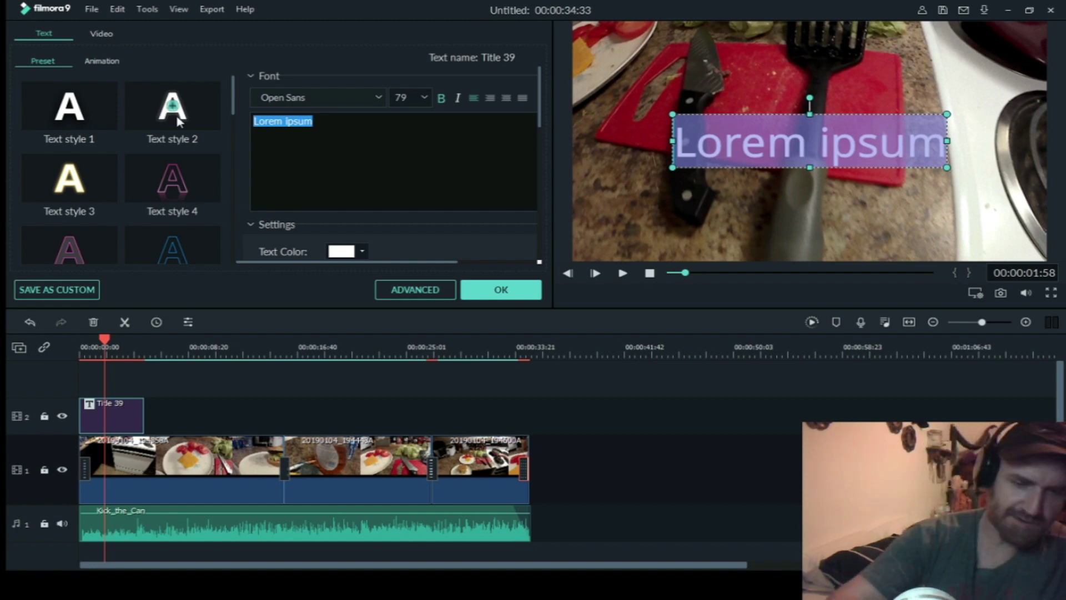
text(Dir)
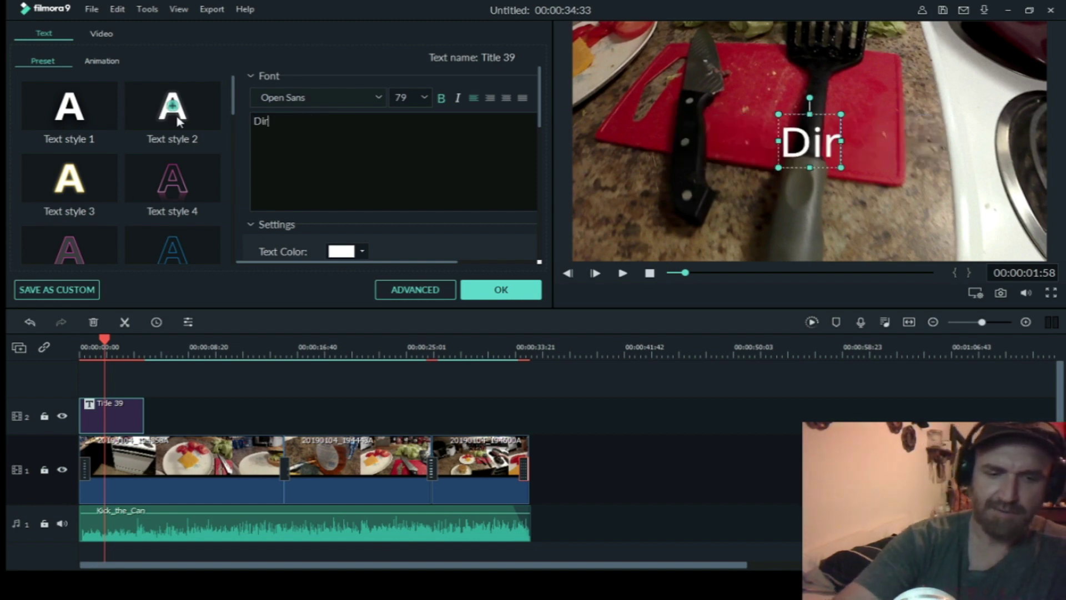
text(t Diggler)
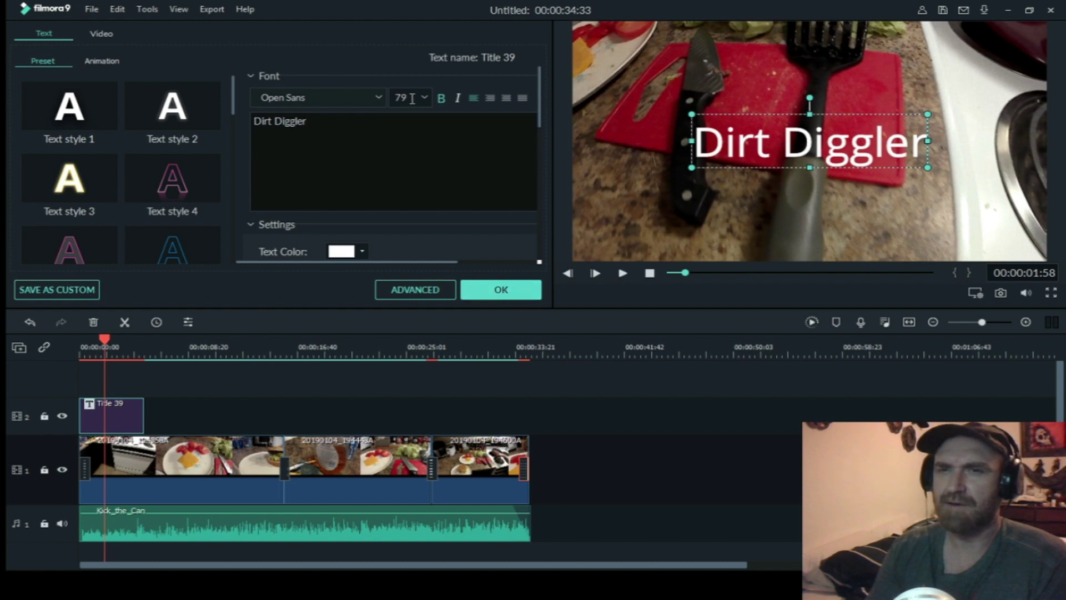
Try the Rogue Hero 3D font on the title text and switch it to SimSun-ExtB.
click(341, 96)
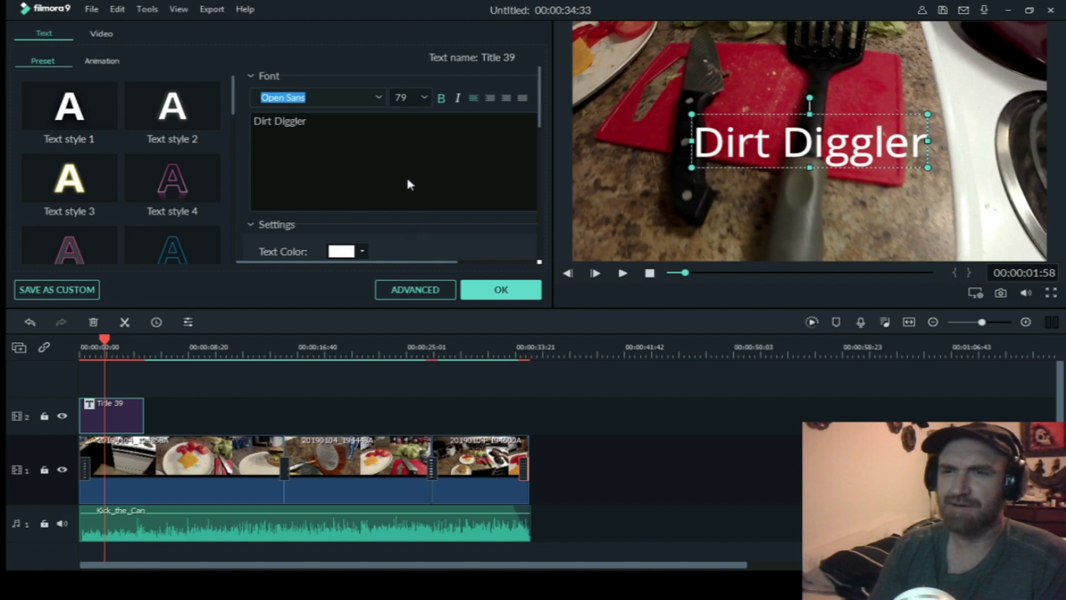
text(Rogue Hero 3D)
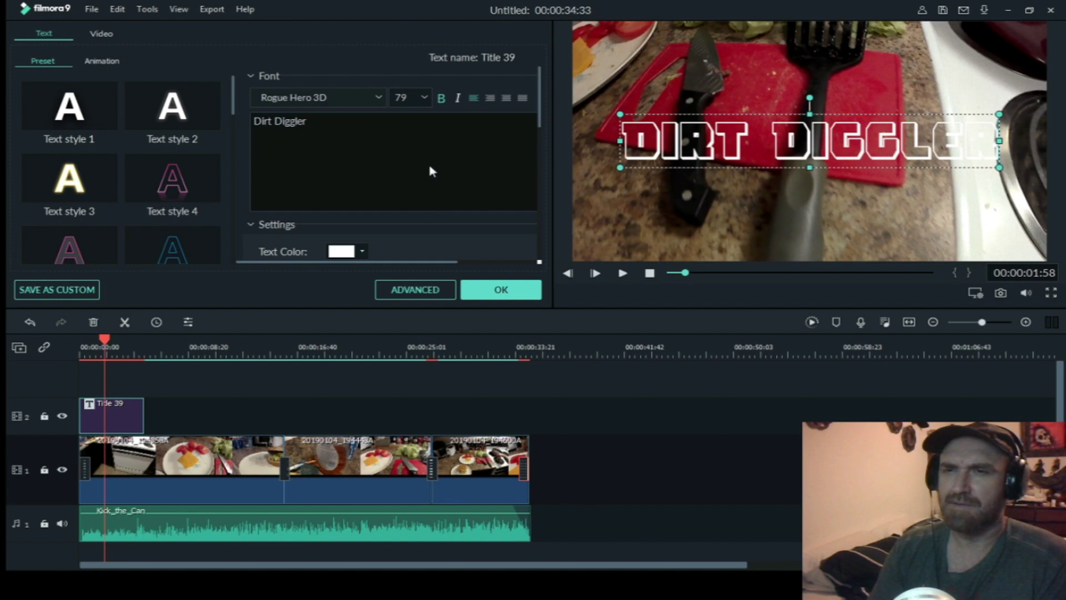
key(Down)
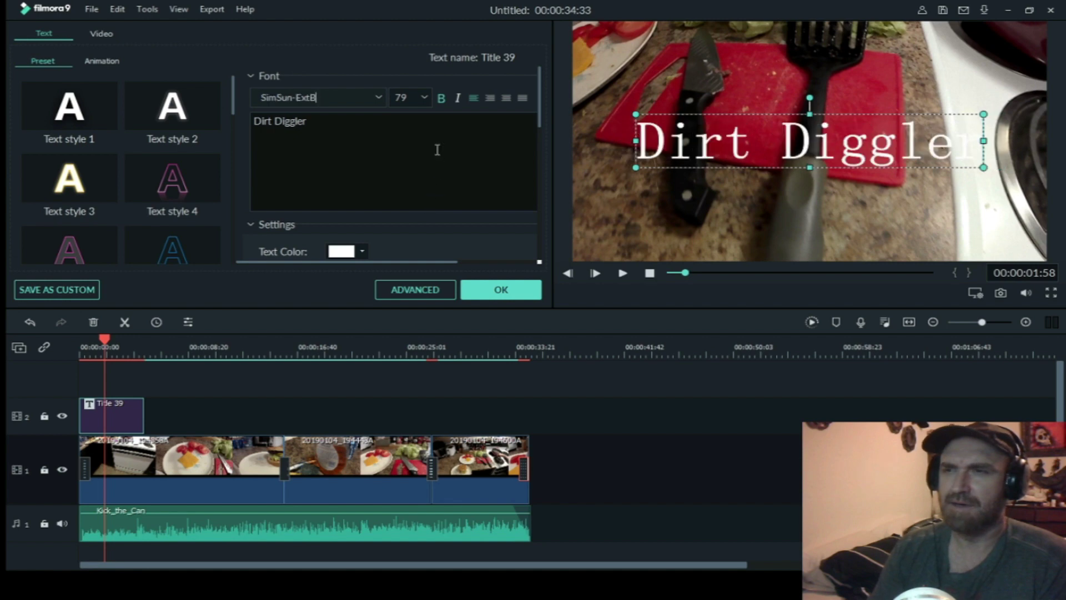
key(shift+Tab)
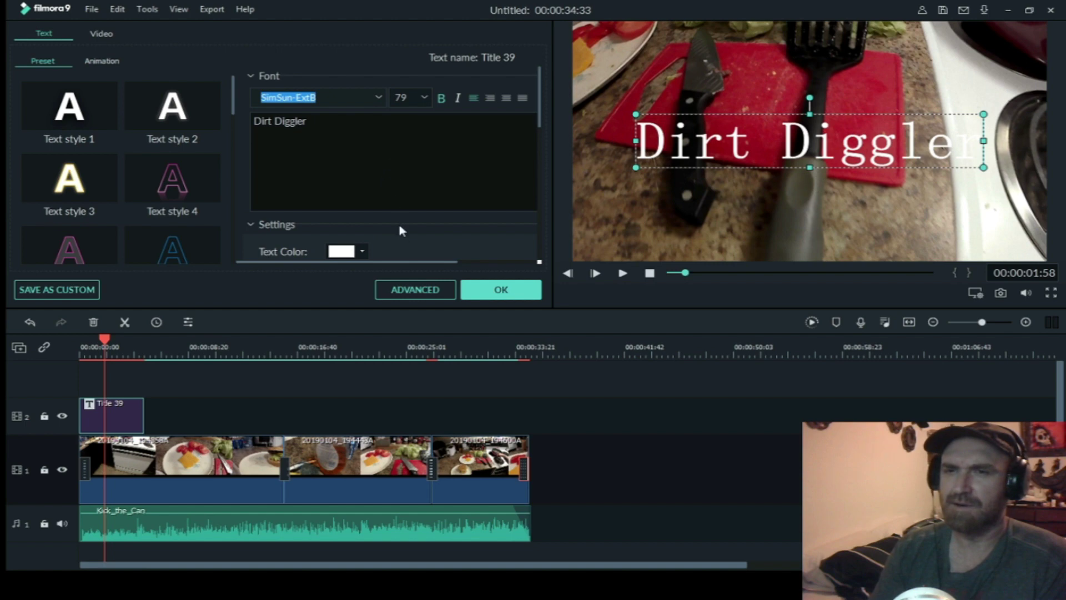
Restyle the opening title in green Wide Latin, resize its text box and centre it low in the frame at Y -112.0.
key(Down)
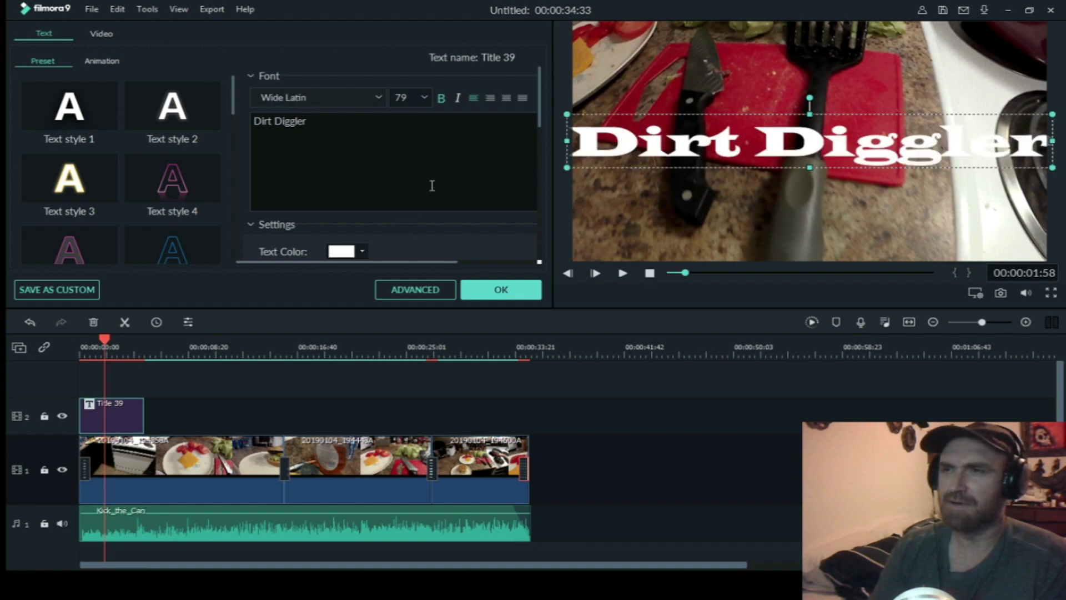
drag(810, 111, 809, 95)
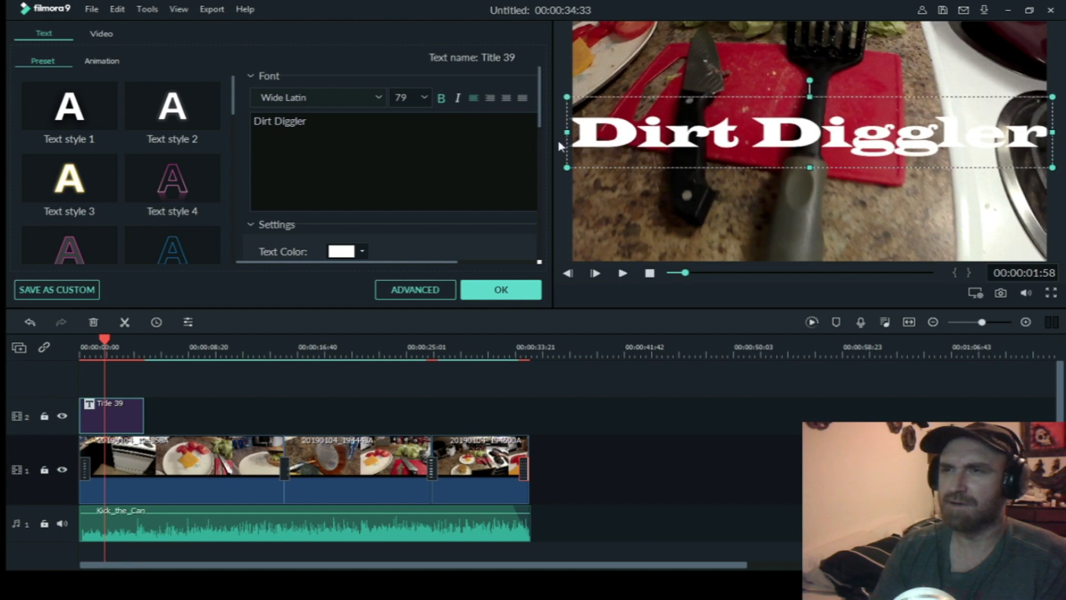
drag(565, 134, 594, 133)
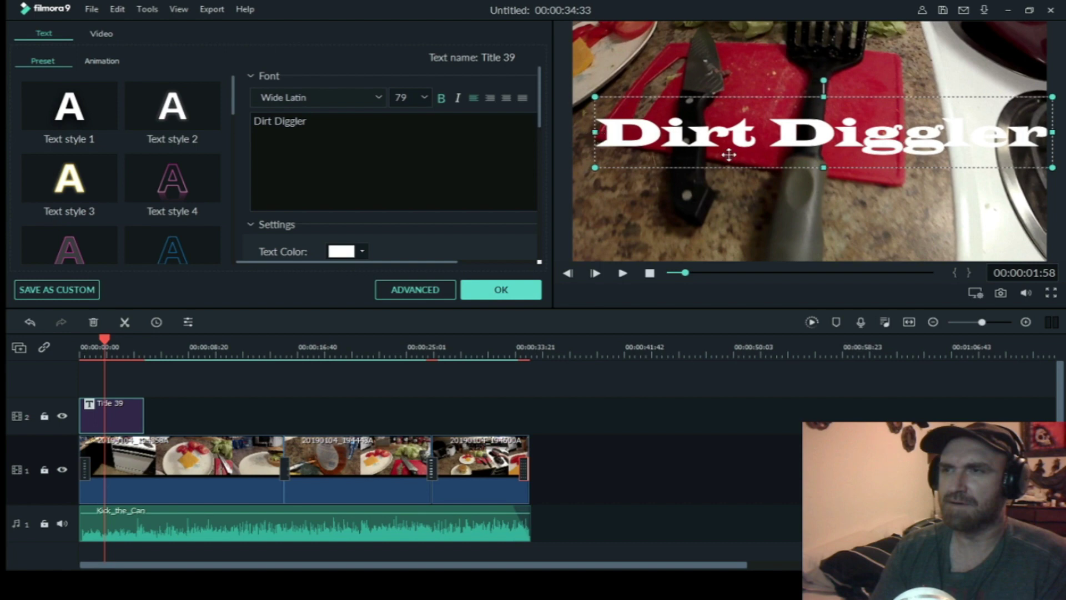
drag(754, 156, 745, 239)
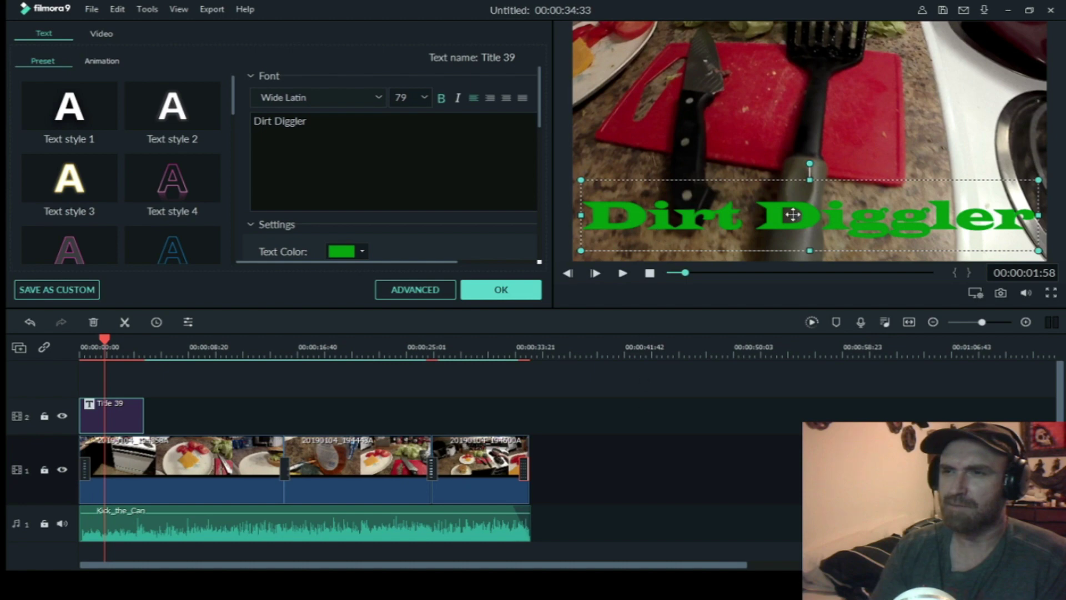
Review the opening title's text and transform settings and try several reduced opacity levels under Compositing.
scroll(419, 188, down, 4)
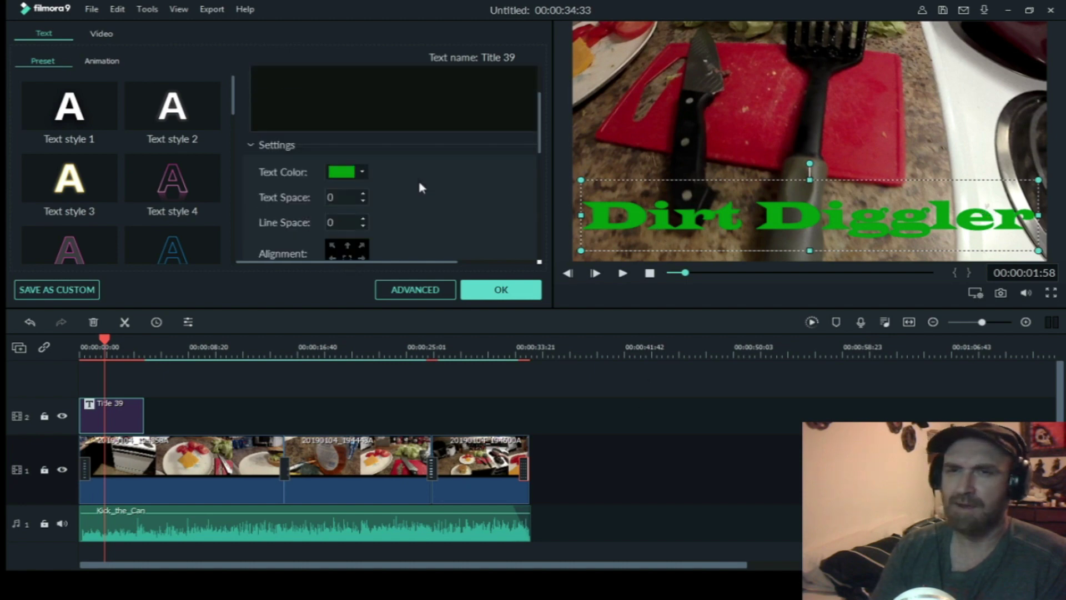
scroll(412, 171, up, 1)
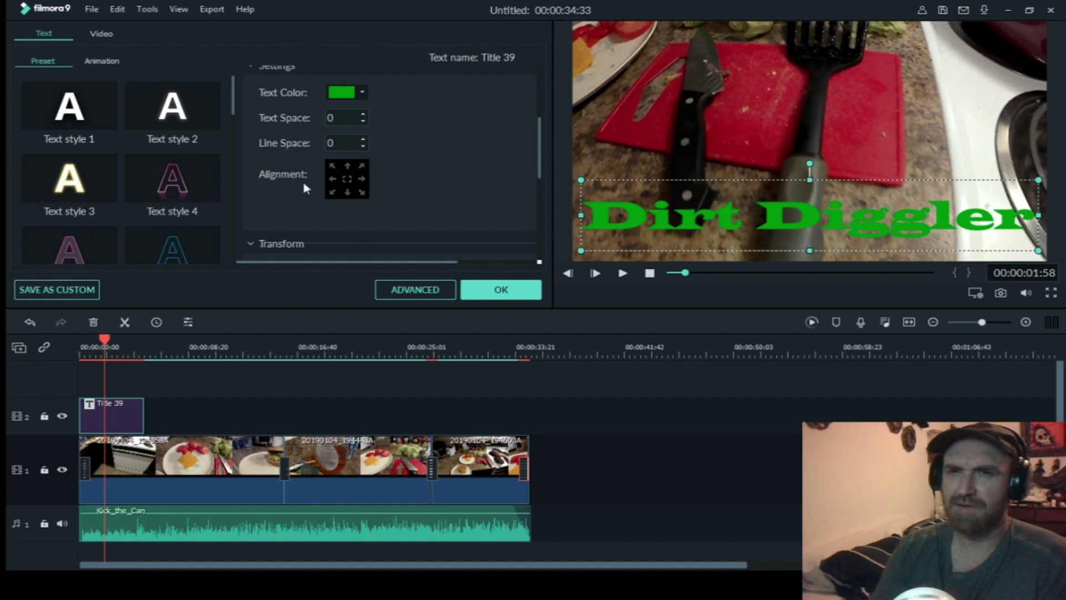
scroll(470, 161, down, 3)
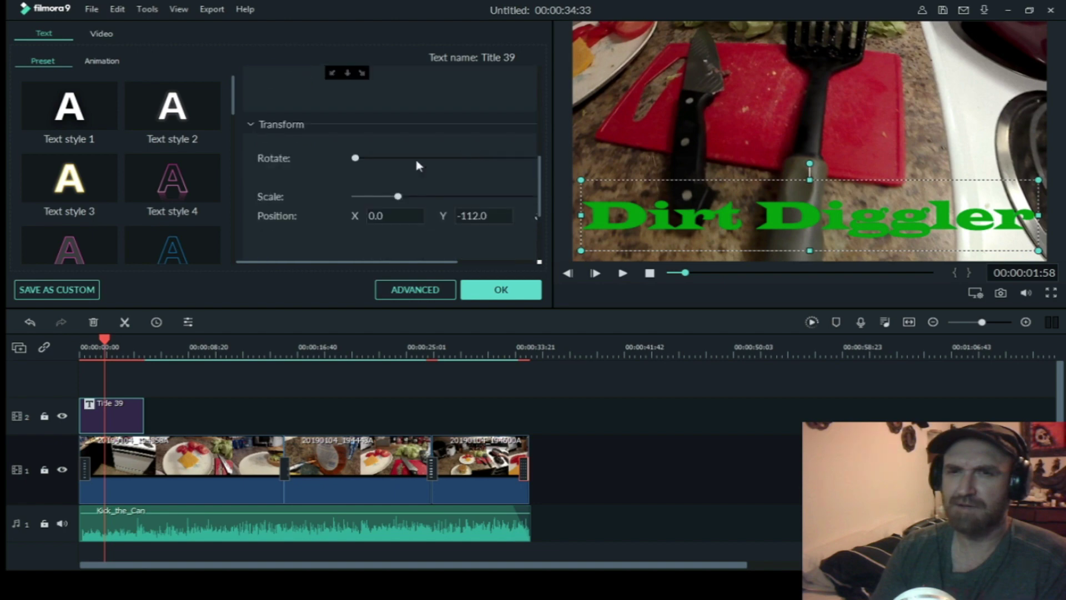
click(254, 130)
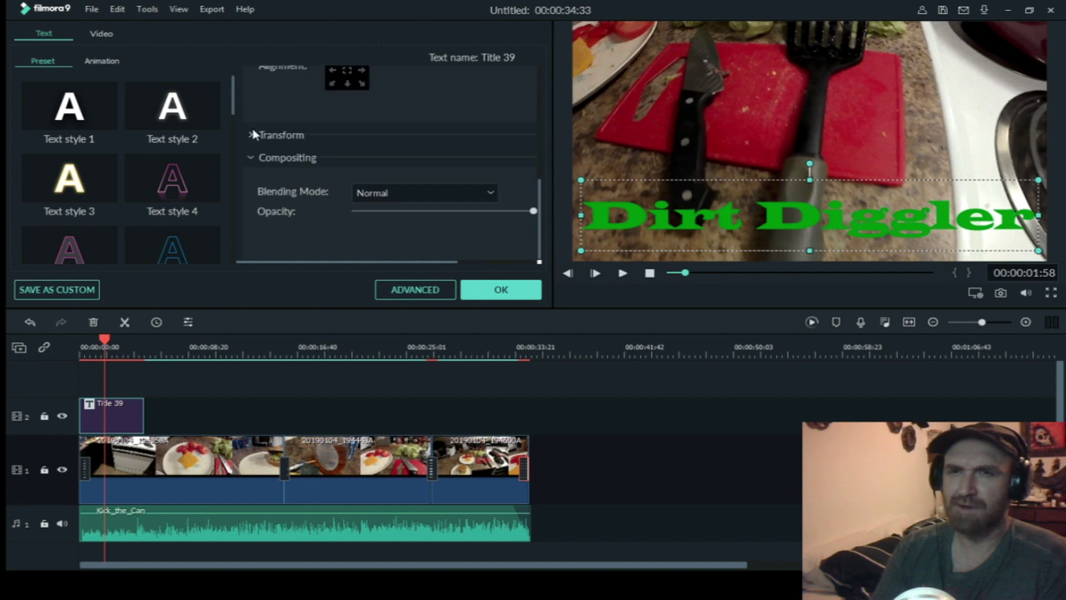
click(251, 137)
scroll(401, 167, down, 1)
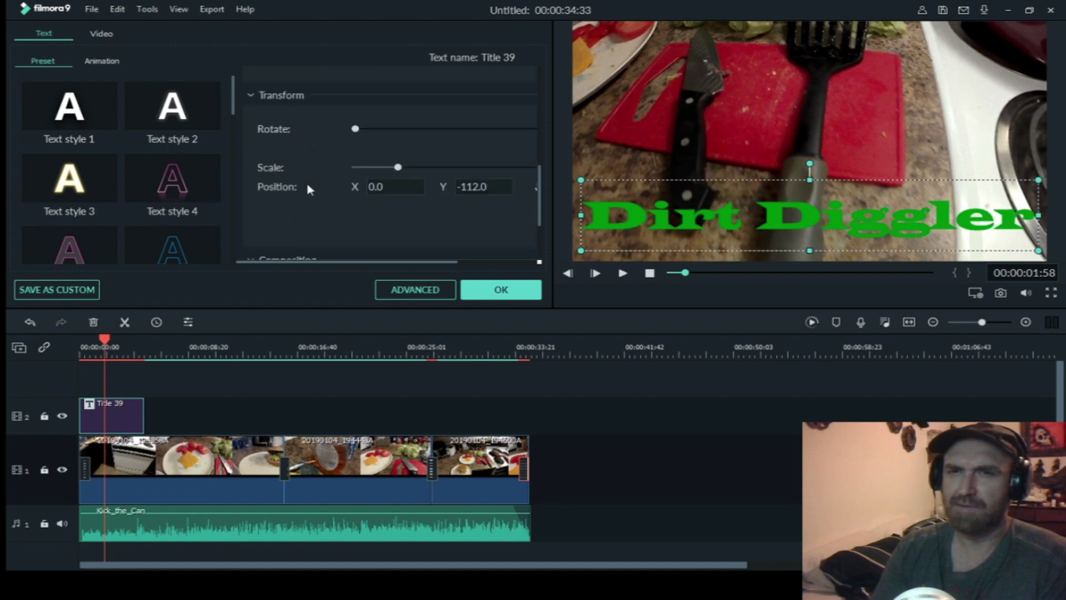
scroll(411, 191, down, 3)
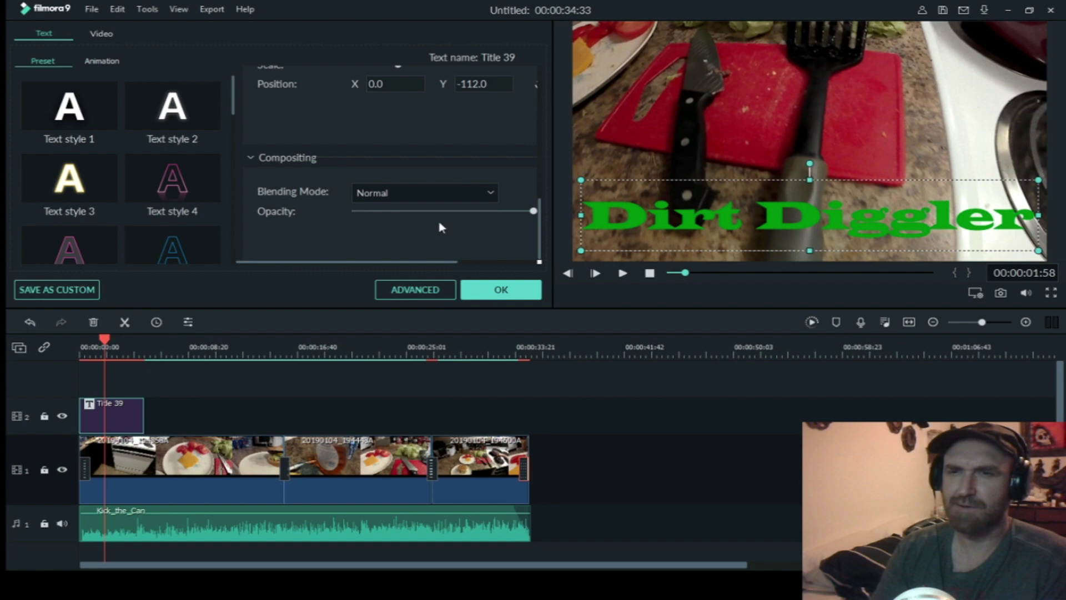
drag(502, 213, 475, 212)
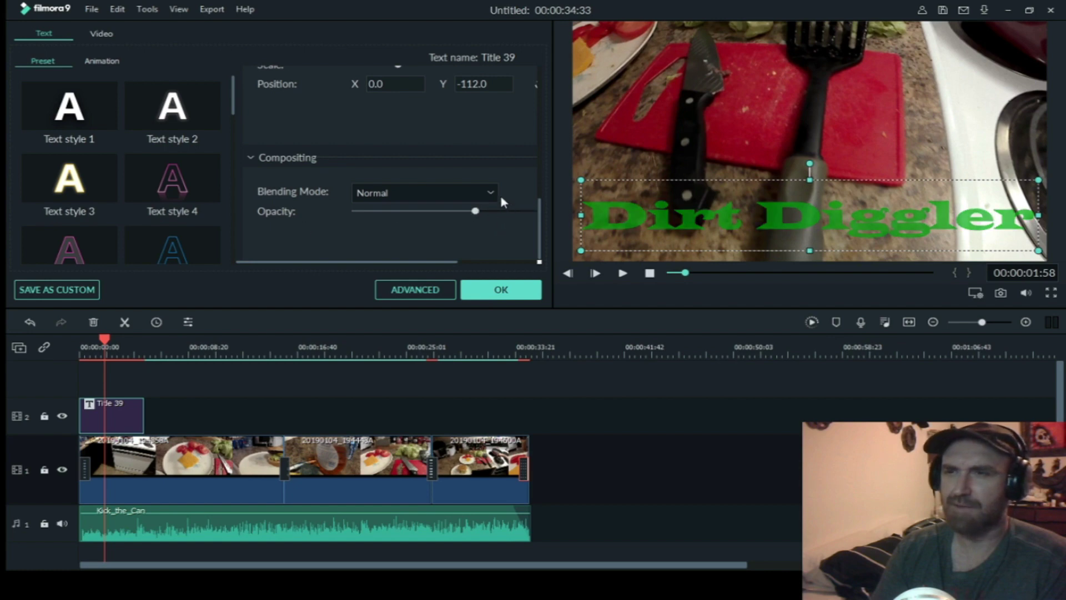
click(442, 211)
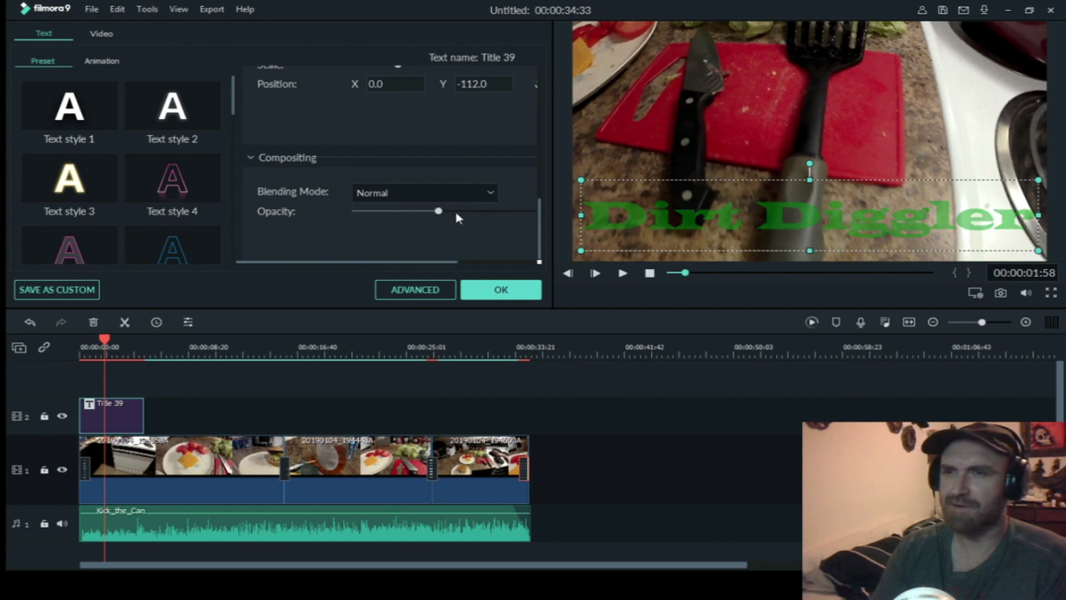
drag(462, 216, 510, 211)
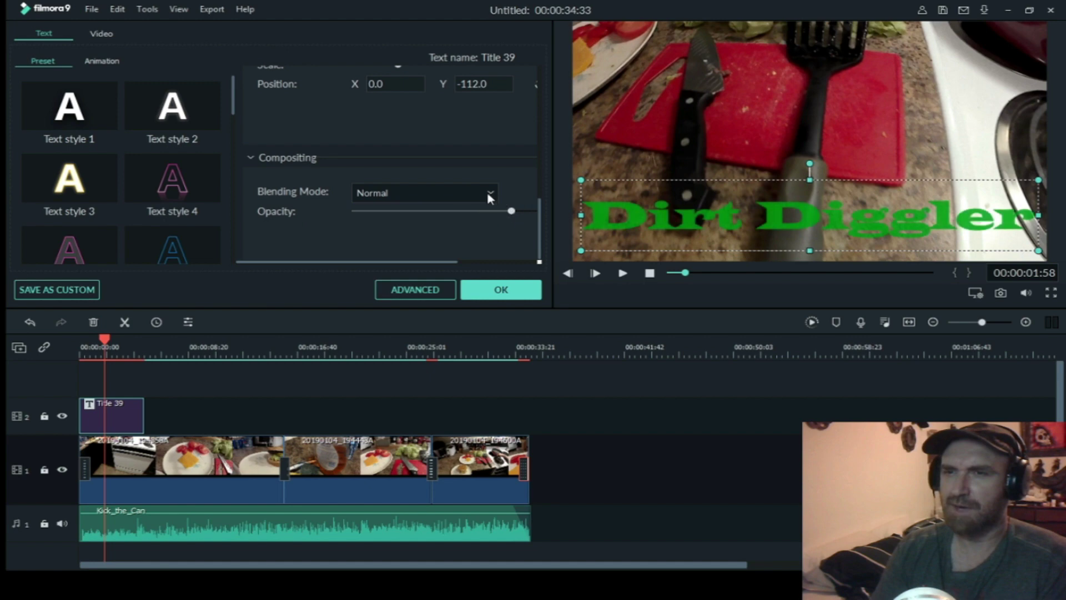
Try the Darken blending mode on the opening title, restore Normal, and apply a moderately reduced opacity.
key(Down)
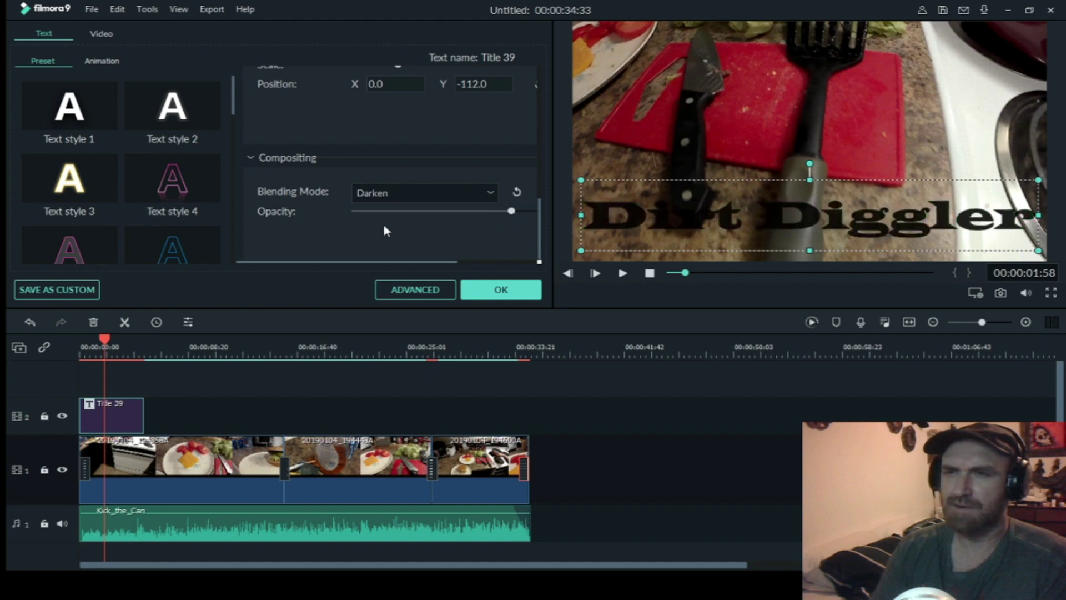
key(Down)
click(486, 216)
click(487, 211)
click(395, 209)
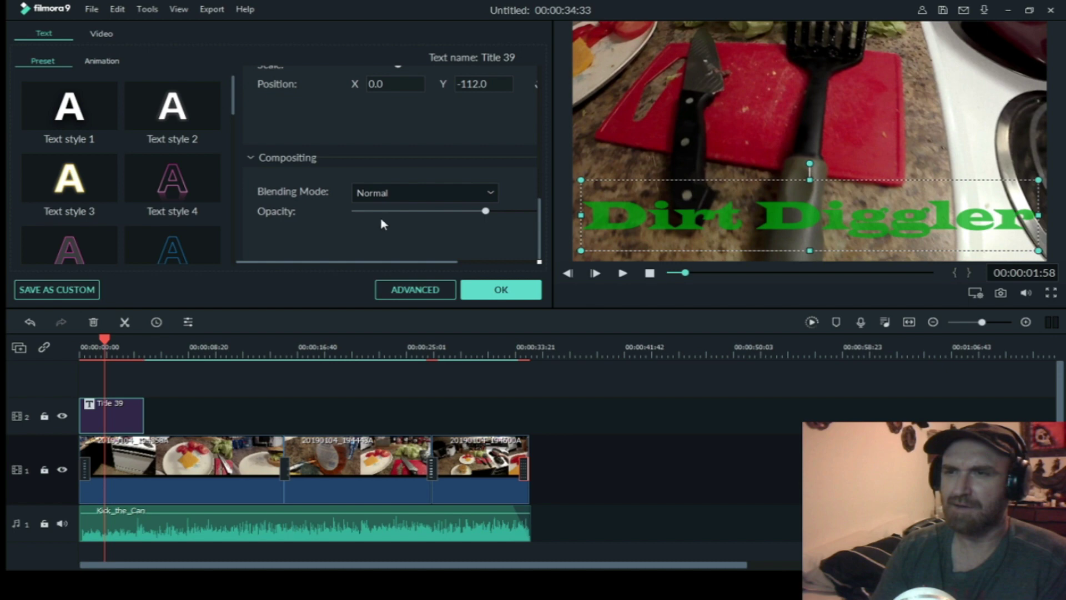
click(503, 290)
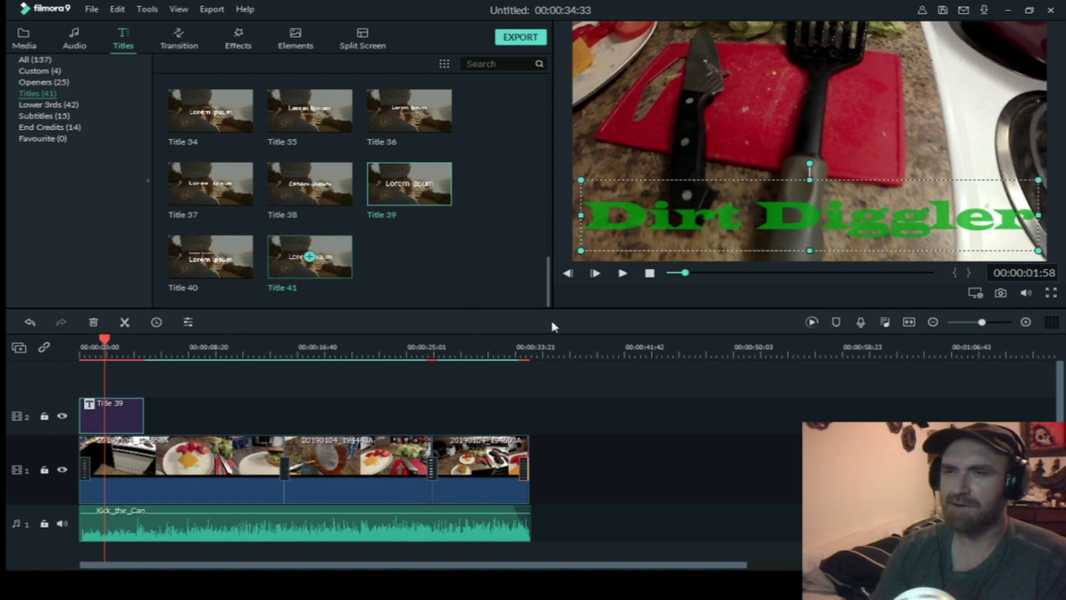
Play the sequence from the start past the end of the opening title and pause it.
click(649, 275)
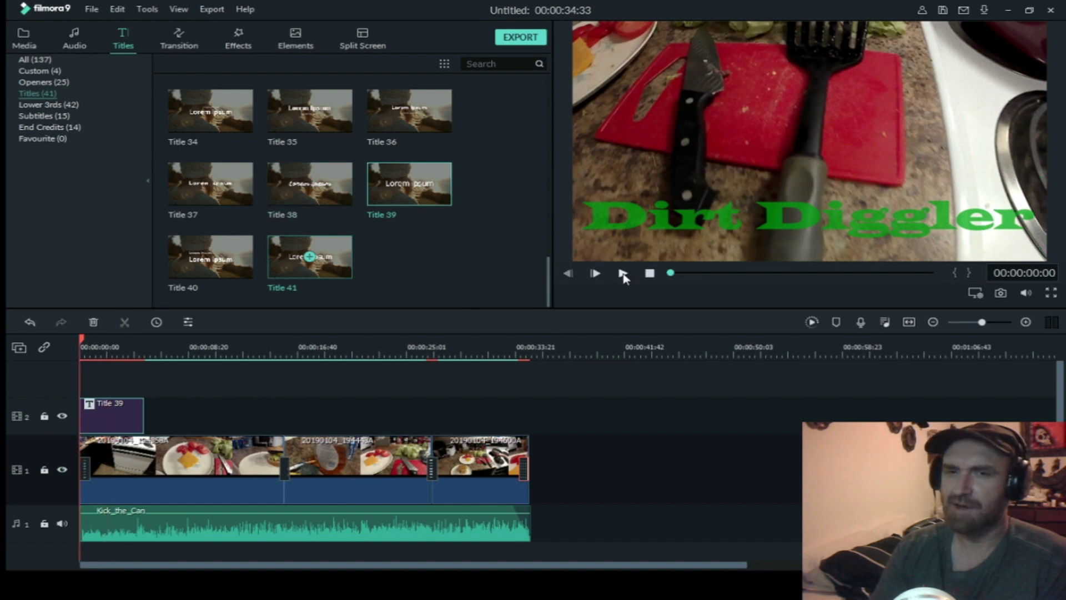
click(623, 275)
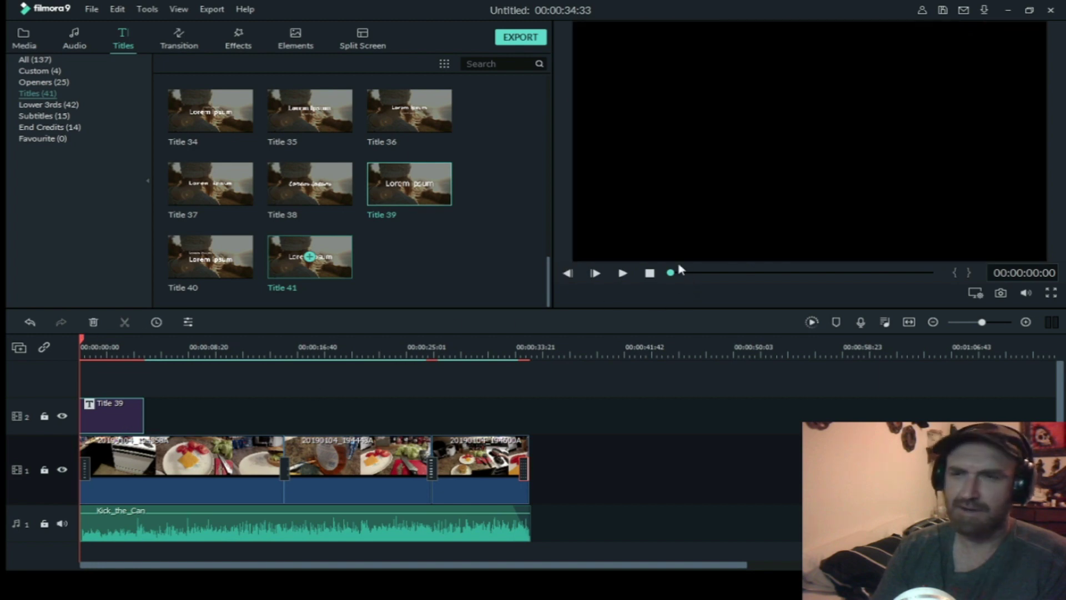
click(623, 274)
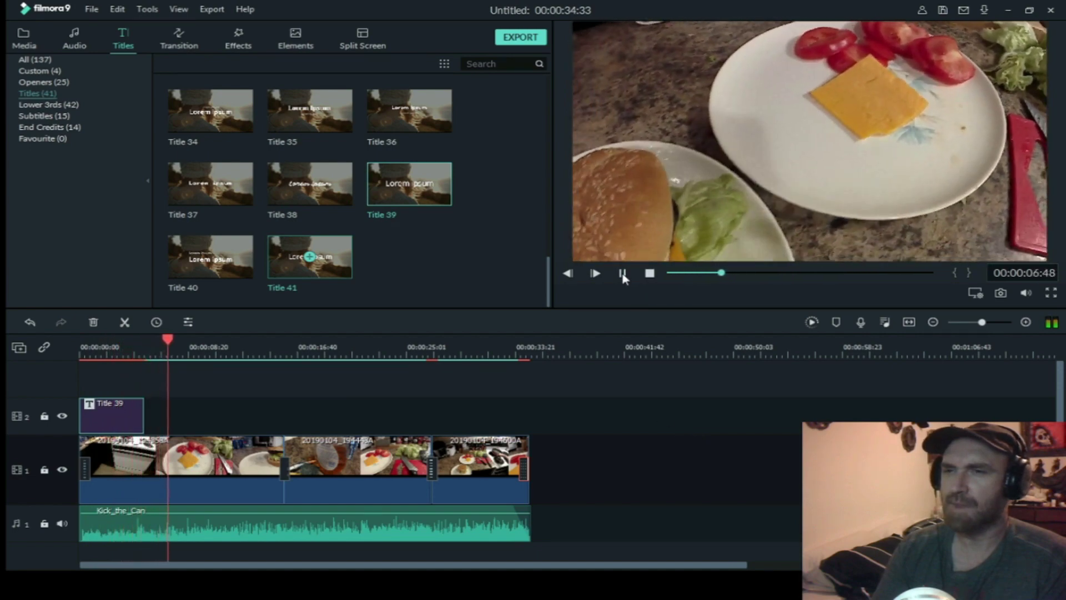
key(space)
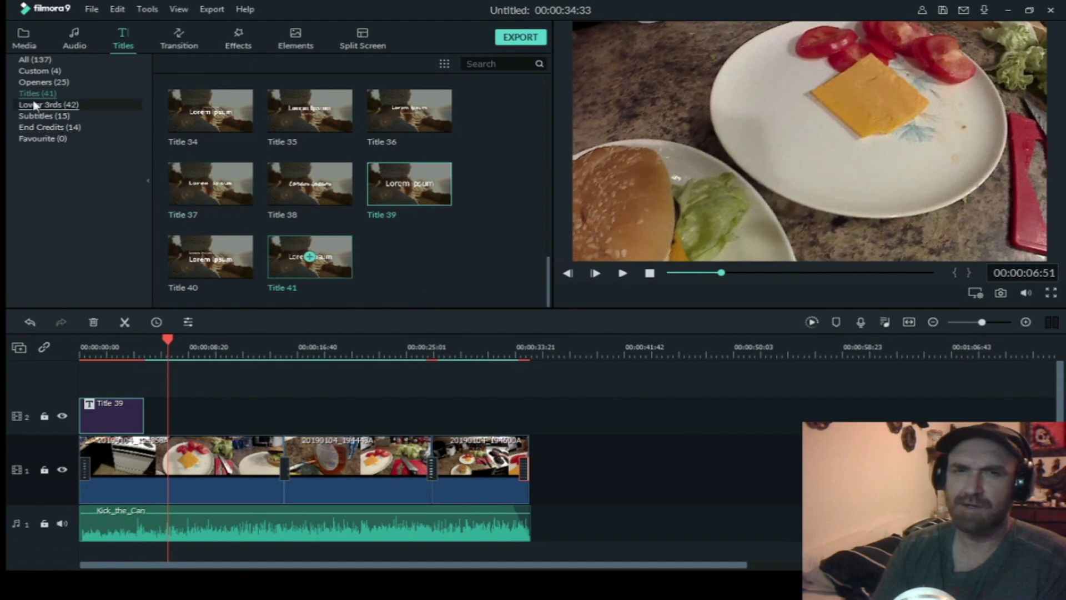
Browse the Lower 3rds presets and place Lower Third 39 on video track 2 directly after Title 39.
click(23, 104)
scroll(467, 167, down, 3)
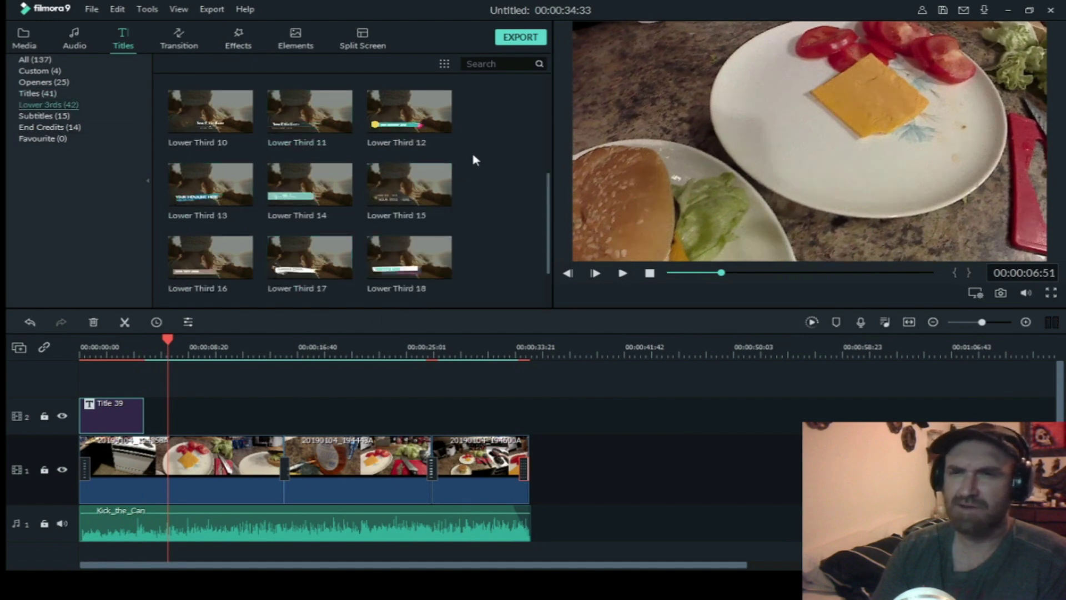
scroll(456, 211, down, 4)
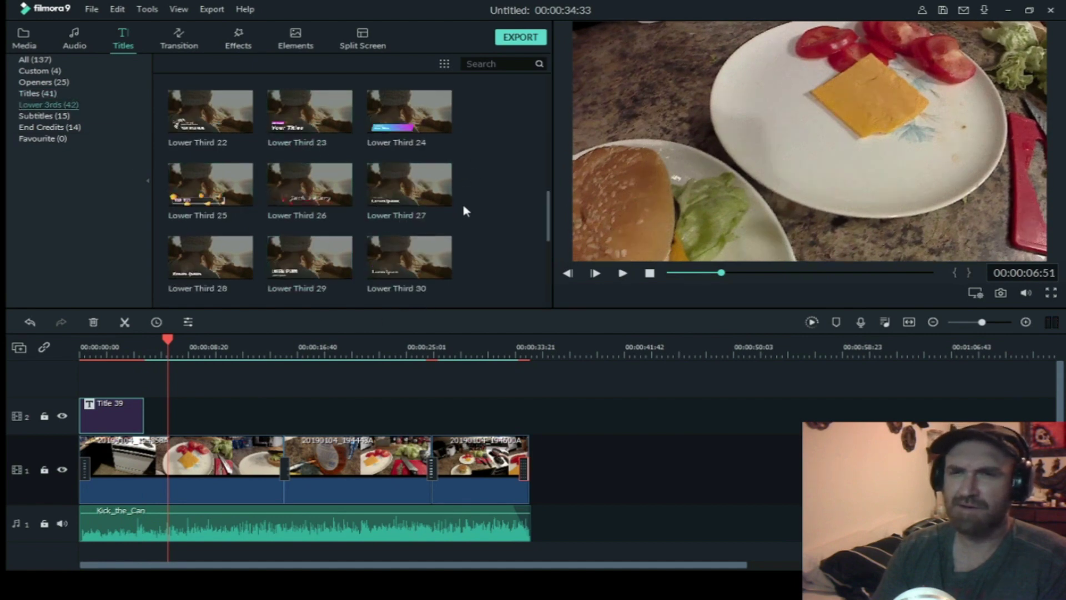
scroll(498, 195, down, 4)
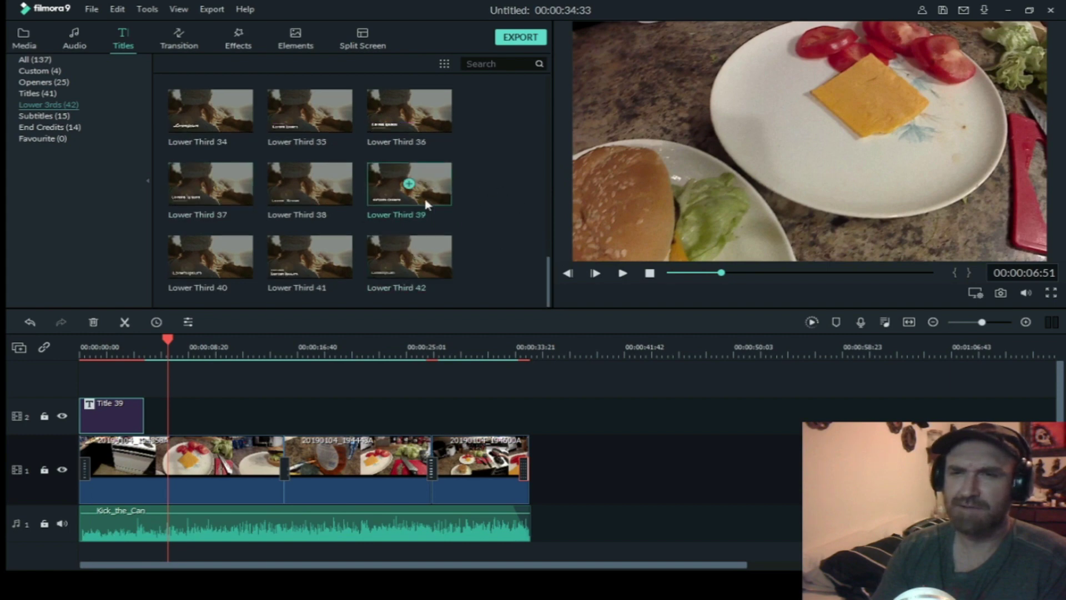
drag(439, 200, 154, 416)
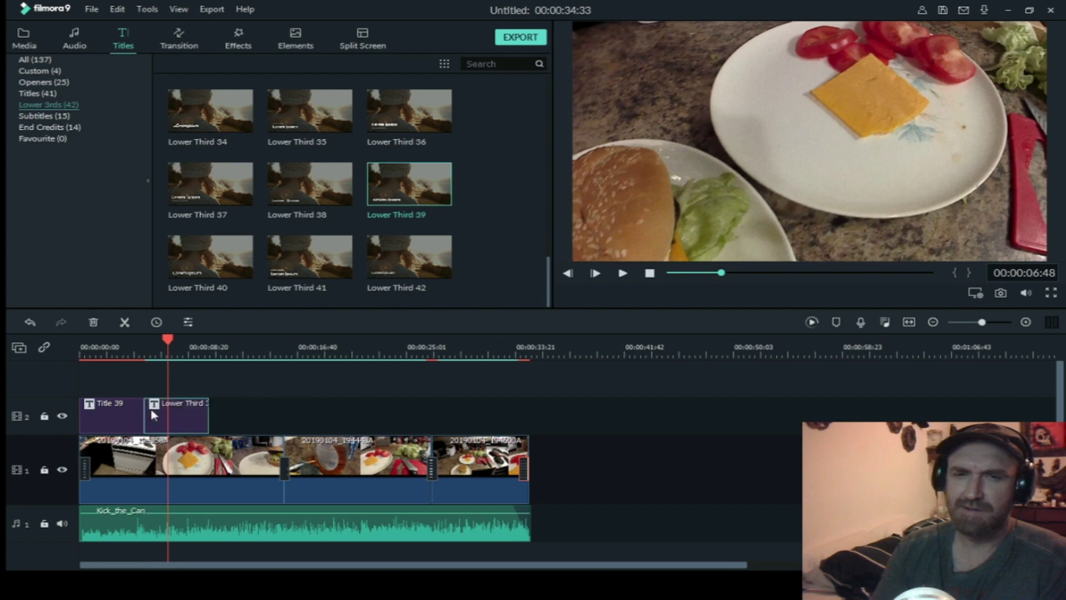
Replace the Lower Third 39 placeholder text with "Tutorial Basics" and colour it green.
click(664, 228)
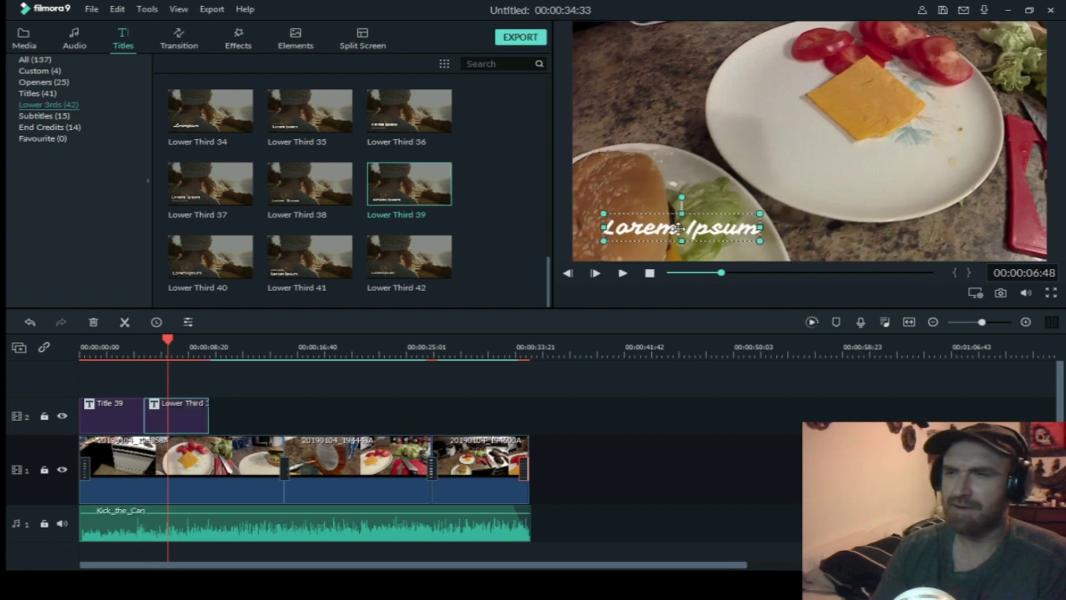
double_click(664, 228)
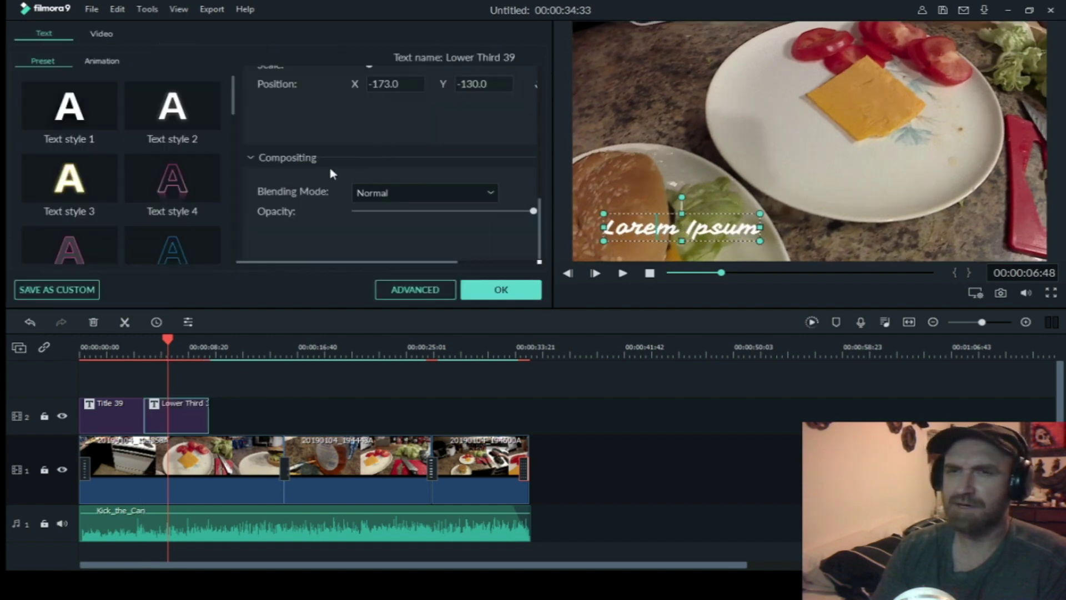
scroll(347, 131, up, 4)
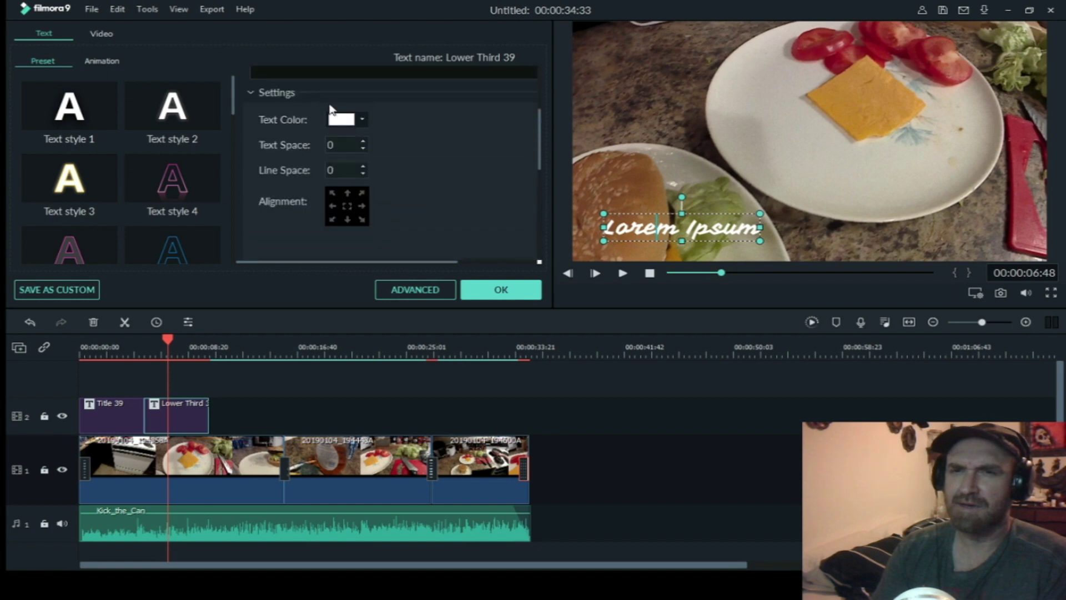
scroll(326, 109, up, 3)
key(ctrl+a)
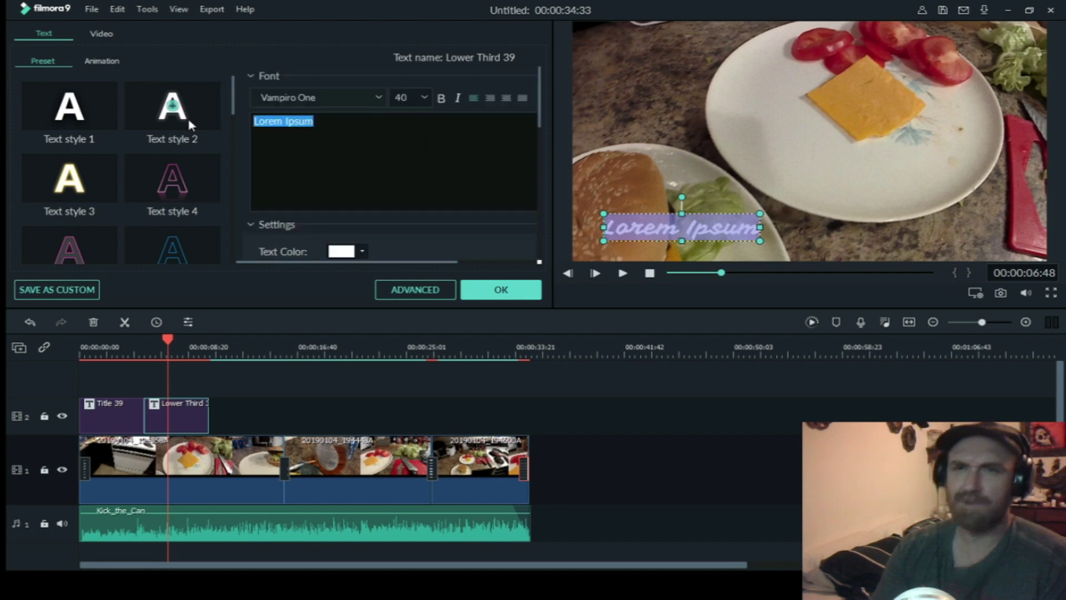
key(BackSpace)
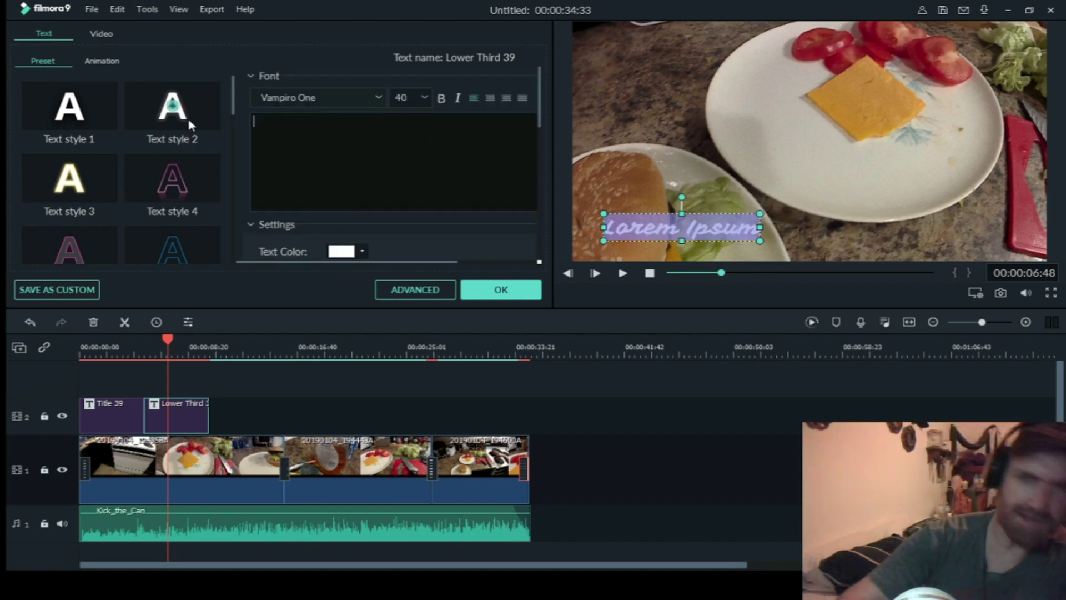
text(Tutorial)
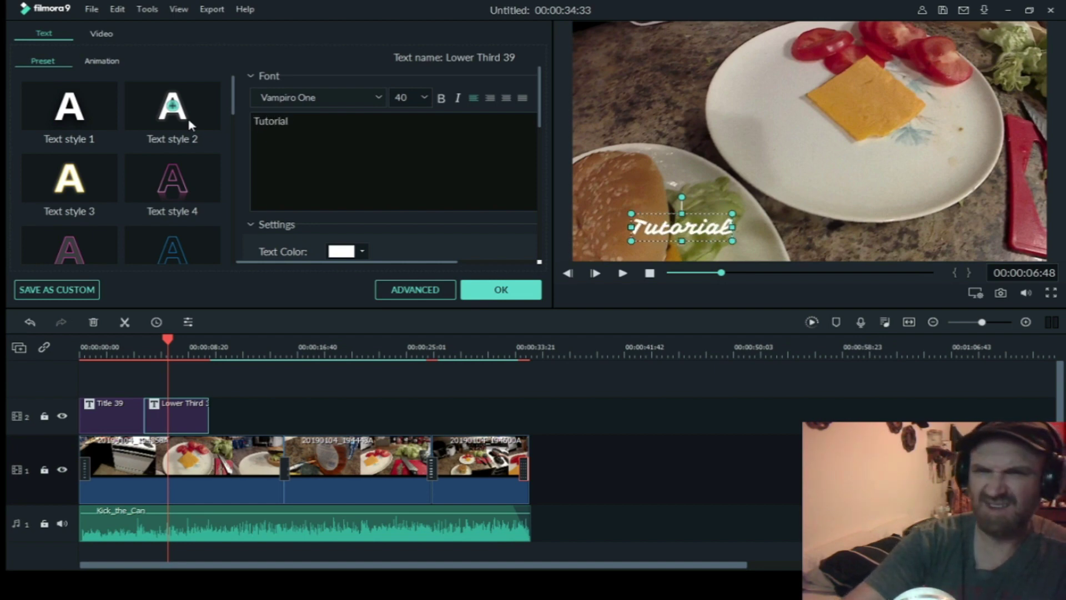
text( Basiucs)
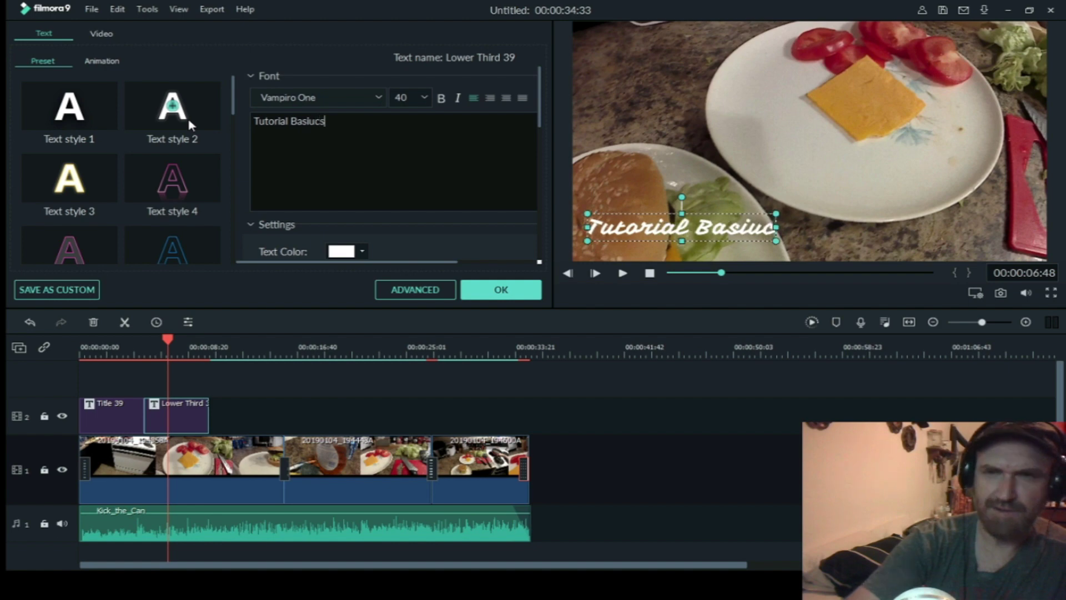
text(z)
key(BackSpace)
key(BackSpace)
key(BackSpace)
key(BackSpace)
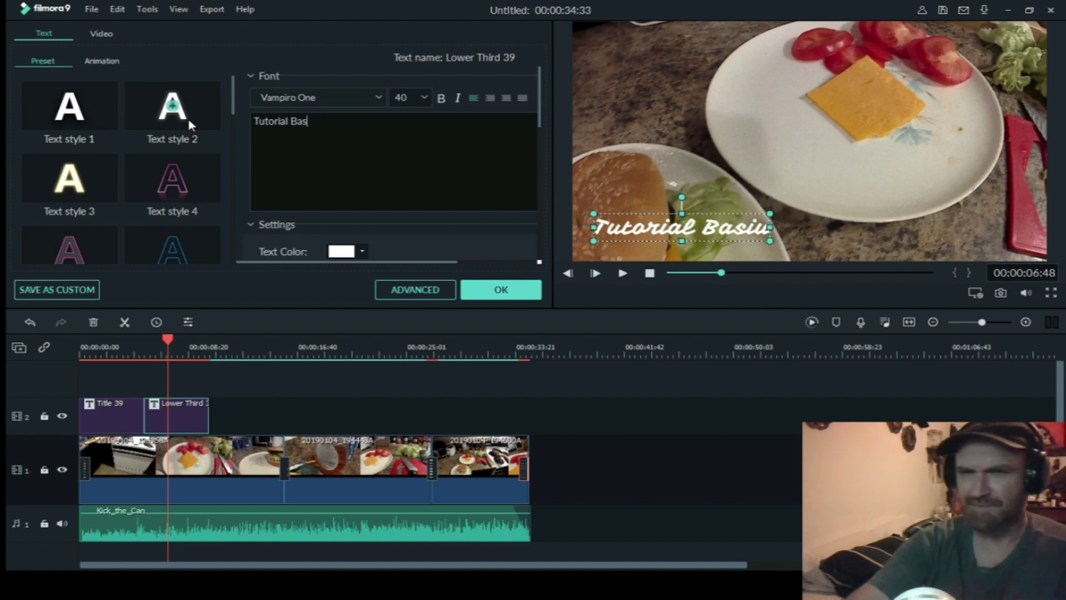
text(ics)
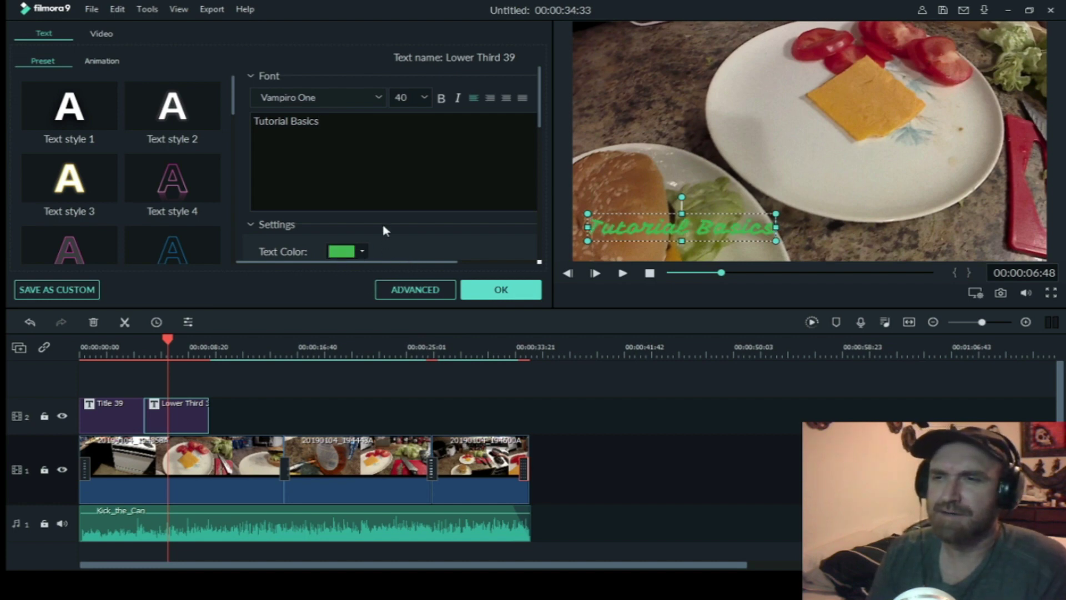
Format the Tutorial Basics text in Vani Bold at size 44 with bold, italic and right alignment.
click(383, 99)
key(Down)
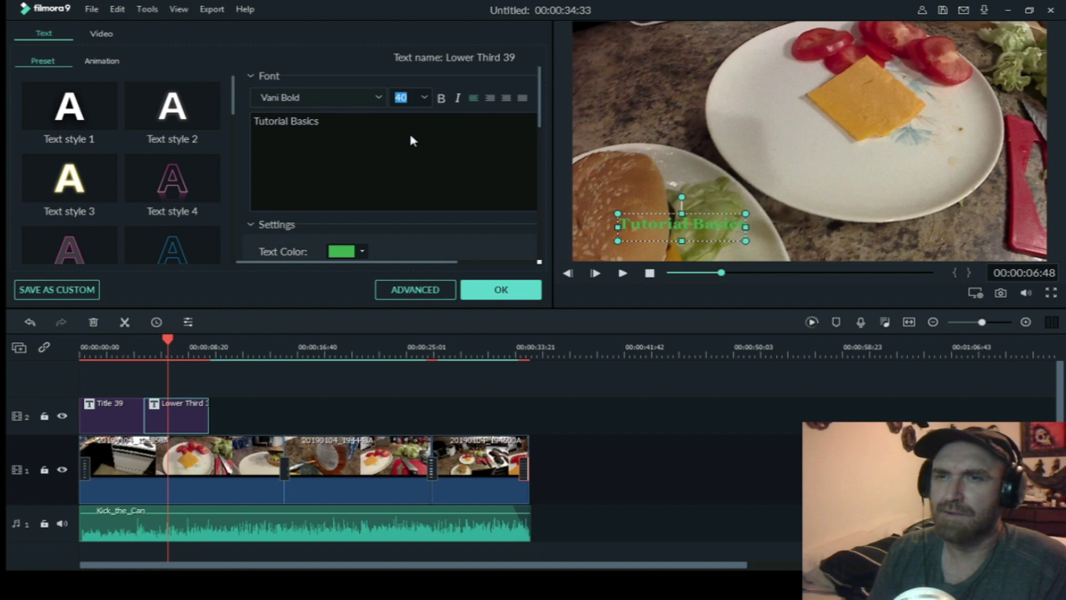
text(44)
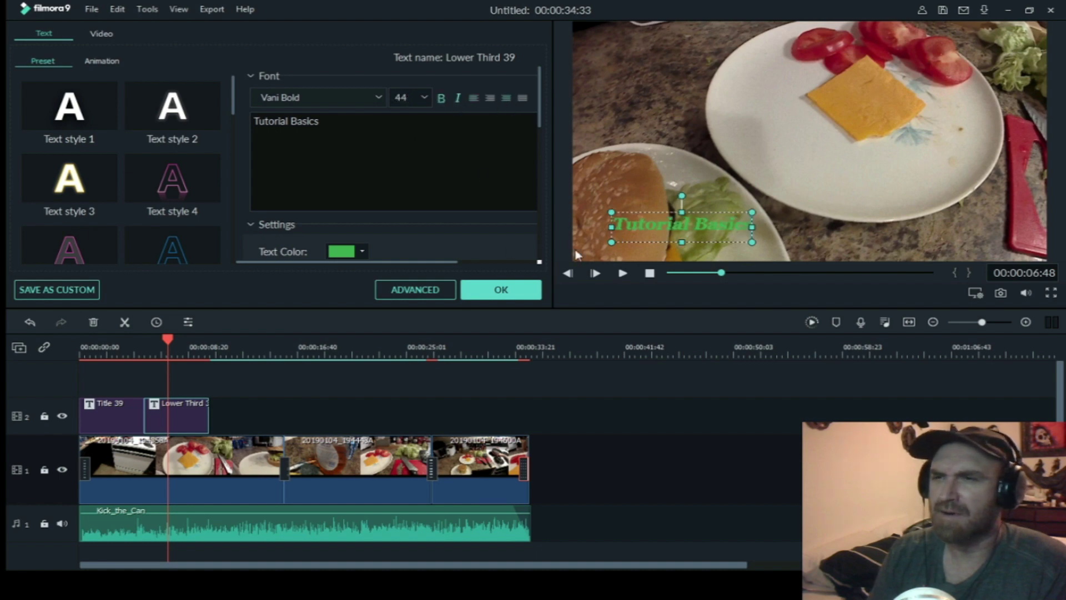
Enlarge the Tutorial Basics text box, move it to the lower-left corner of the frame and apply the title edits.
drag(611, 213, 607, 186)
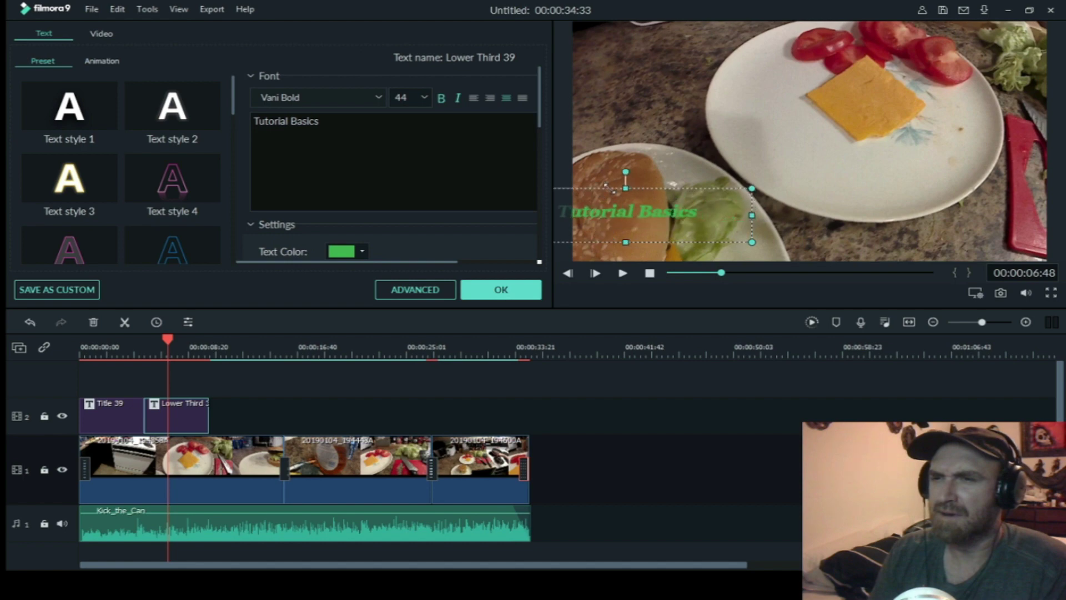
drag(657, 210, 921, 238)
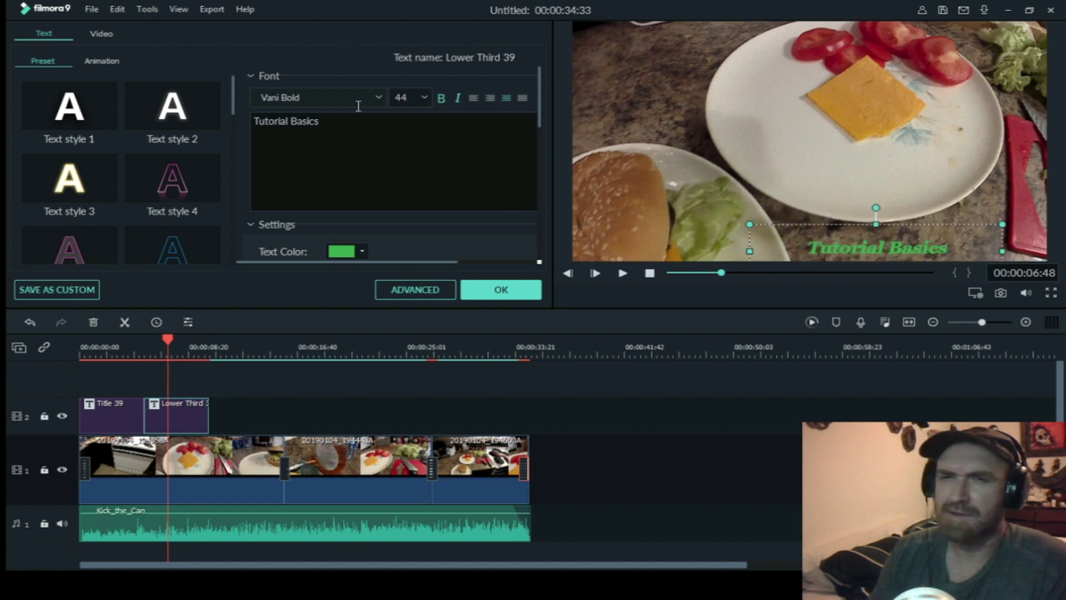
drag(922, 235, 698, 232)
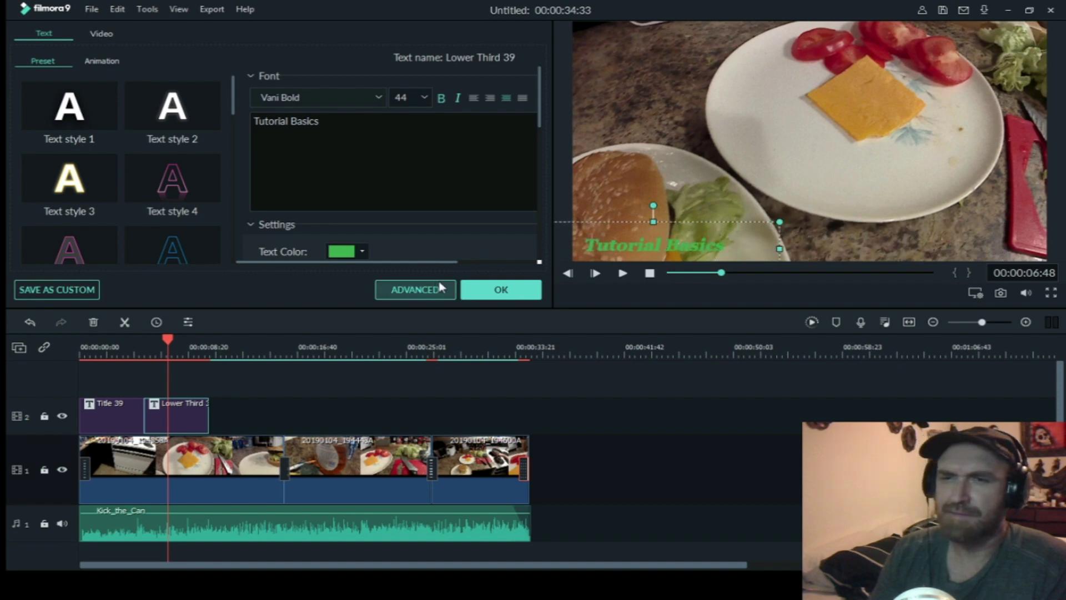
click(504, 294)
Play the sequence from shortly before the Tutorial Basics lower third to review its placement.
click(132, 349)
click(623, 273)
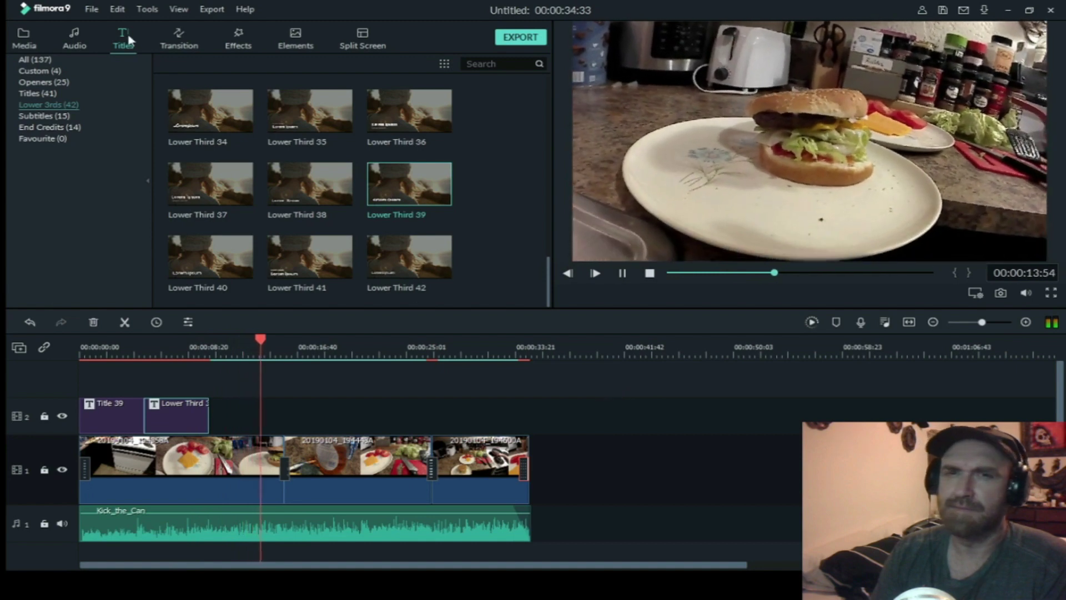
Pause at 00:00:17:13 and place the custom titles Subscribe 1 and Smash The Like back to back on video track 2 from there.
click(41, 72)
click(622, 272)
drag(432, 129, 329, 416)
drag(331, 139, 384, 415)
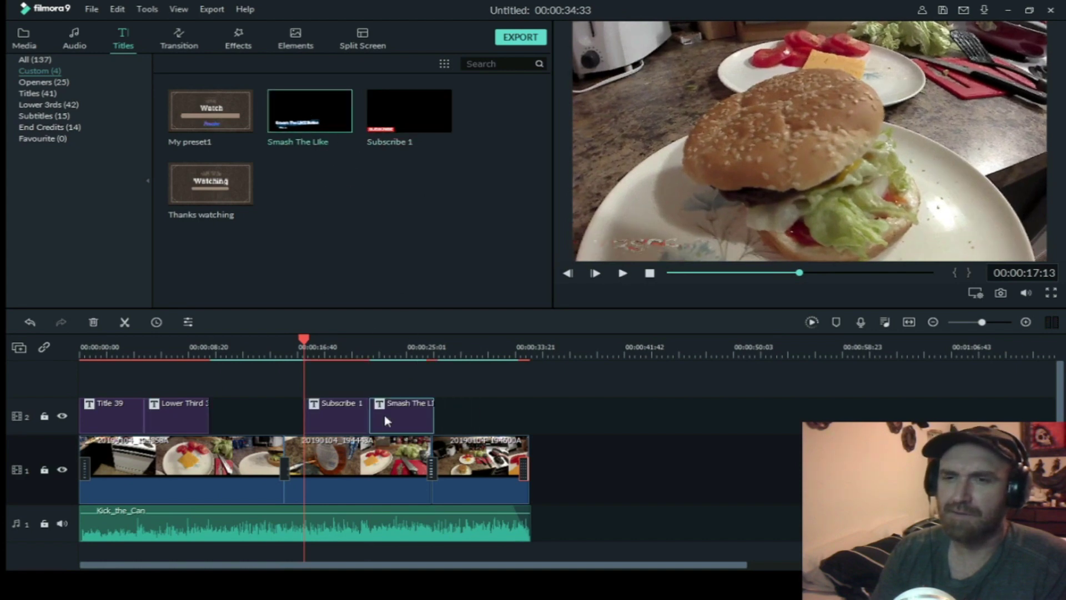
Play the sequence from just before the Subscribe 1 title through to the end and return the playhead to the start.
click(293, 345)
click(623, 273)
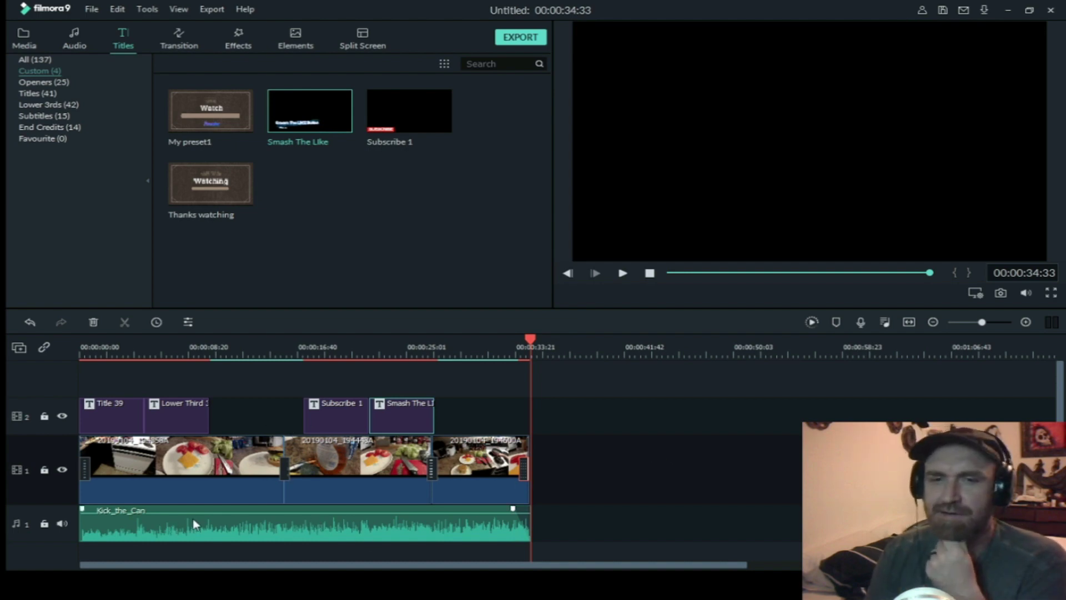
click(228, 522)
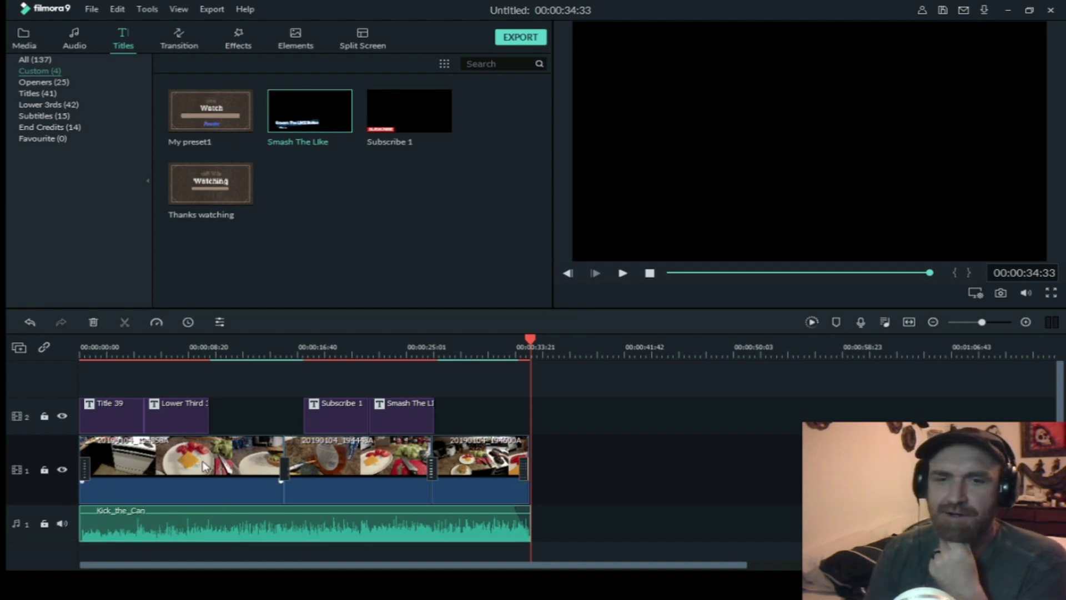
drag(285, 515, 282, 515)
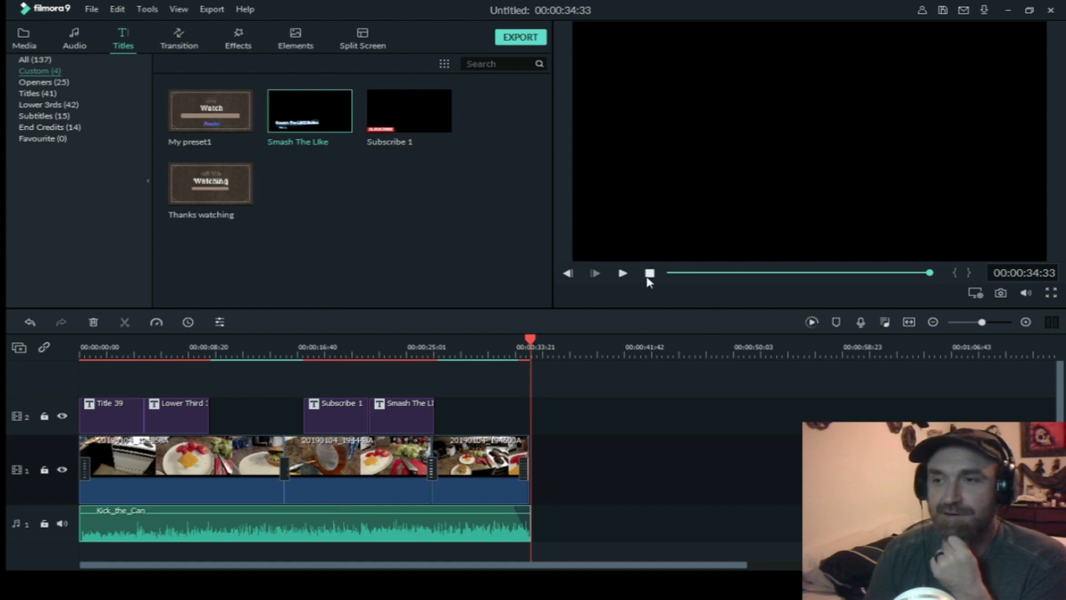
key(Home)
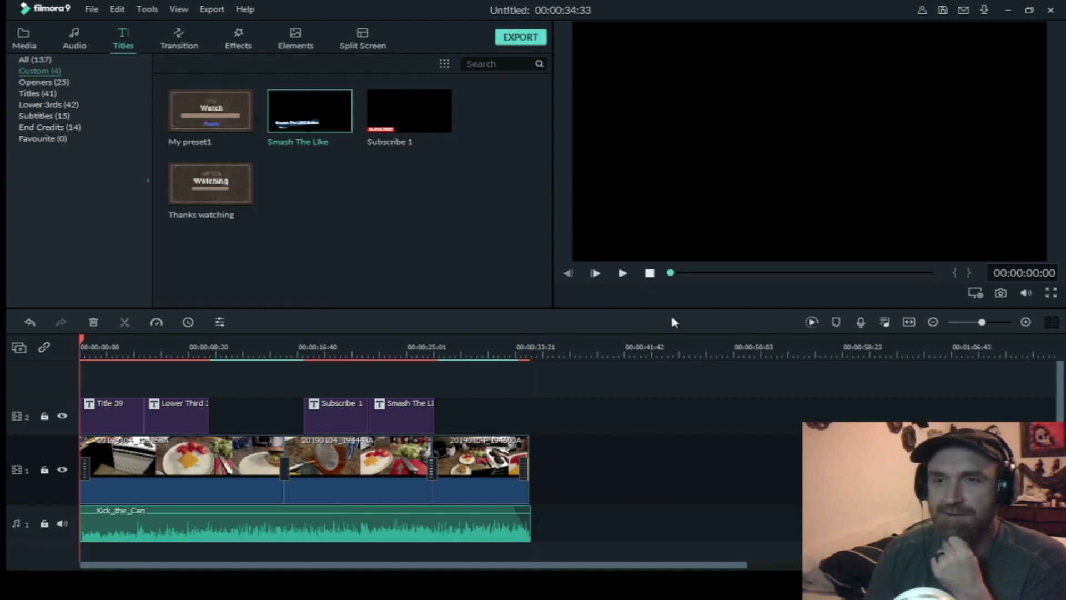